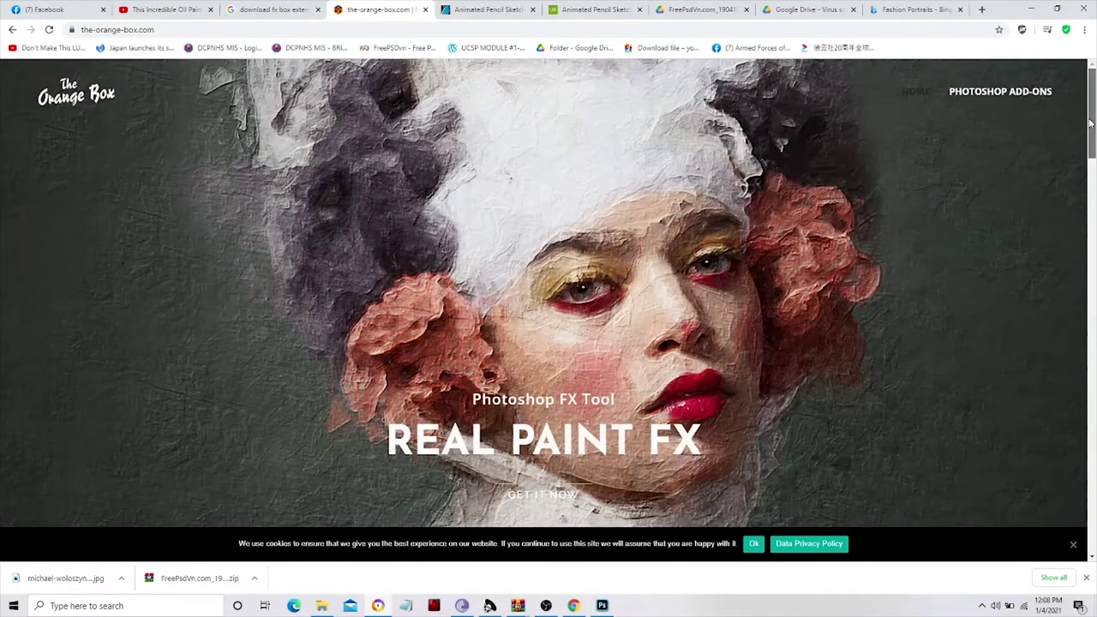
- Select the the-orange-box.com address on the Real Paint FX homepage
click(218, 28)
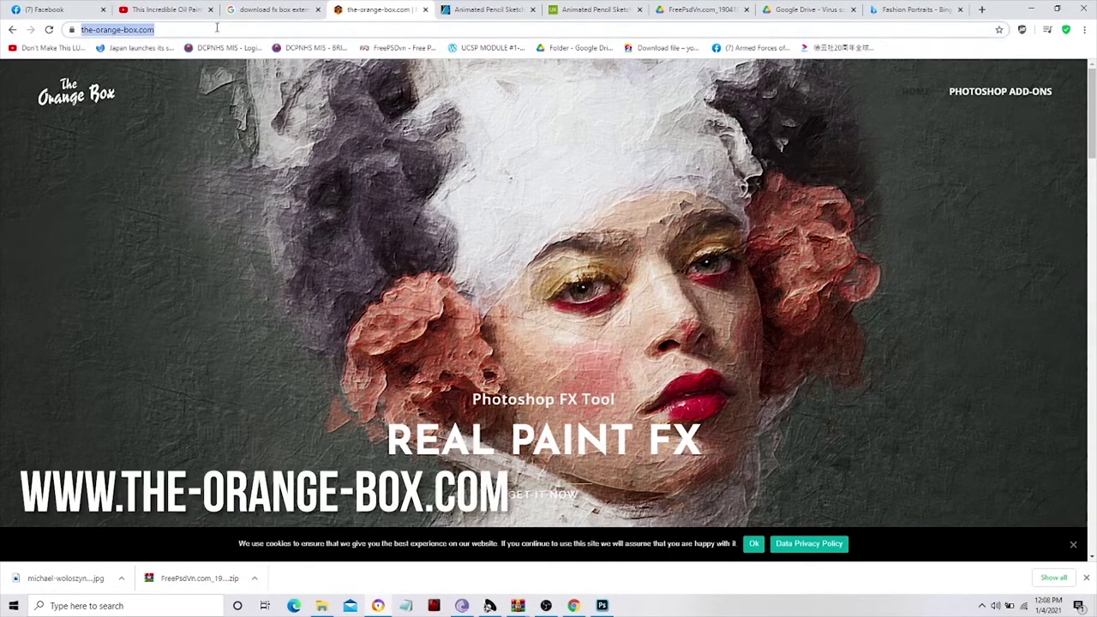
- Scroll to the FX Box – Free Photoshop Plugin section and highlight its description
scroll(581, 387, down, 3)
scroll(581, 402, down, 3)
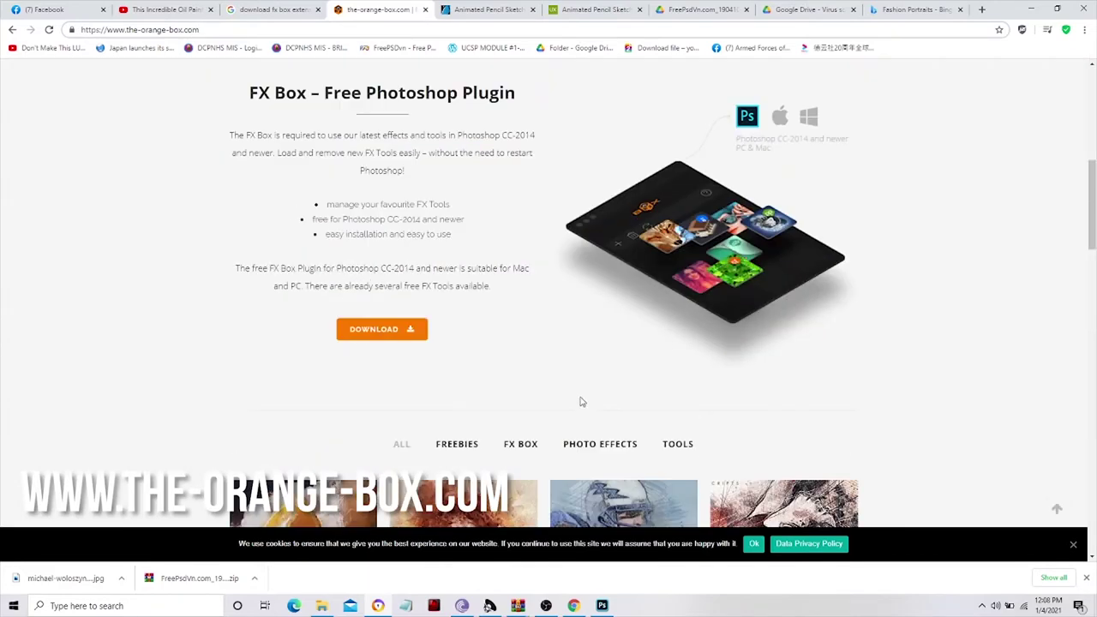
scroll(580, 403, up, 1)
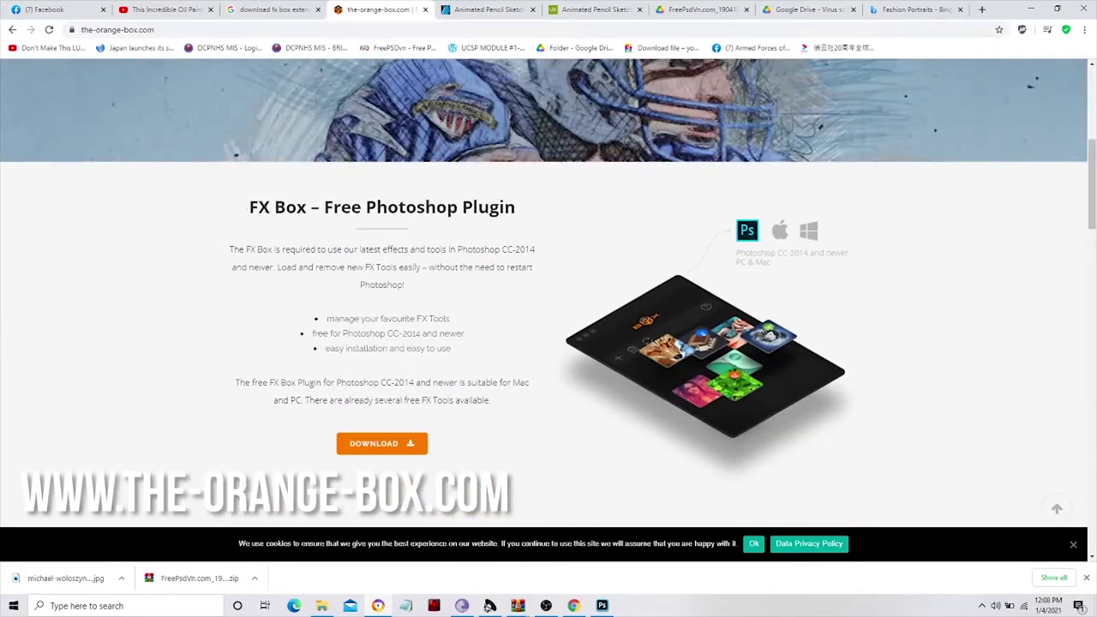
drag(498, 406, 564, 209)
click(116, 291)
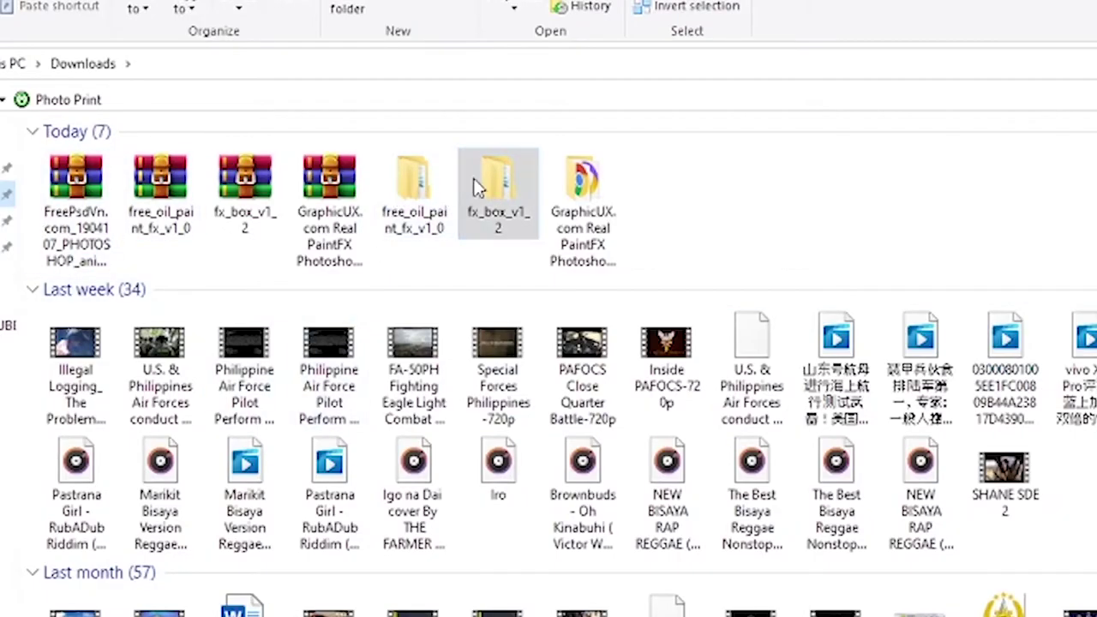
- Open the nested Downloads > fx_box_v1_2 > fx_box_v1_2 folder in File Explorer
double_click(495, 180)
click(125, 163)
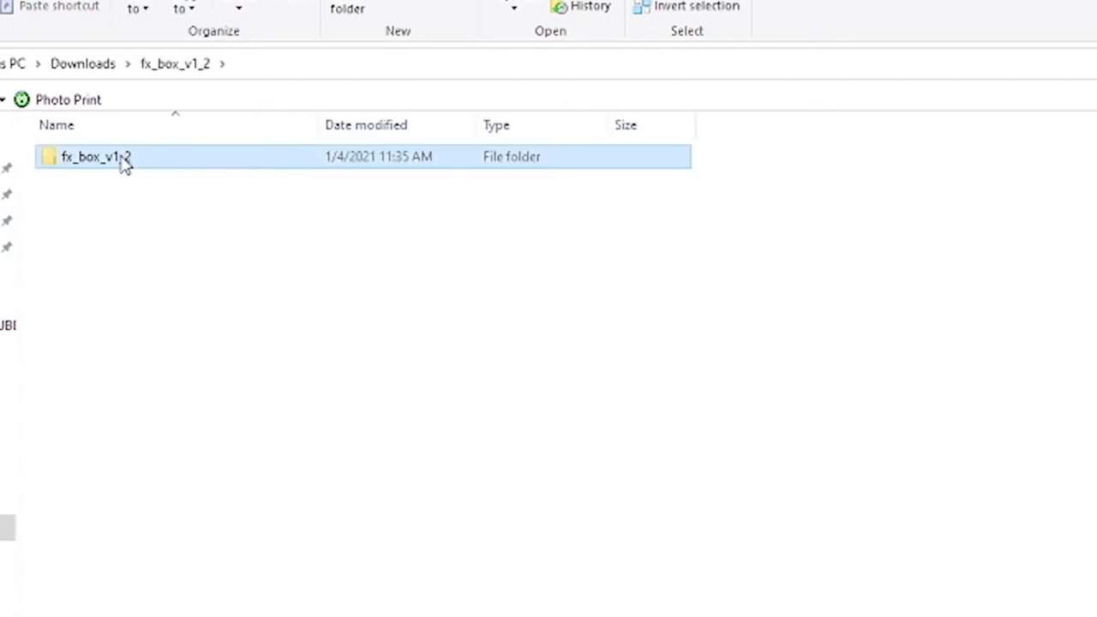
double_click(103, 165)
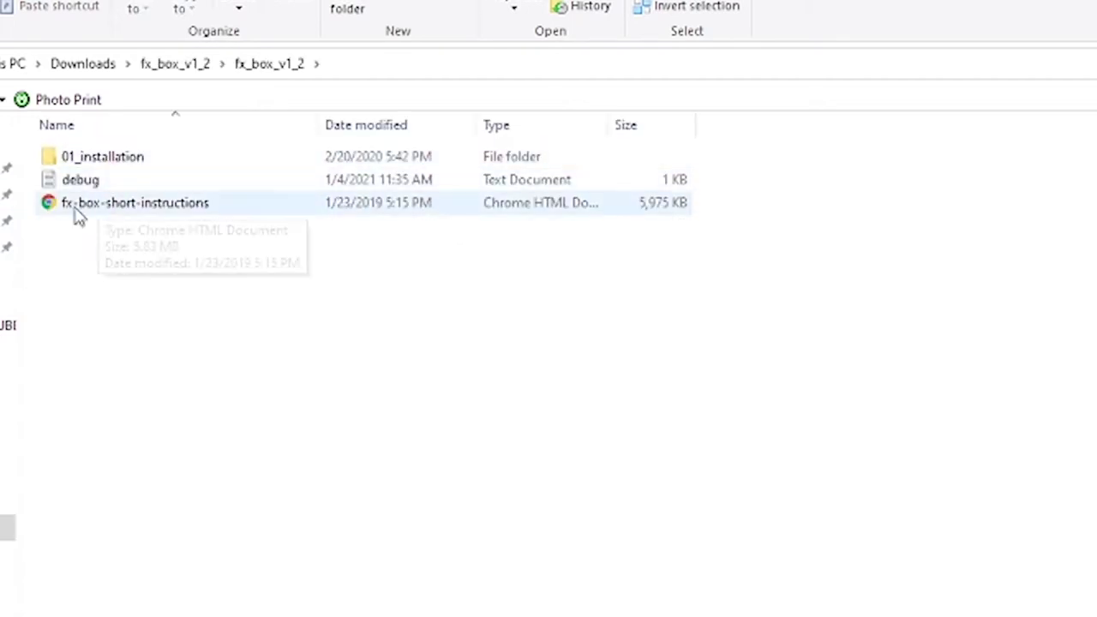
- Run fx_box-installer.jsx from fx_box_v1_2's 01_installation folder and acknowledge the completion message
click(602, 606)
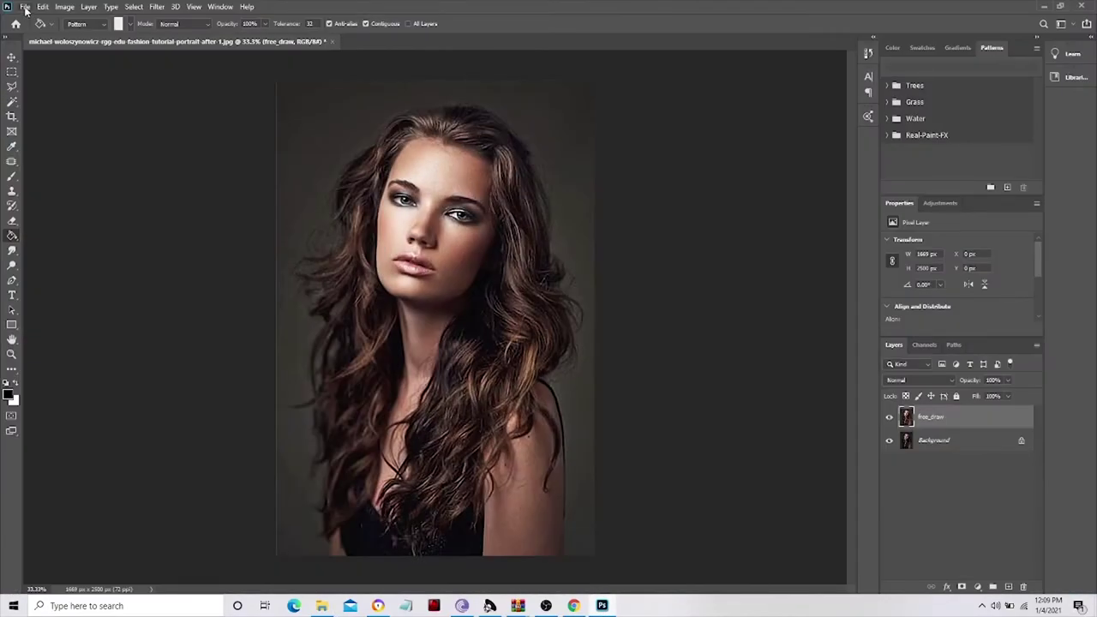
click(26, 10)
mouse_move(80, 258)
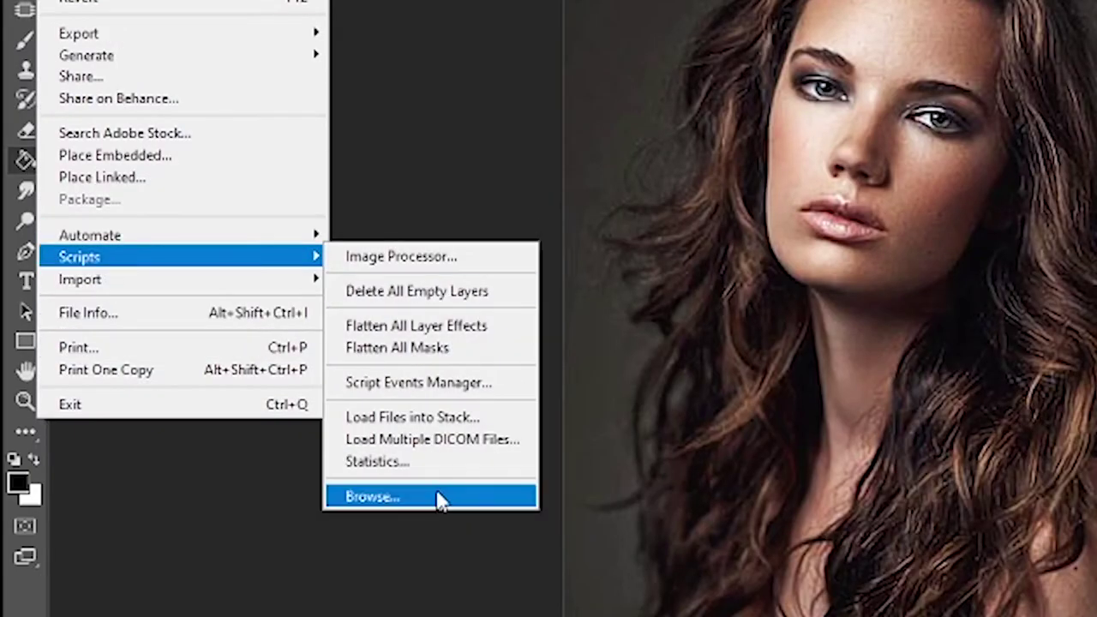
click(441, 500)
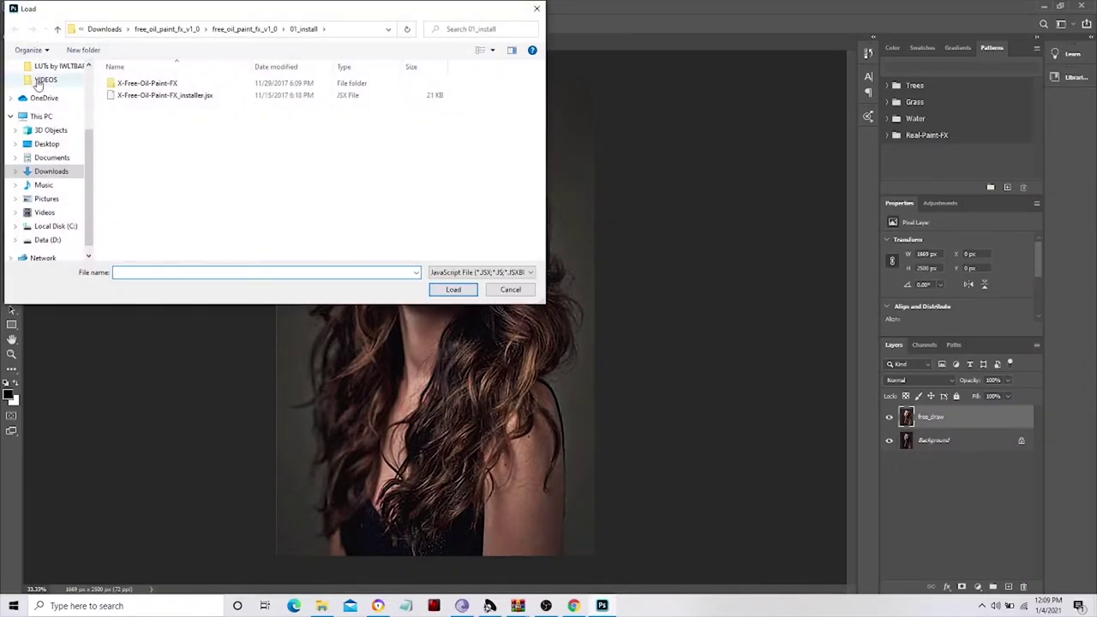
click(62, 172)
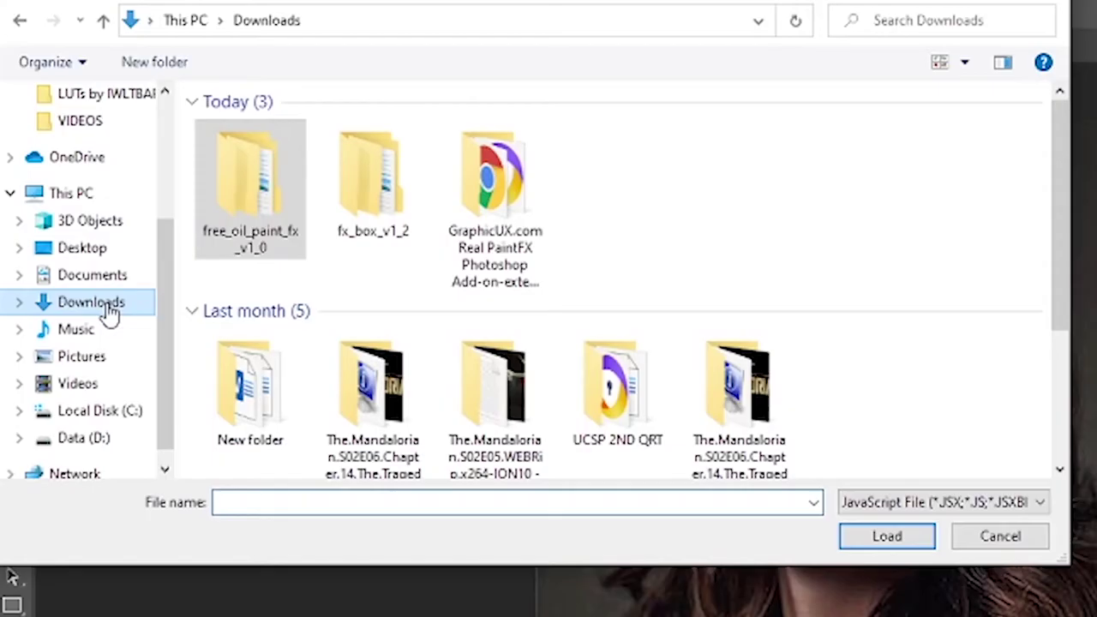
double_click(369, 189)
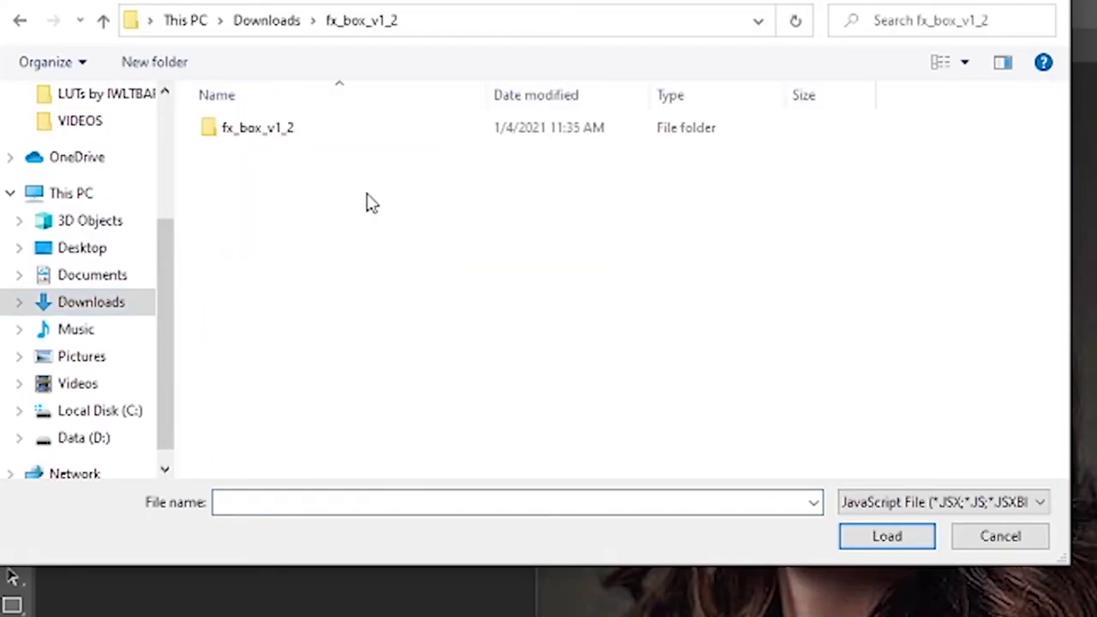
double_click(243, 134)
double_click(294, 138)
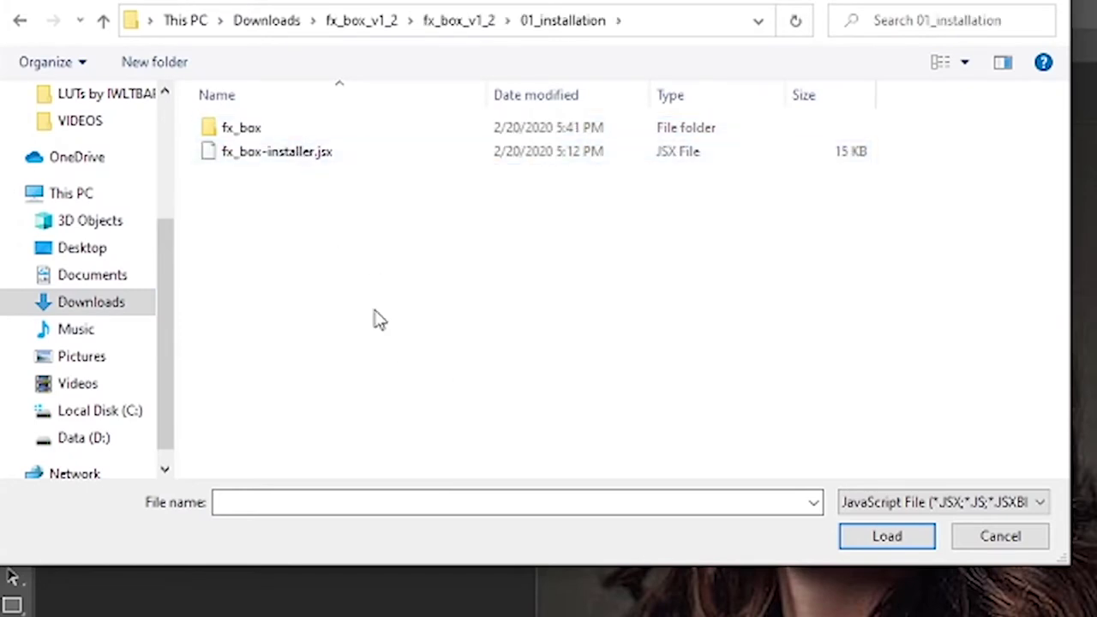
click(315, 152)
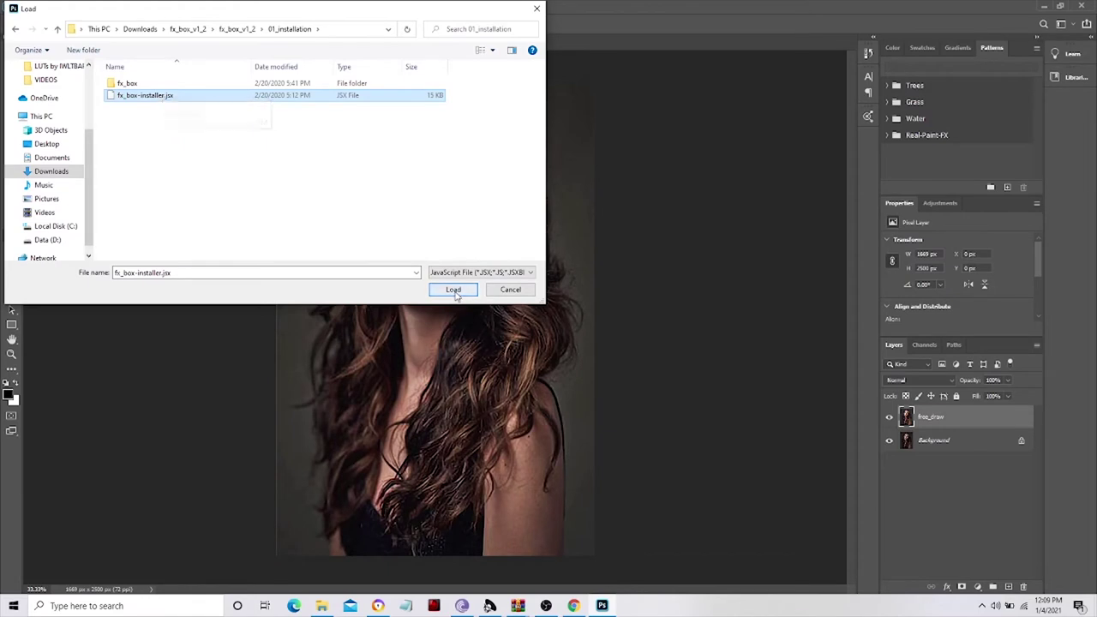
click(453, 290)
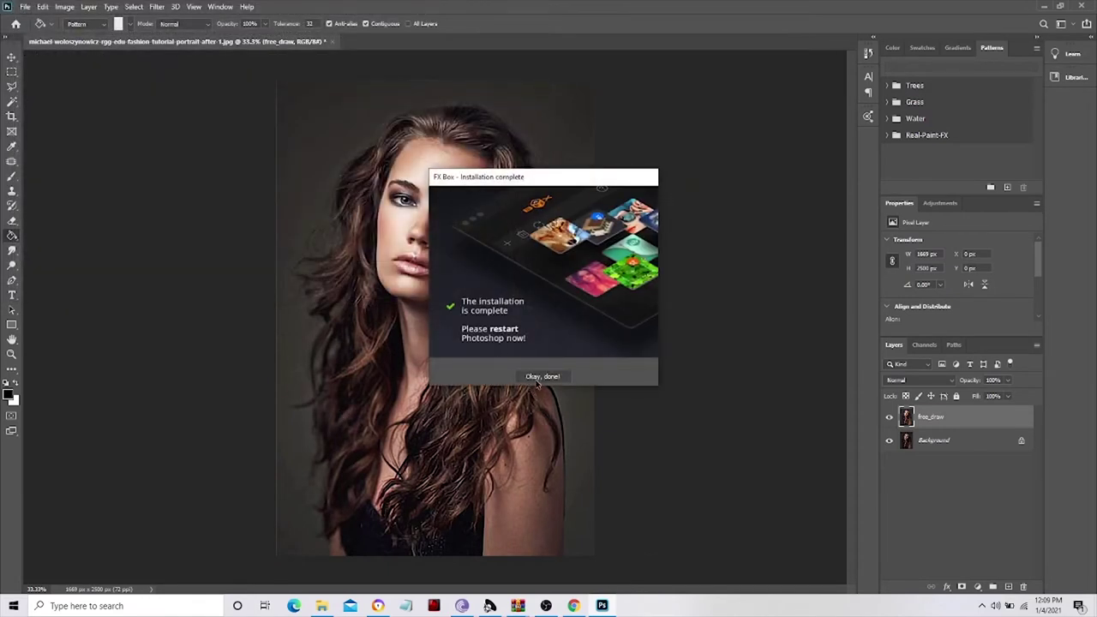
click(540, 377)
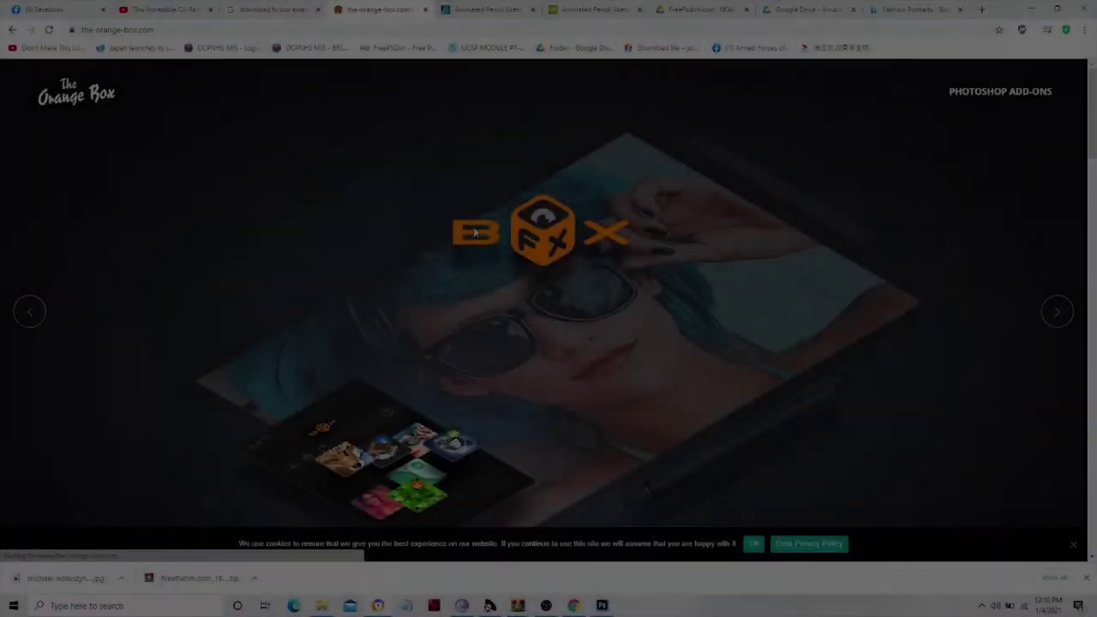
- Scroll the homepage effects grid to the REAL PAINT FX – PHOTO EFFECT tile and open it
scroll(468, 262, up, 4)
scroll(468, 263, up, 3)
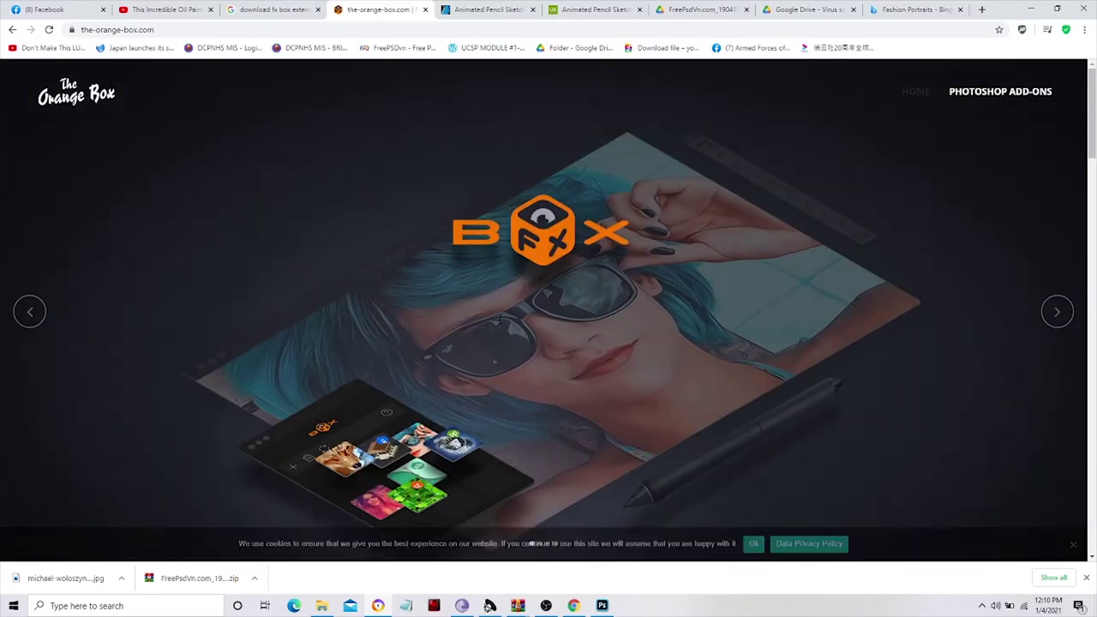
scroll(429, 325, down, 2)
scroll(482, 370, down, 5)
scroll(481, 370, down, 4)
scroll(484, 371, up, 1)
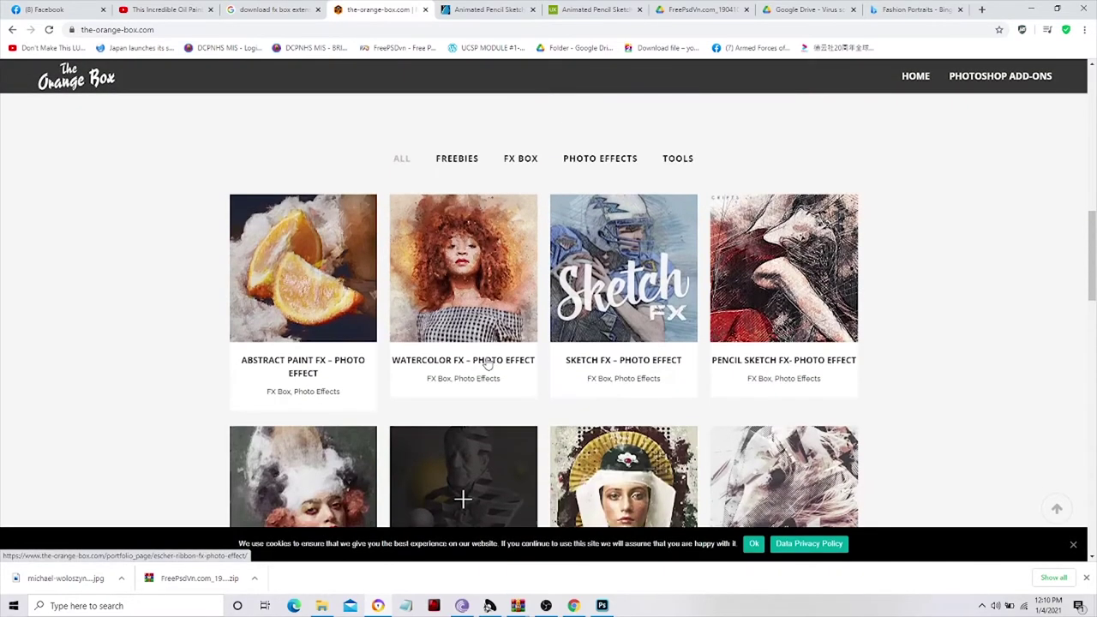
scroll(597, 382, down, 2)
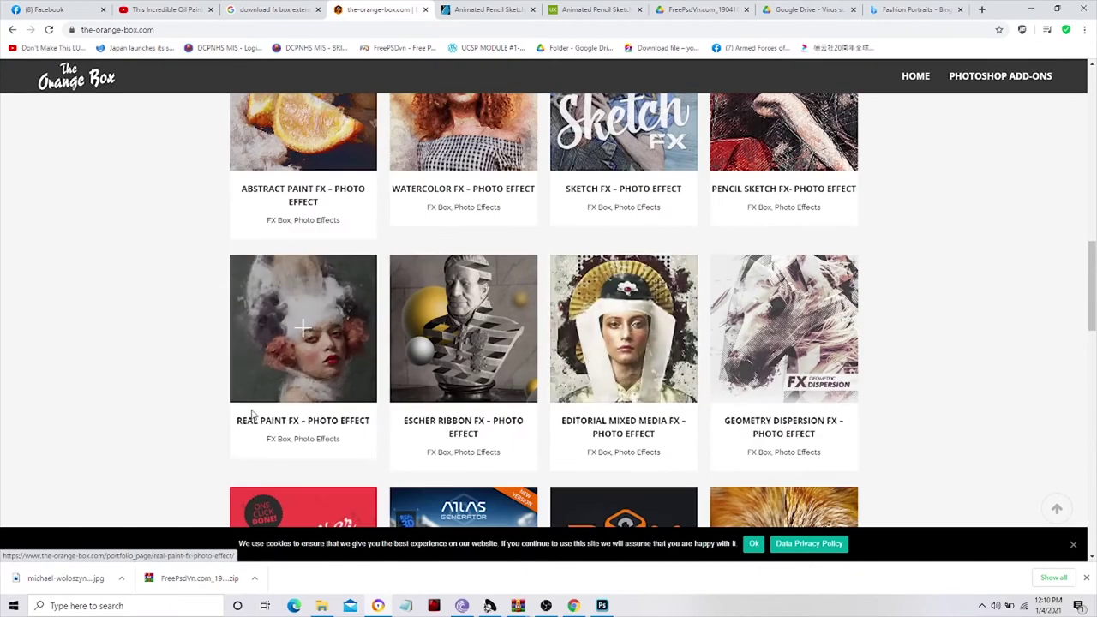
drag(237, 421, 363, 424)
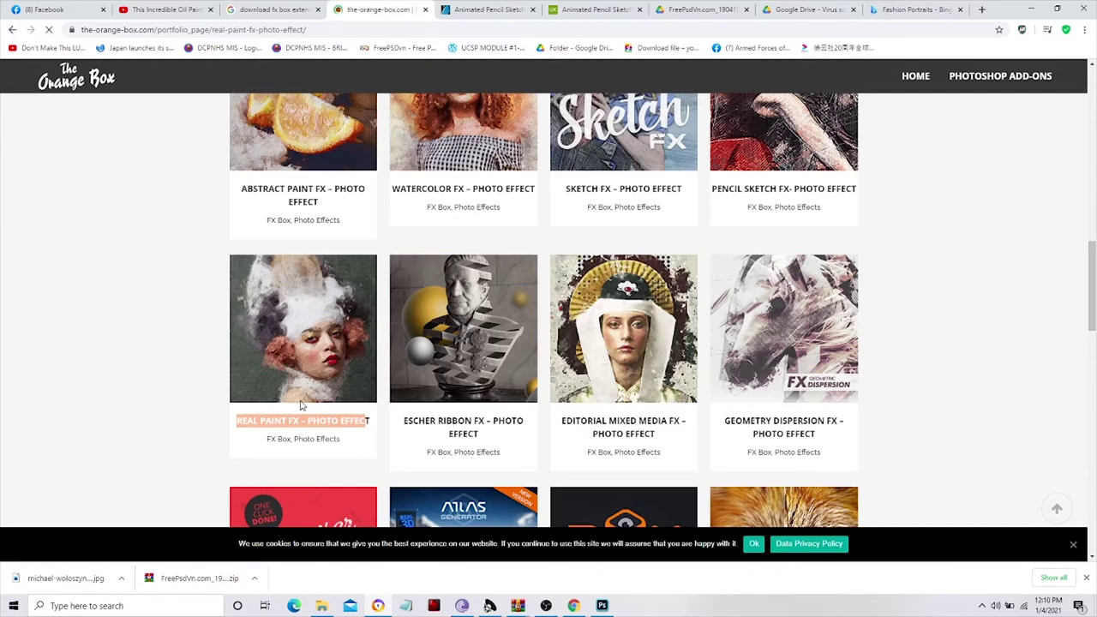
scroll(645, 311, down, 3)
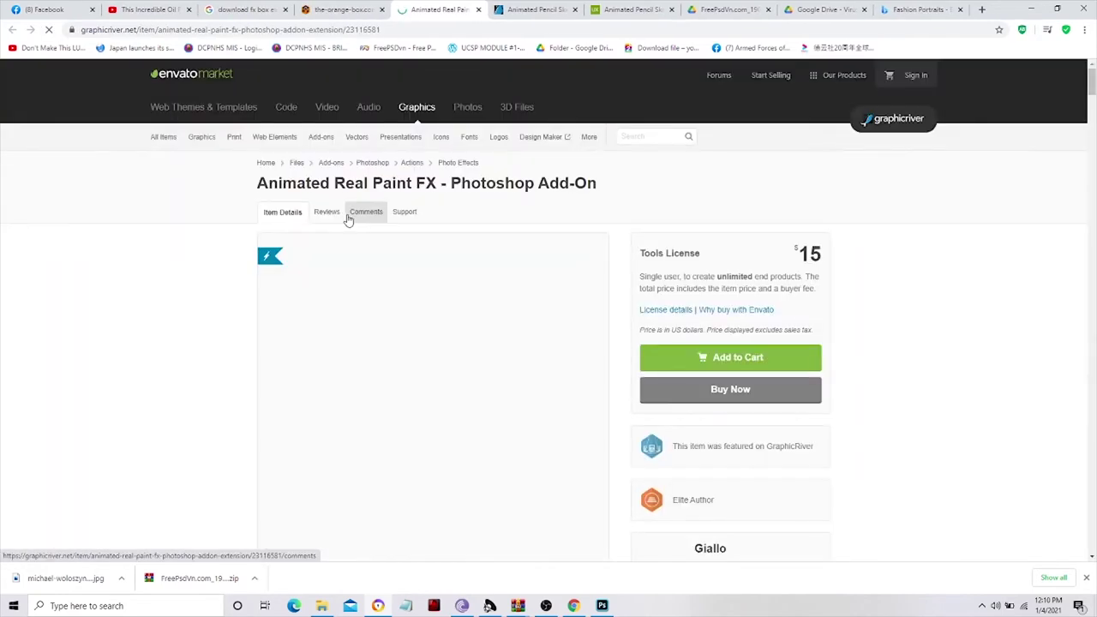
- Copy the 'Real Paint FX - Photoshop Add-On' title from the GraphicRiver listing
drag(792, 277, 834, 276)
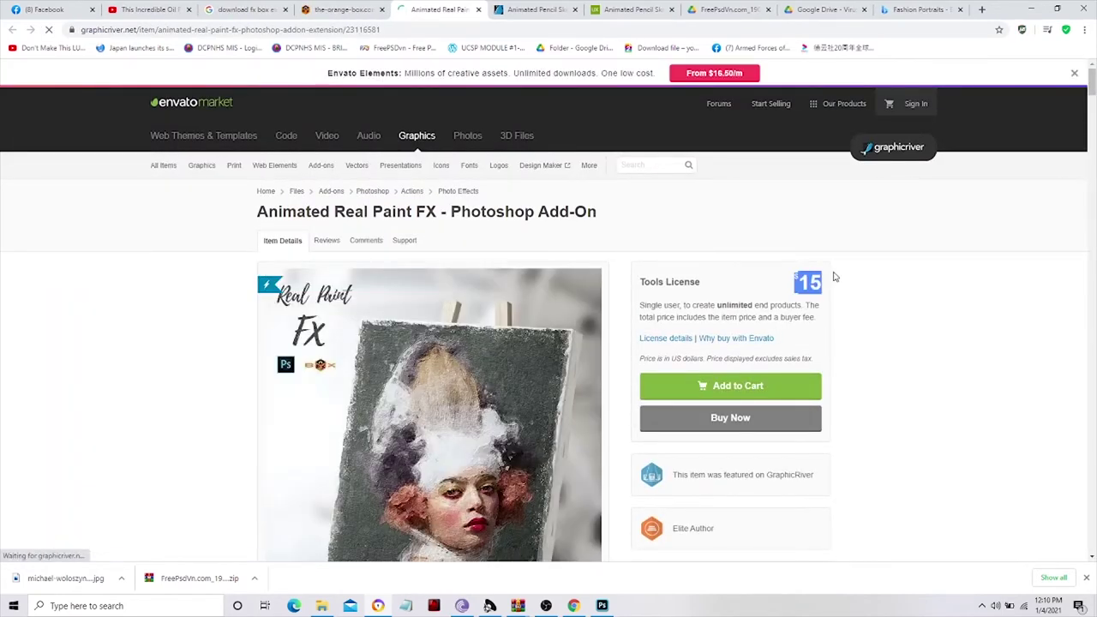
scroll(235, 384, down, 3)
scroll(233, 402, up, 3)
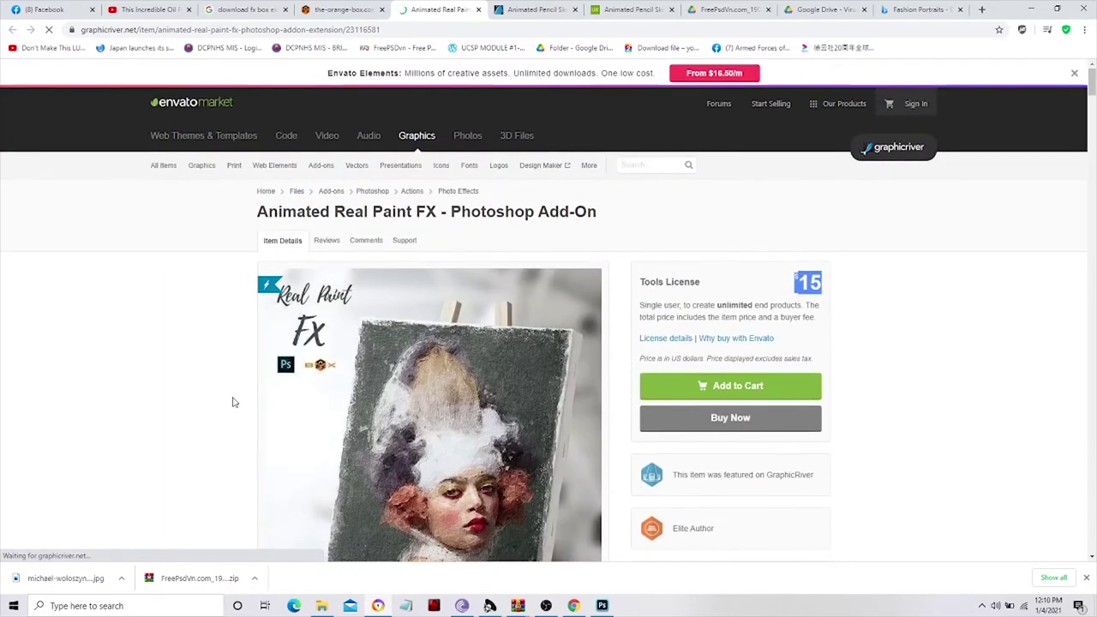
drag(334, 212, 582, 212)
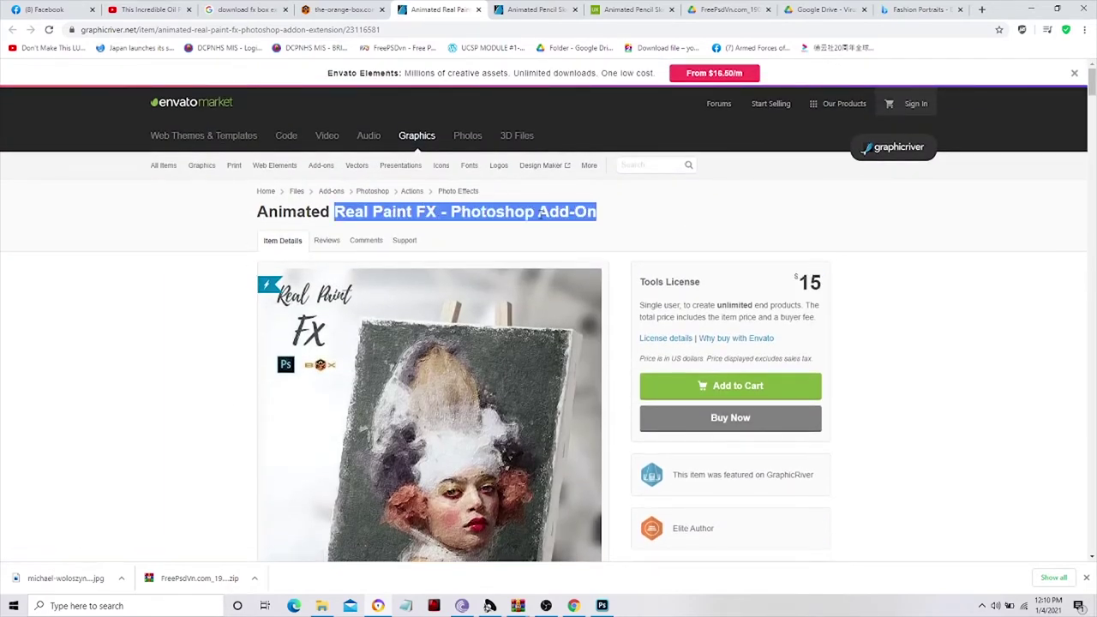
right_click(541, 212)
click(565, 229)
- Go to google.com in a new browser tab
click(983, 10)
text(w)
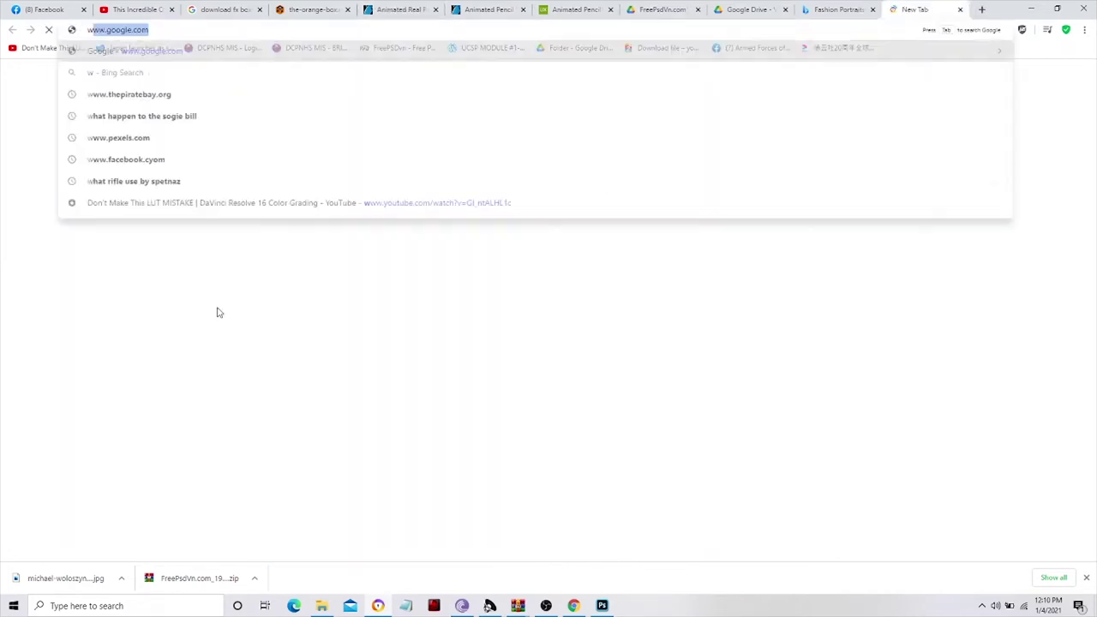
text(ww.google.co)
key(Return)
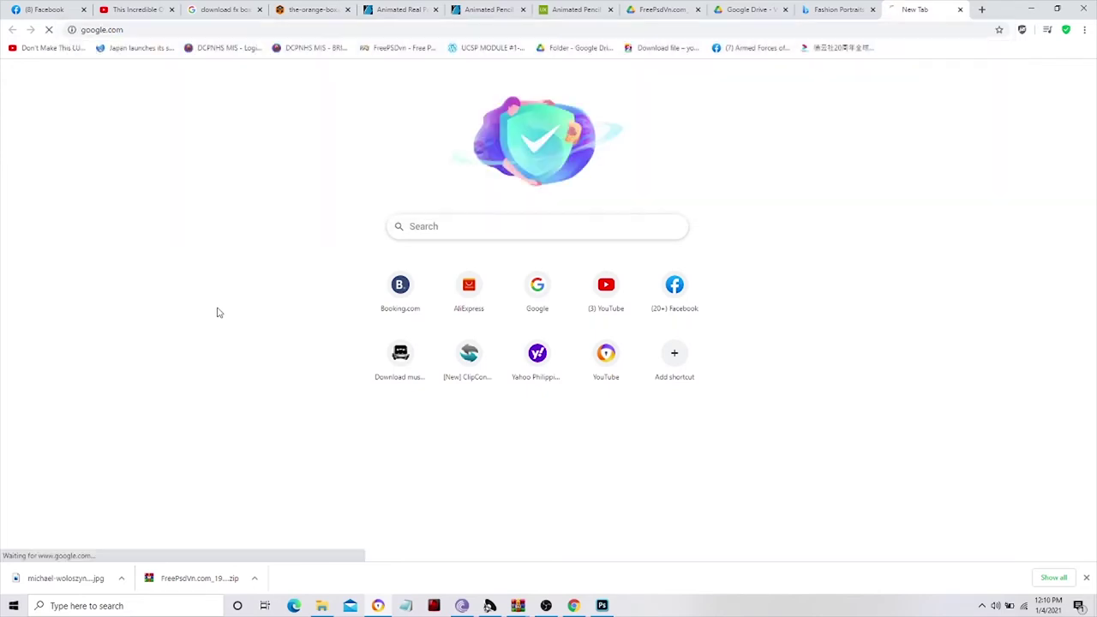
- Search the pasted add-on name with 'free download' and open the GraphicUX result
right_click(433, 248)
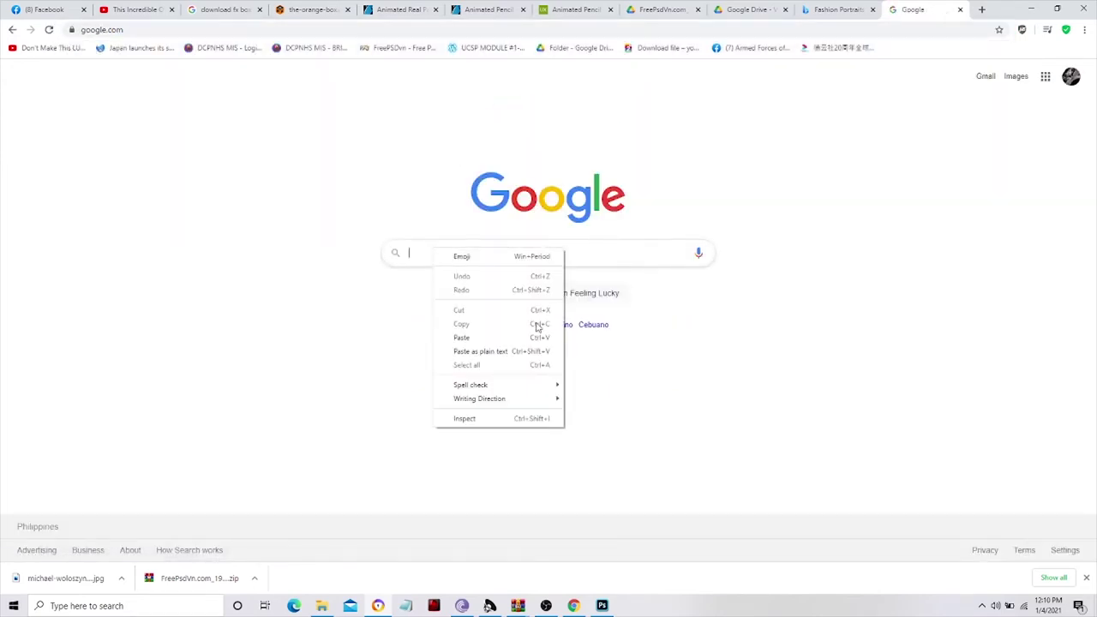
click(462, 337)
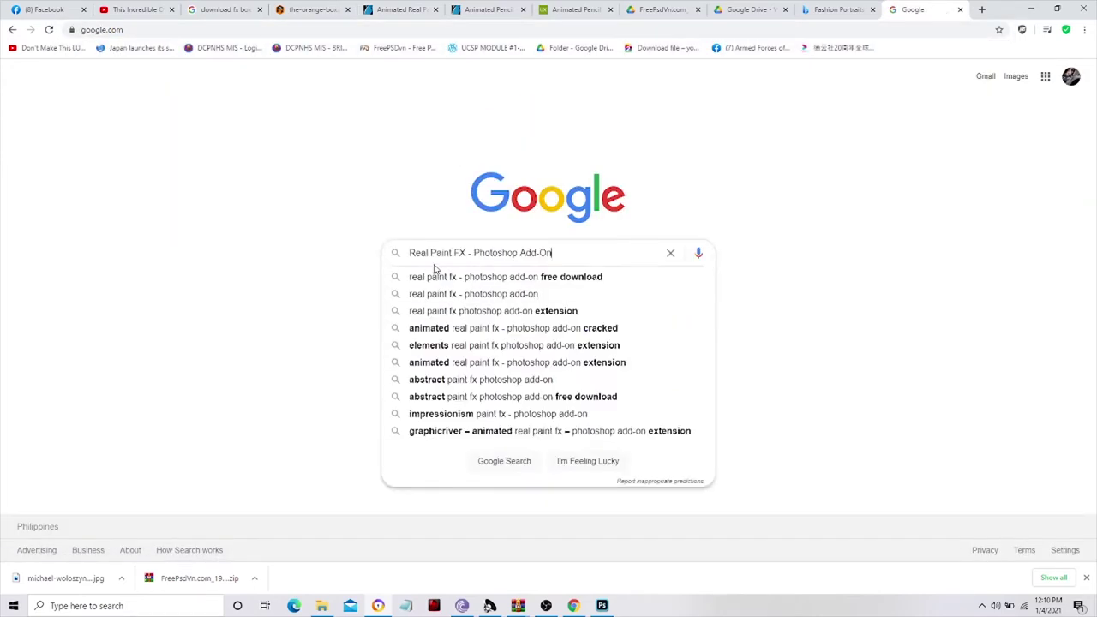
click(538, 279)
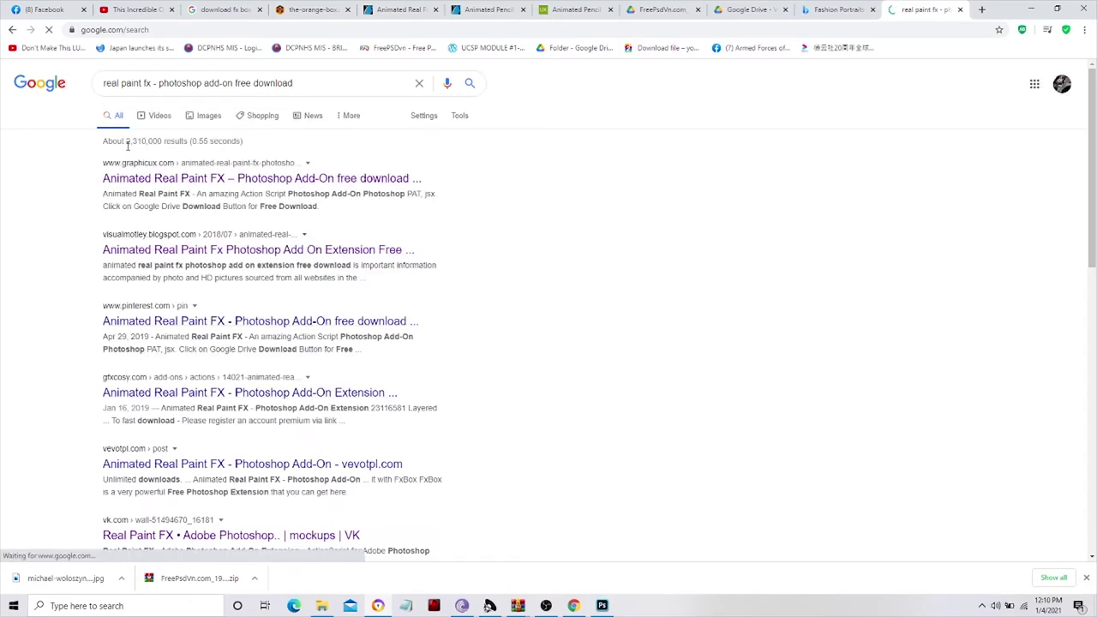
drag(105, 167, 146, 161)
click(247, 160)
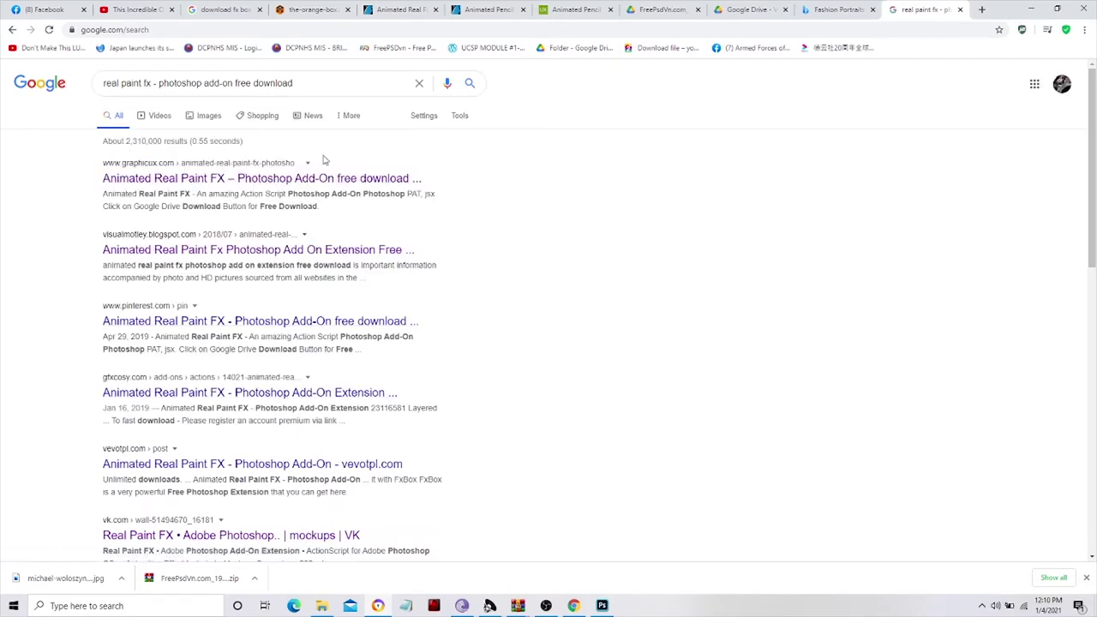
click(256, 180)
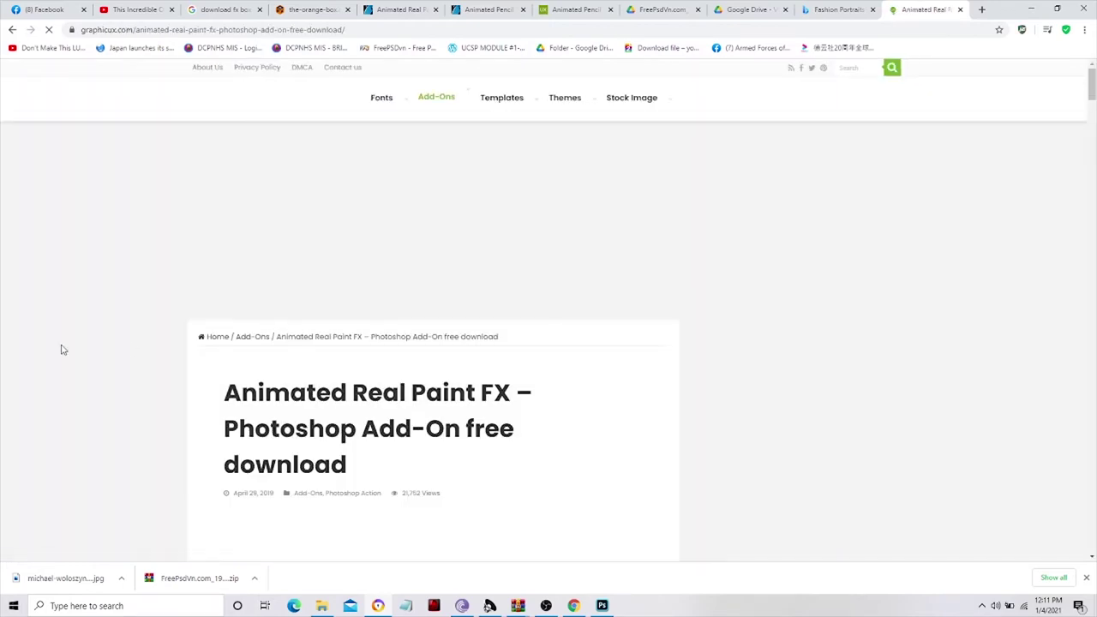
- Request the Real Paint FX download on GraphicUX, dismiss the prompt, and return to Photoshop
scroll(109, 328, down, 2)
scroll(420, 331, down, 3)
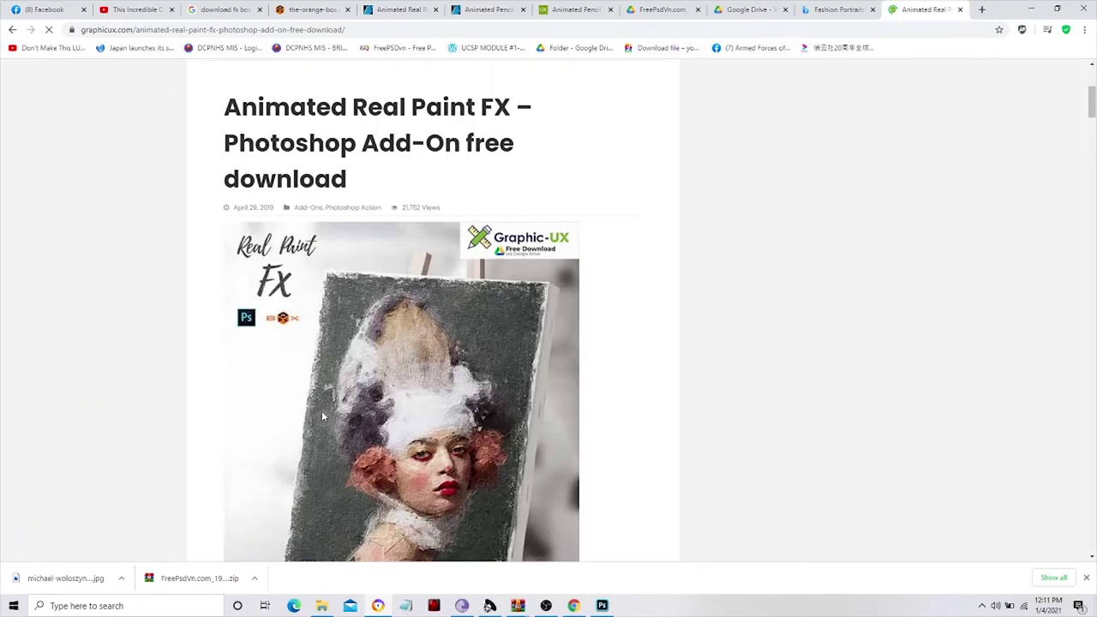
scroll(327, 355, down, 2)
scroll(327, 355, down, 4)
scroll(357, 355, down, 3)
scroll(358, 355, down, 3)
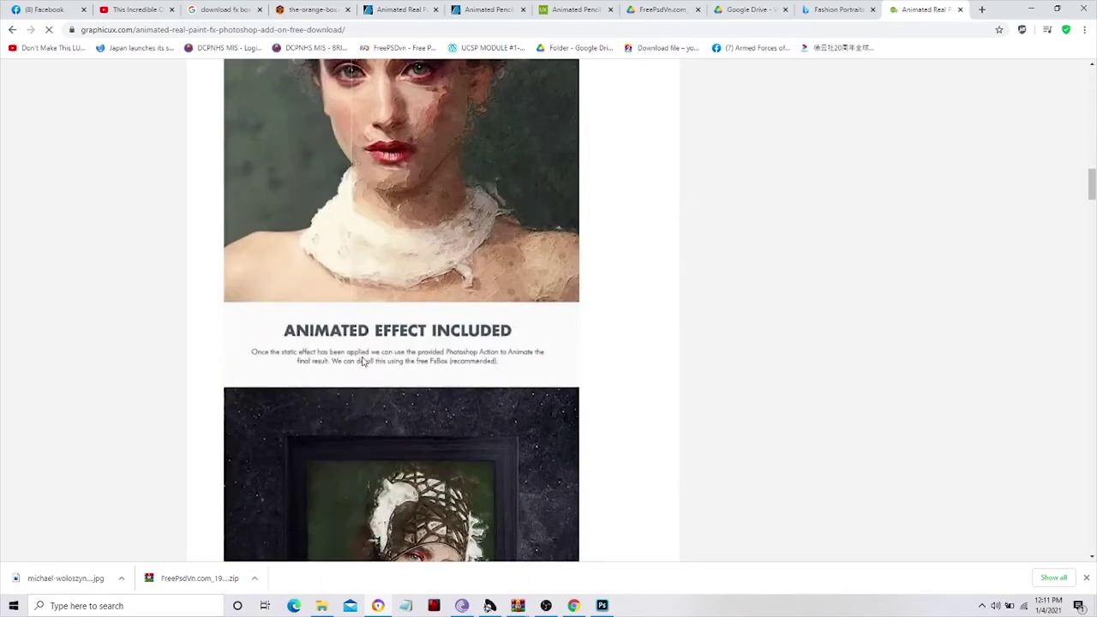
scroll(363, 364, down, 3)
scroll(364, 361, down, 4)
scroll(366, 362, down, 8)
scroll(367, 362, down, 7)
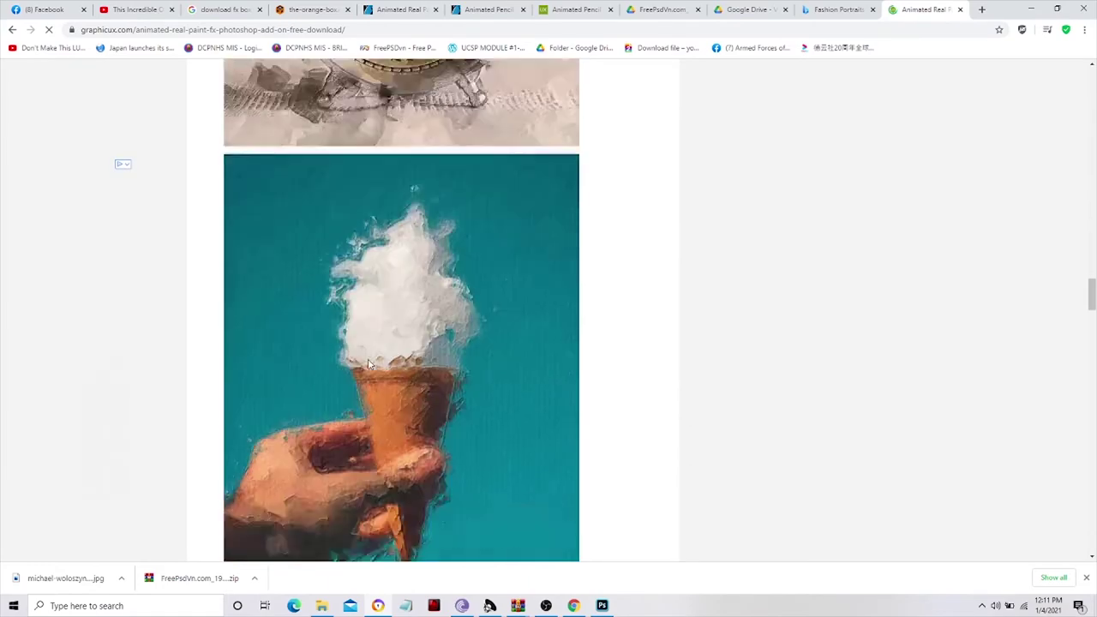
scroll(370, 364, down, 5)
scroll(372, 360, down, 4)
scroll(374, 355, down, 4)
scroll(374, 355, down, 4)
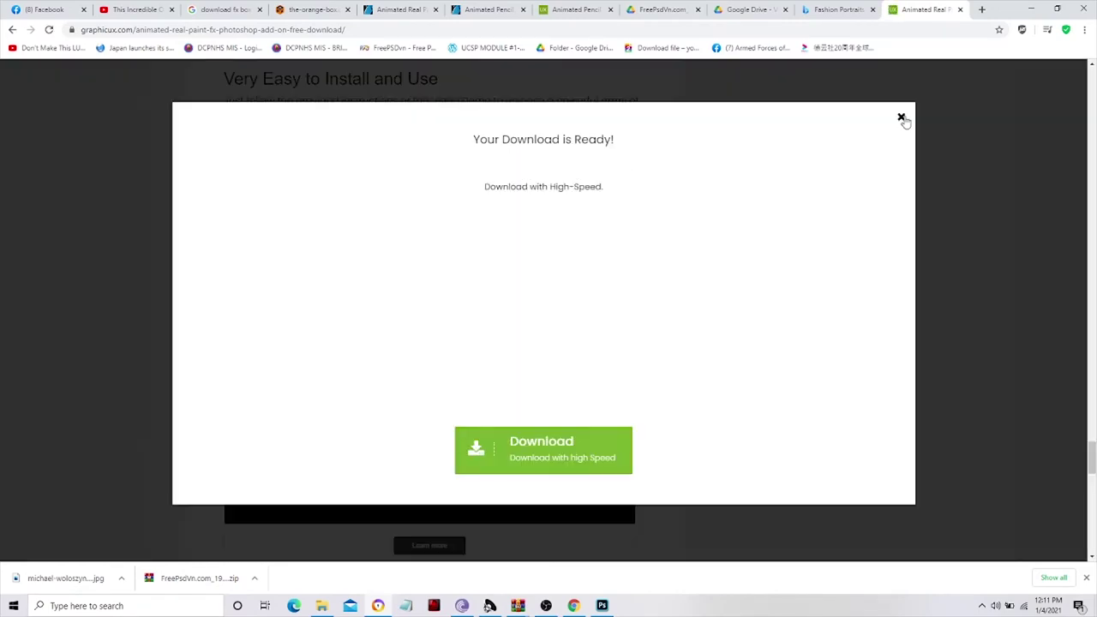
click(902, 116)
mouse_move(602, 606)
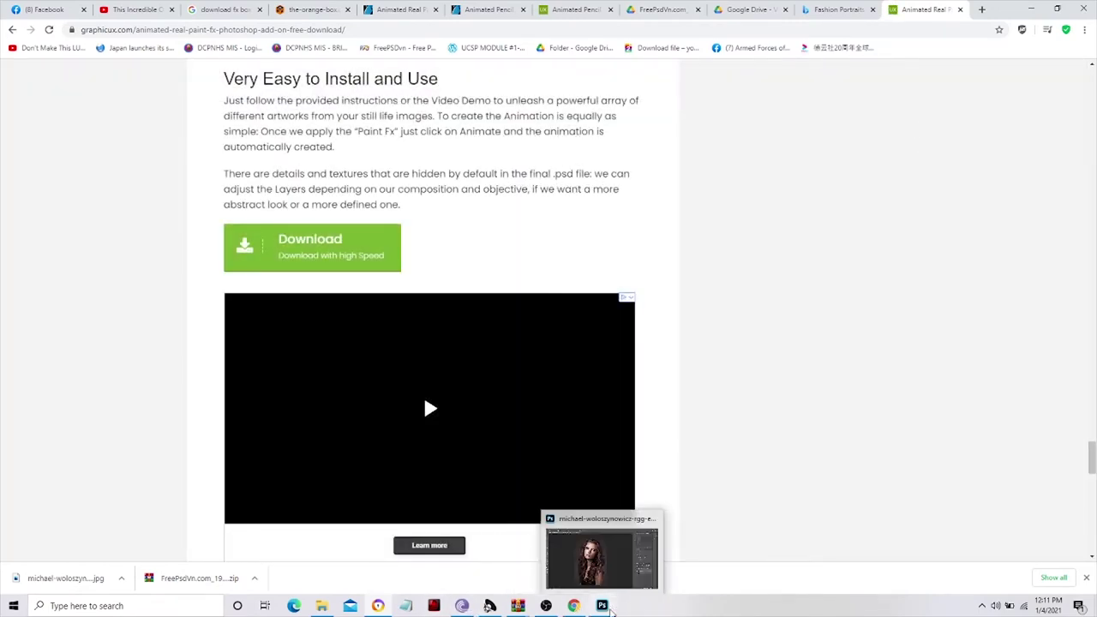
click(602, 606)
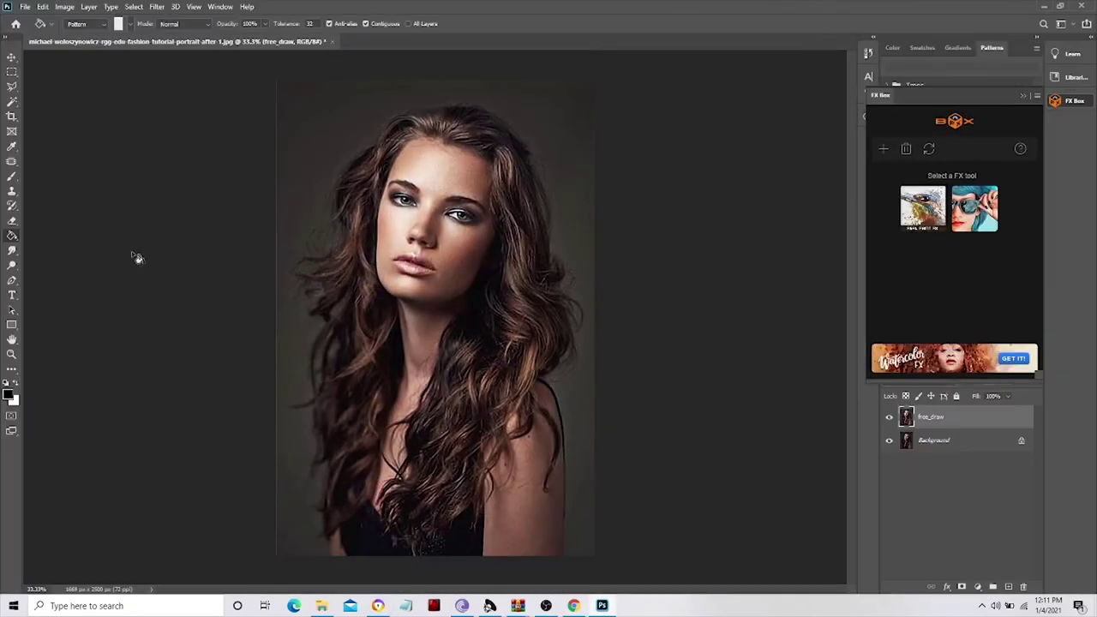
- Load Real-Paint-FX_installer.jsx from the GraphicUX.com Real PaintFX > Fx Tool folder
click(24, 8)
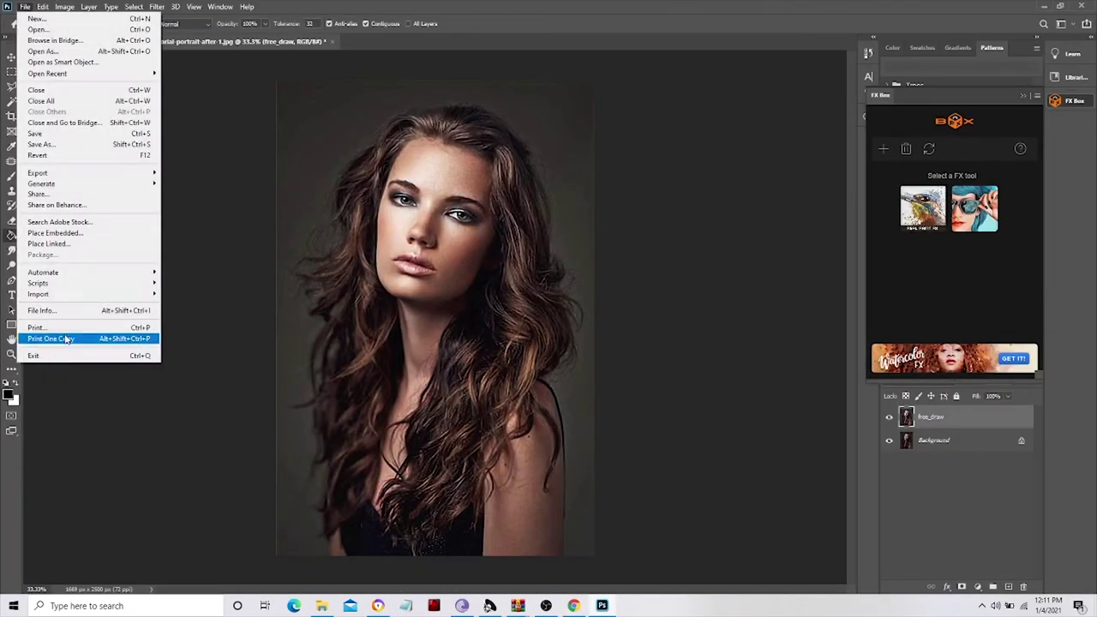
mouse_move(150, 341)
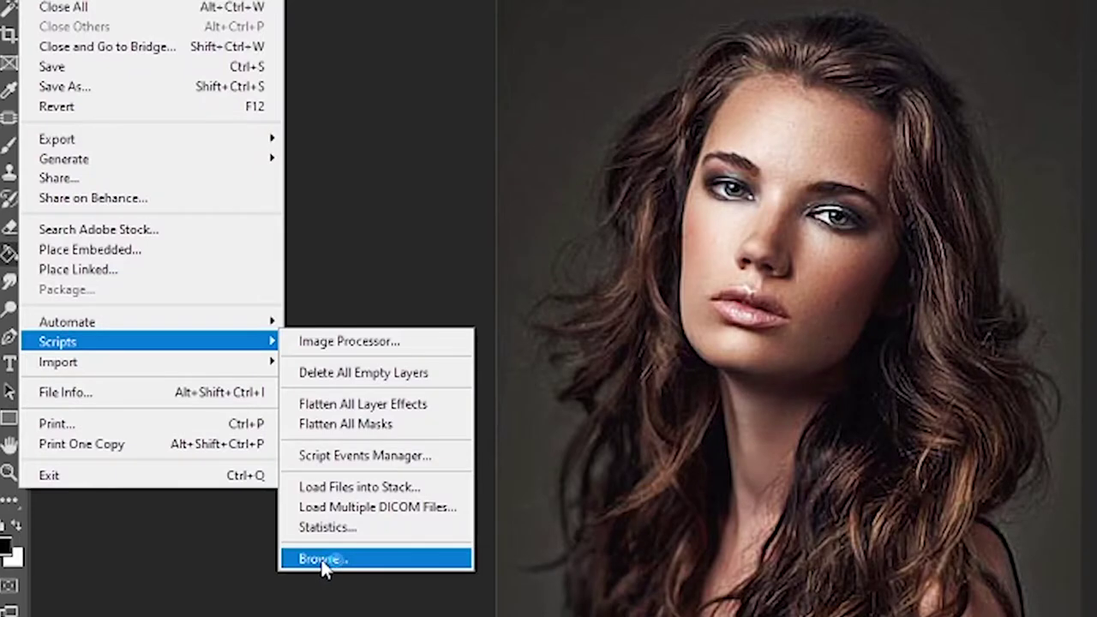
click(318, 560)
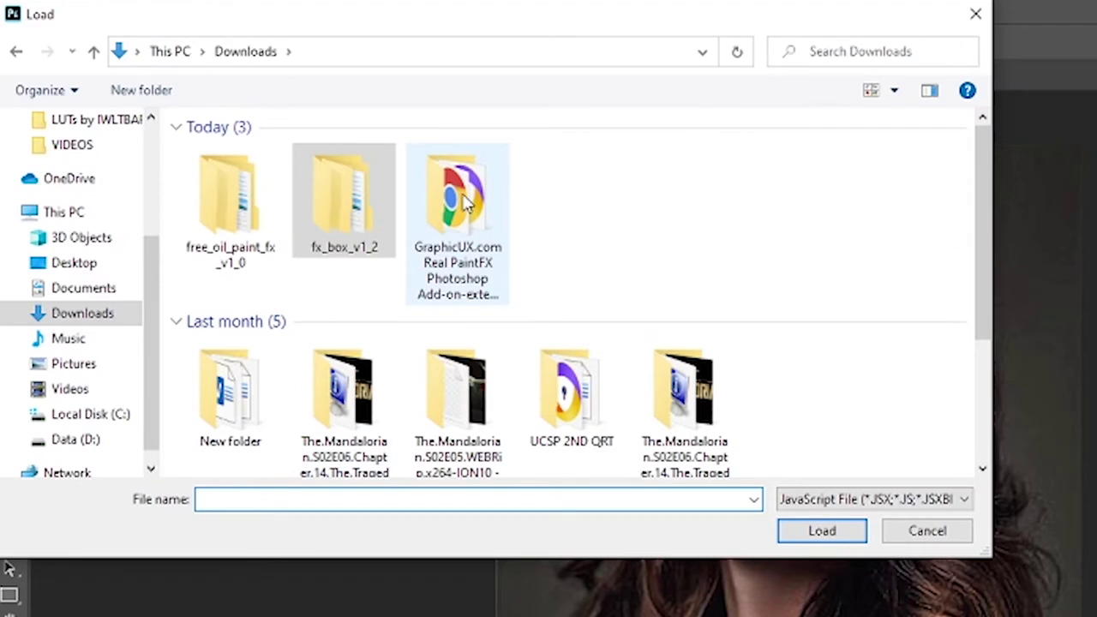
double_click(463, 202)
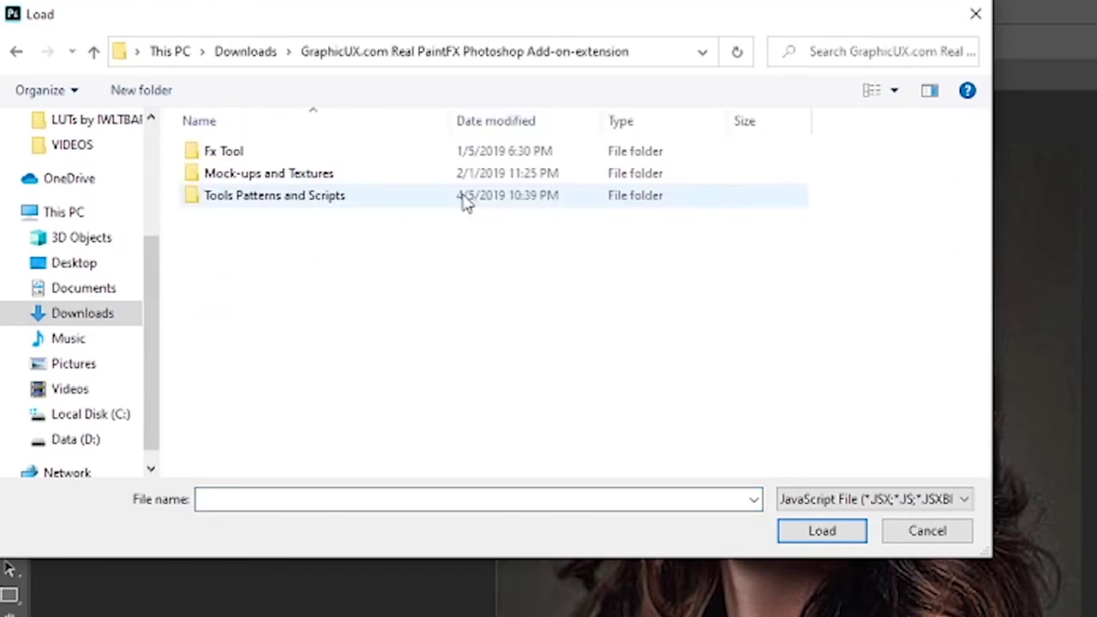
double_click(210, 155)
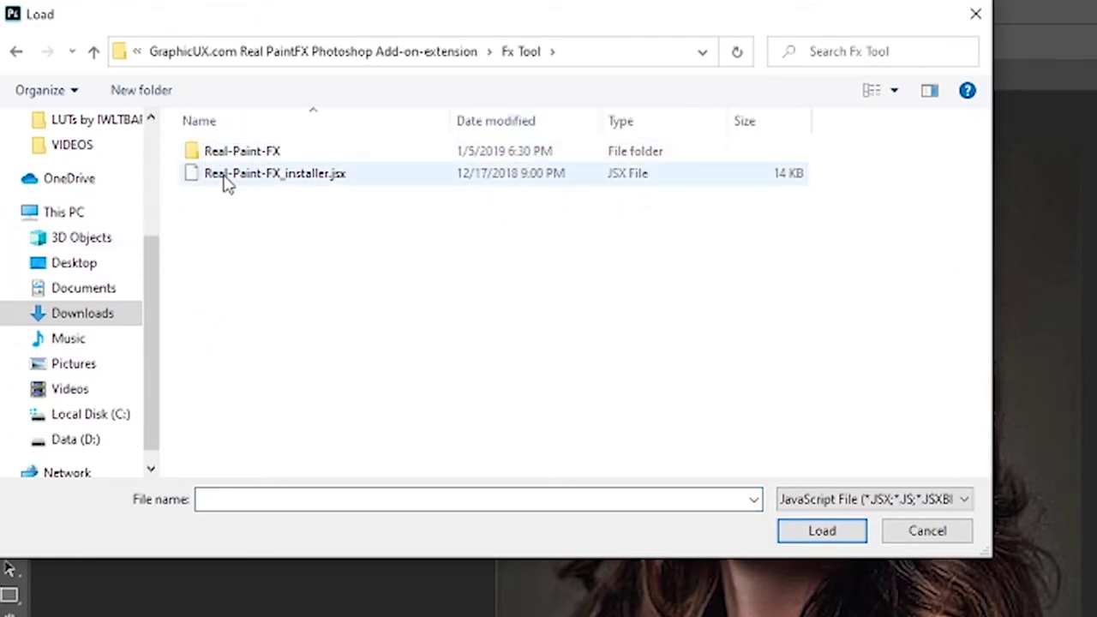
click(283, 182)
click(822, 531)
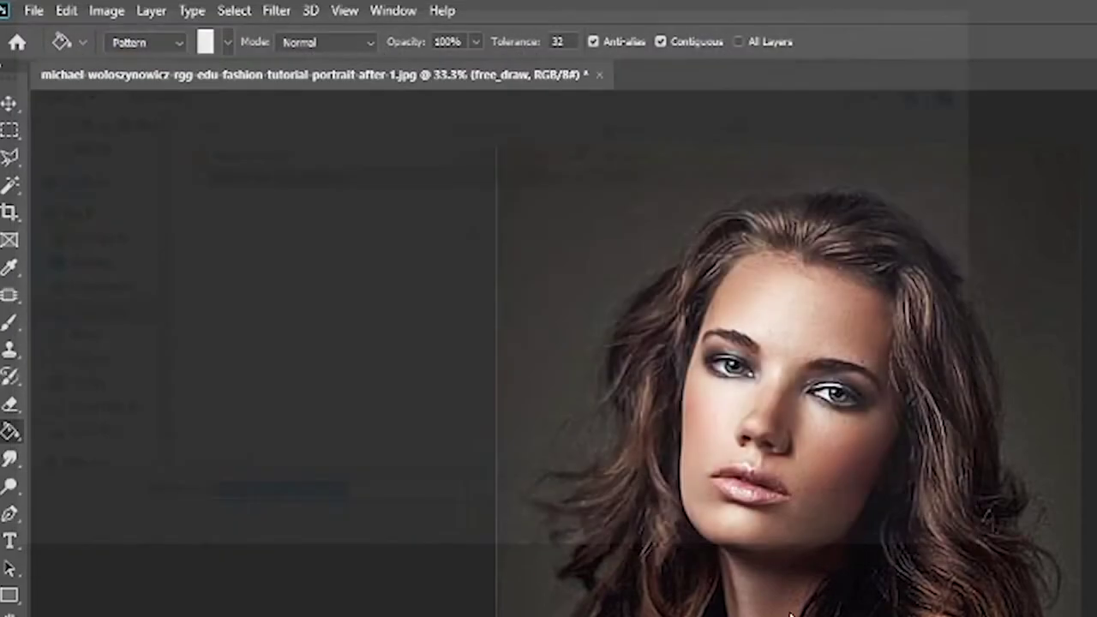
click(220, 6)
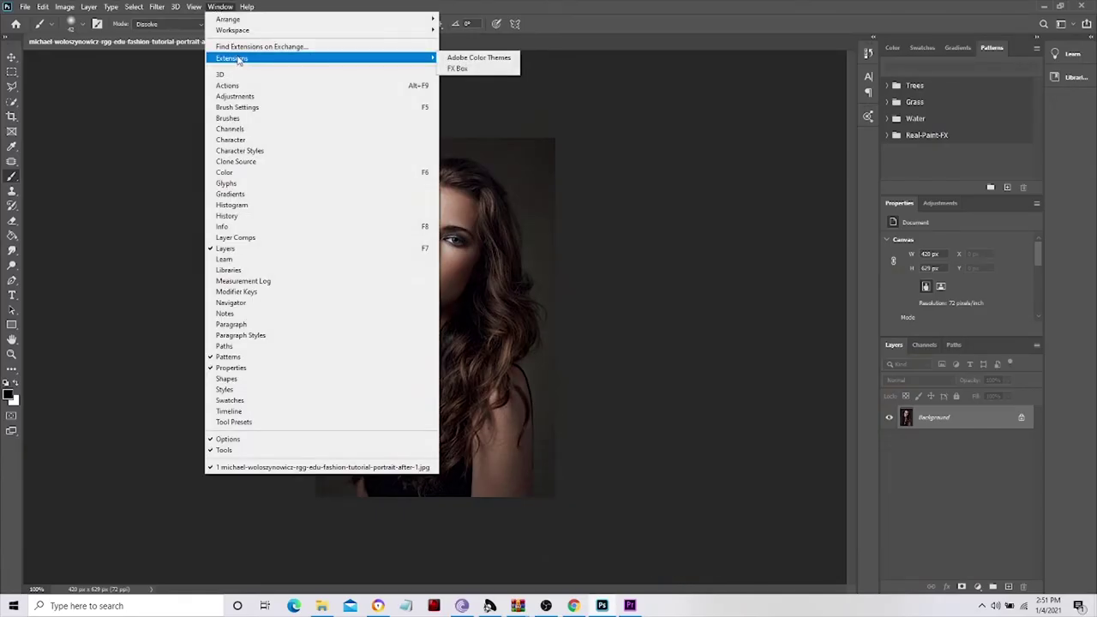
- Open the FX Box panel from Window > Extensions
click(472, 69)
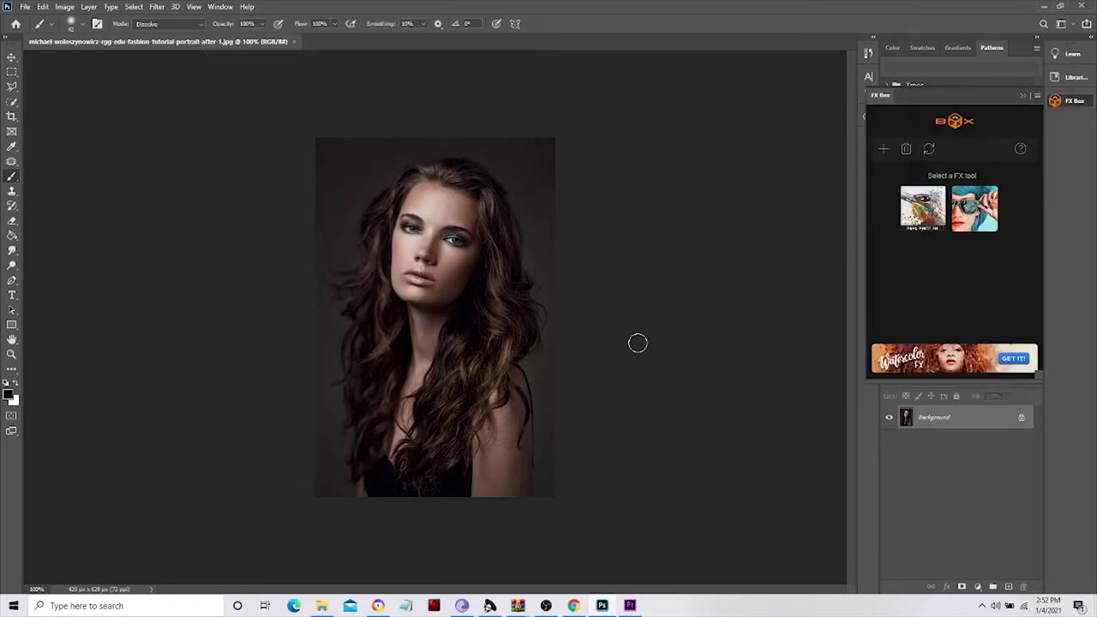
click(26, 7)
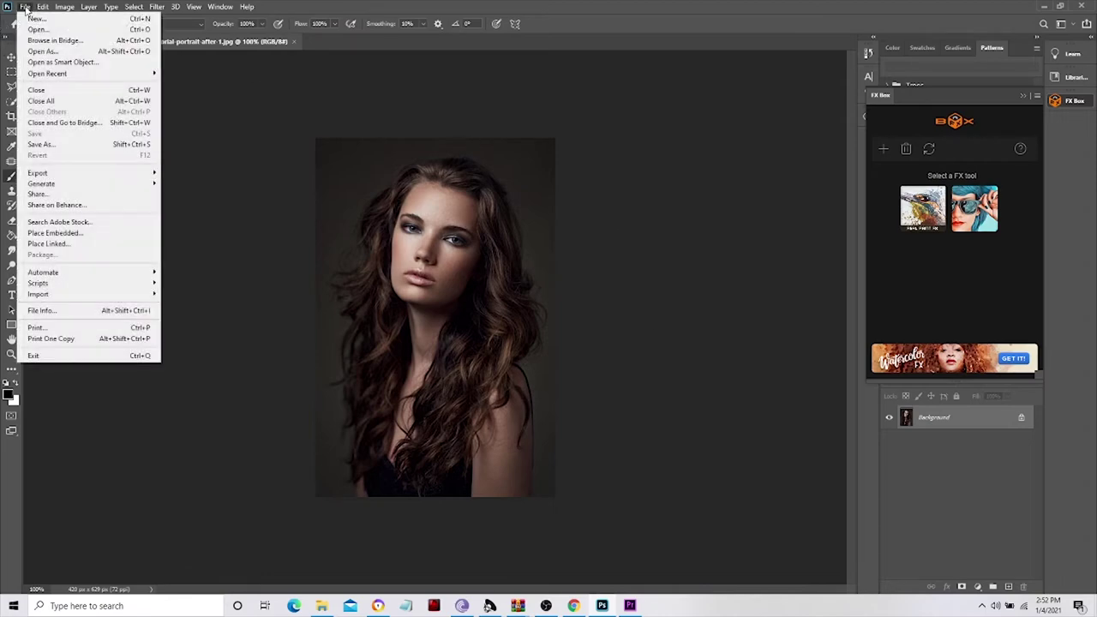
- Open the An-Officer oil painting image
click(38, 28)
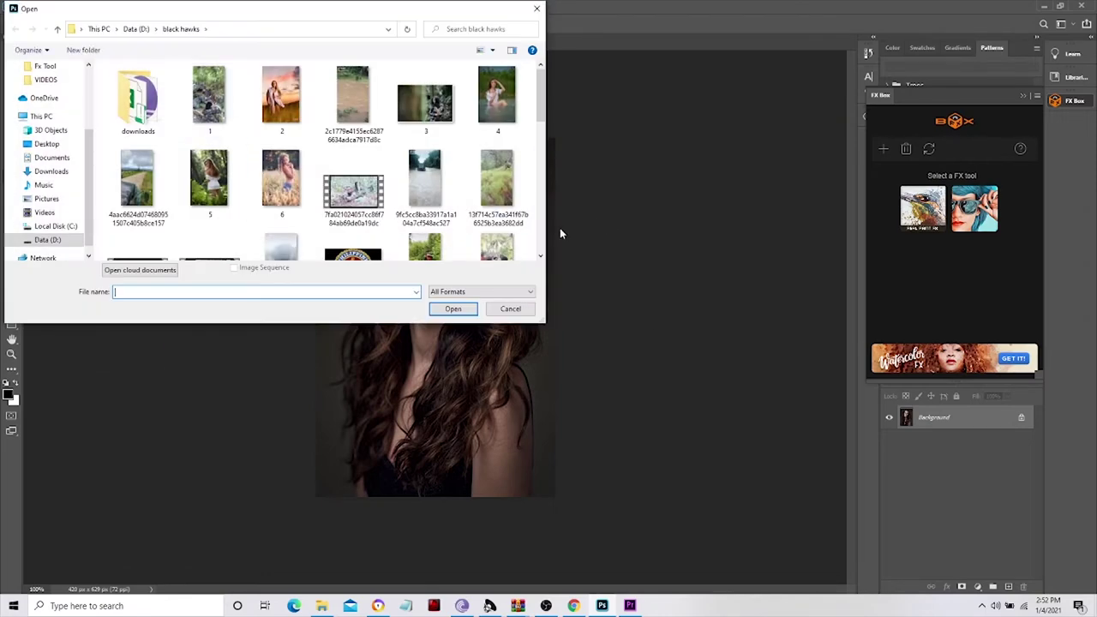
scroll(356, 222, down, 5)
scroll(365, 223, down, 2)
scroll(364, 222, up, 5)
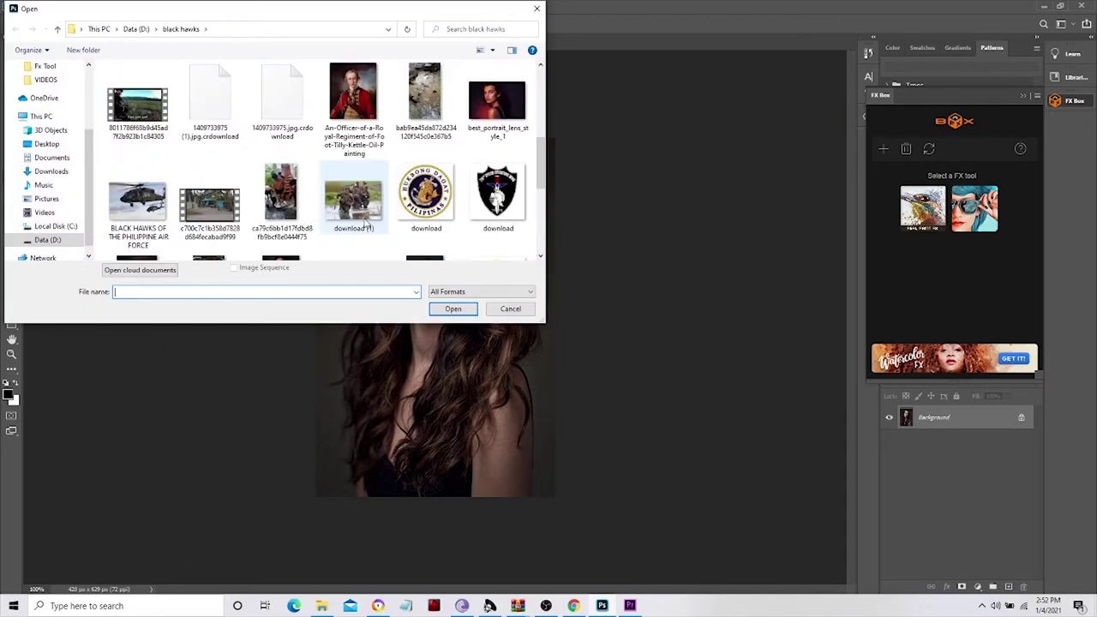
click(340, 96)
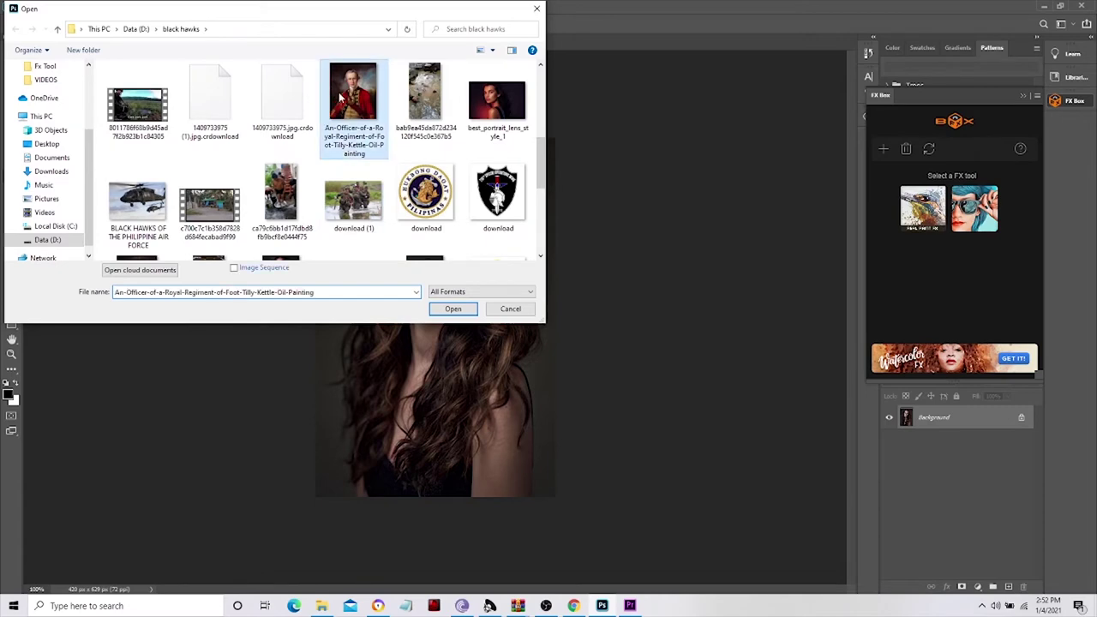
click(453, 310)
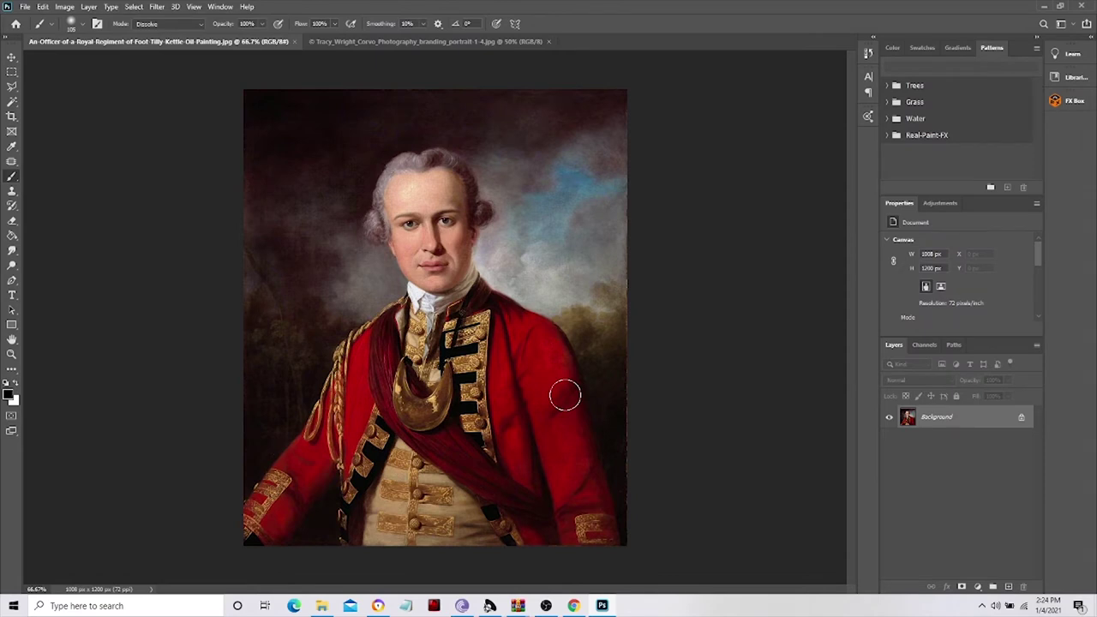
- Duplicate the Background layer into a Background copy layer and zoom in
right_click(963, 417)
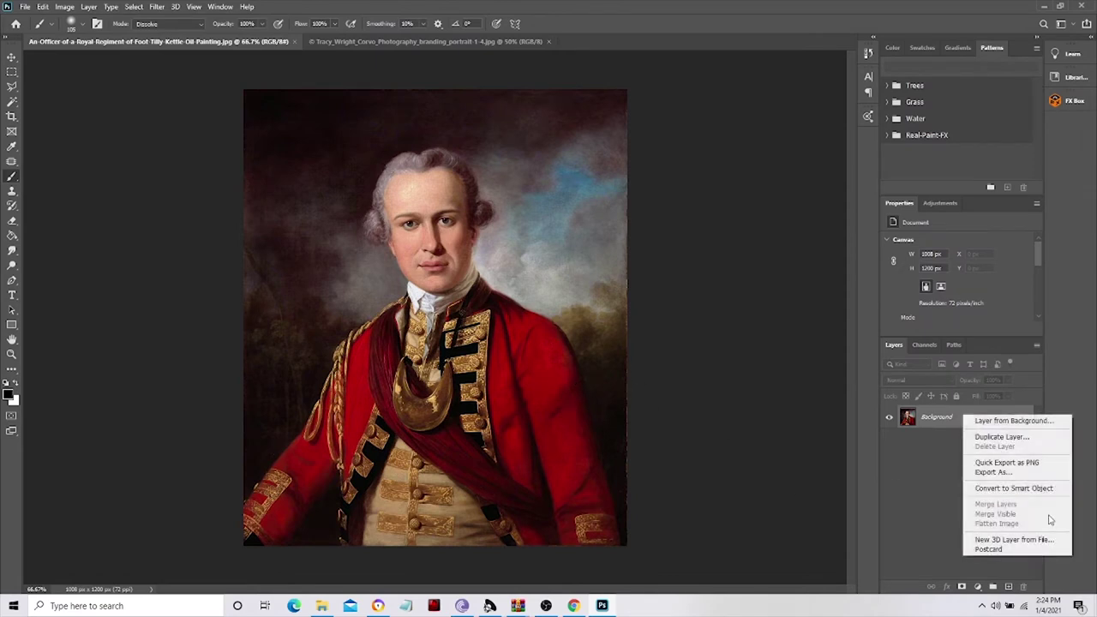
click(994, 439)
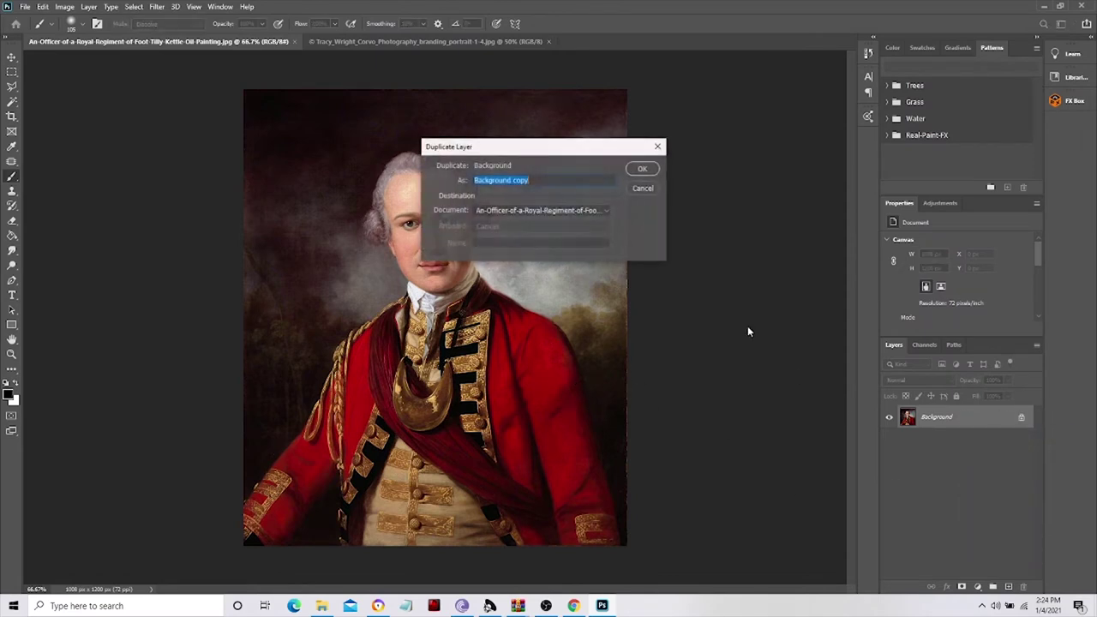
click(644, 169)
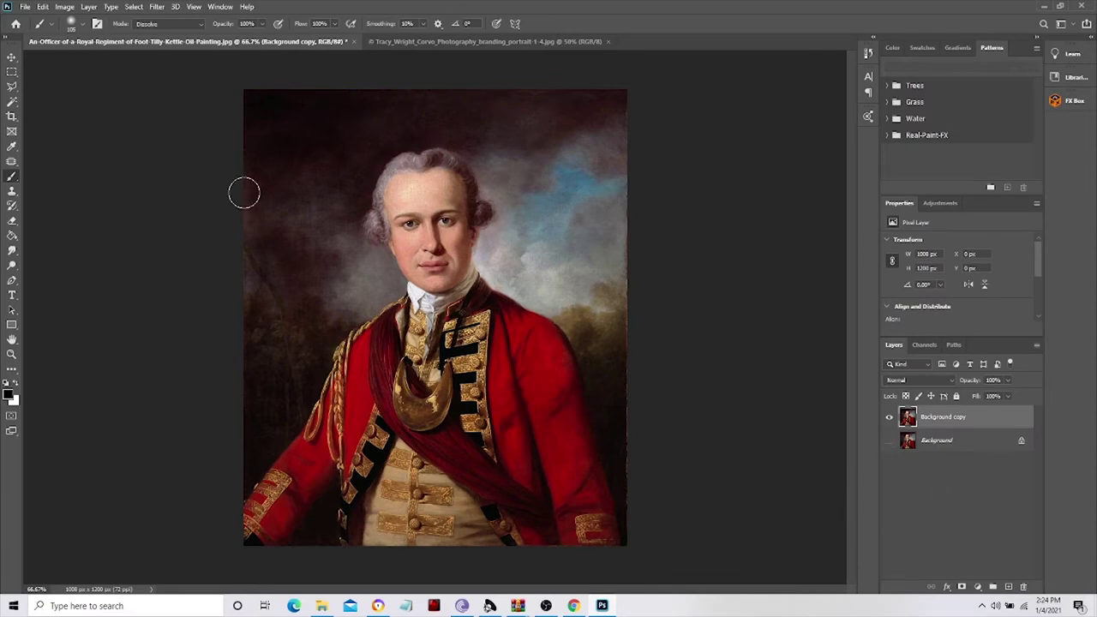
key(ctrl+plus)
key(ctrl+plus)
- Lasso the officer's head and Content-Aware fill it with the surrounding sky
key(ctrl+minus)
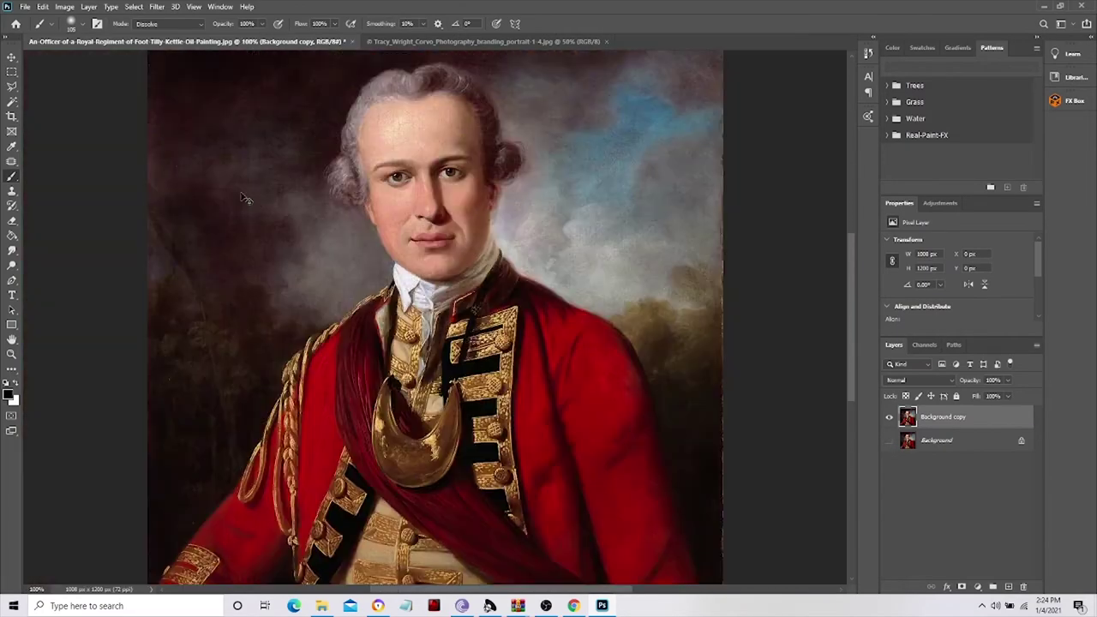
scroll(243, 202, up, 2)
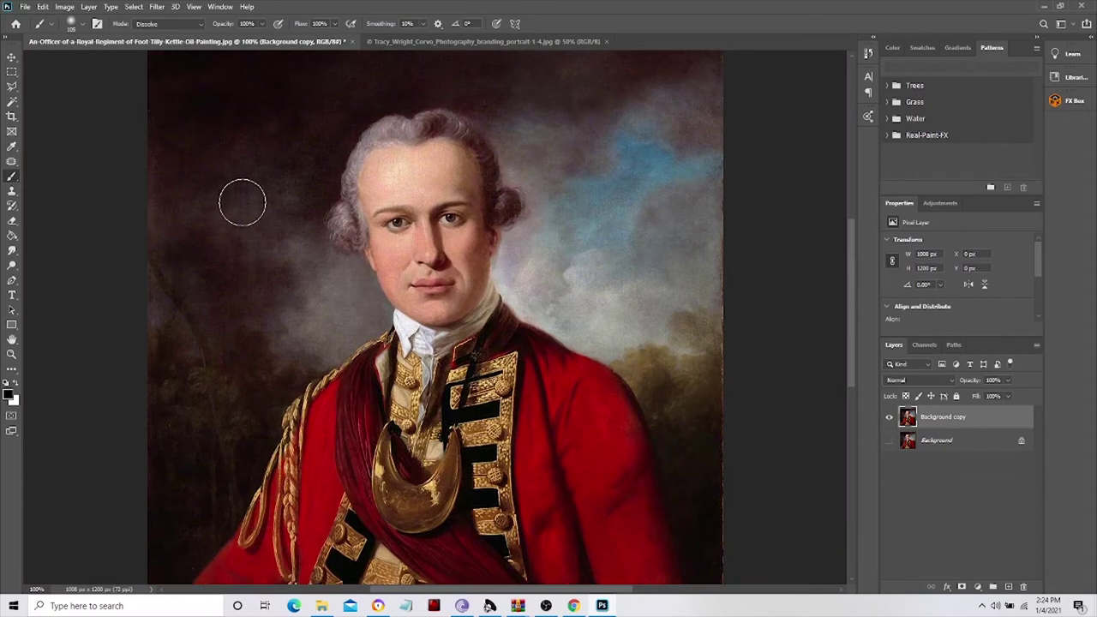
click(13, 86)
click(538, 176)
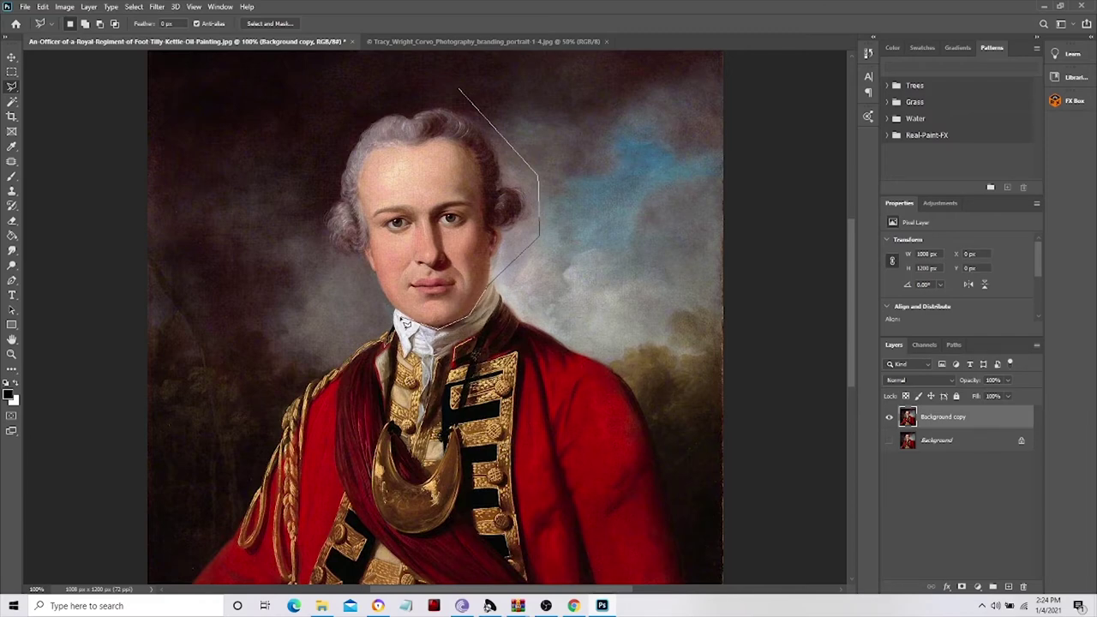
click(312, 187)
click(343, 115)
click(438, 73)
click(463, 97)
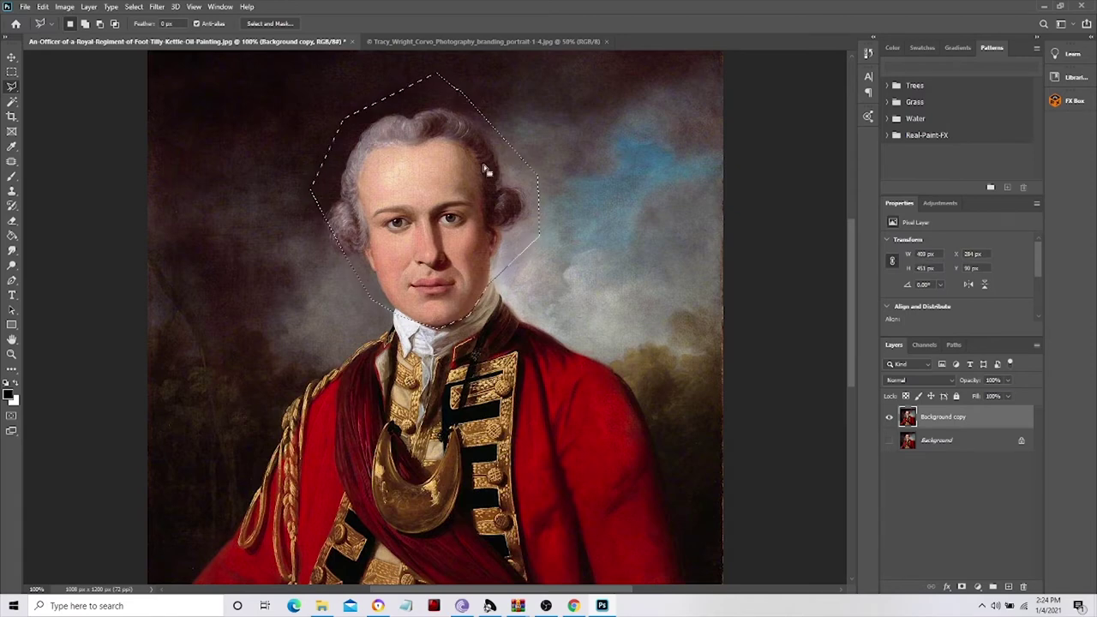
right_click(427, 126)
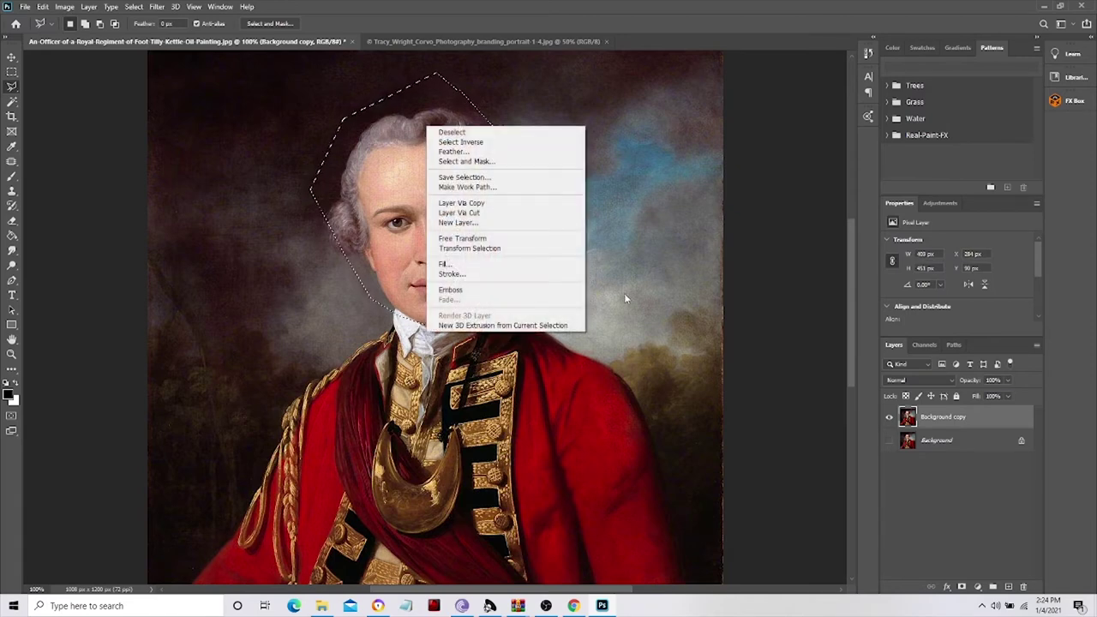
click(517, 268)
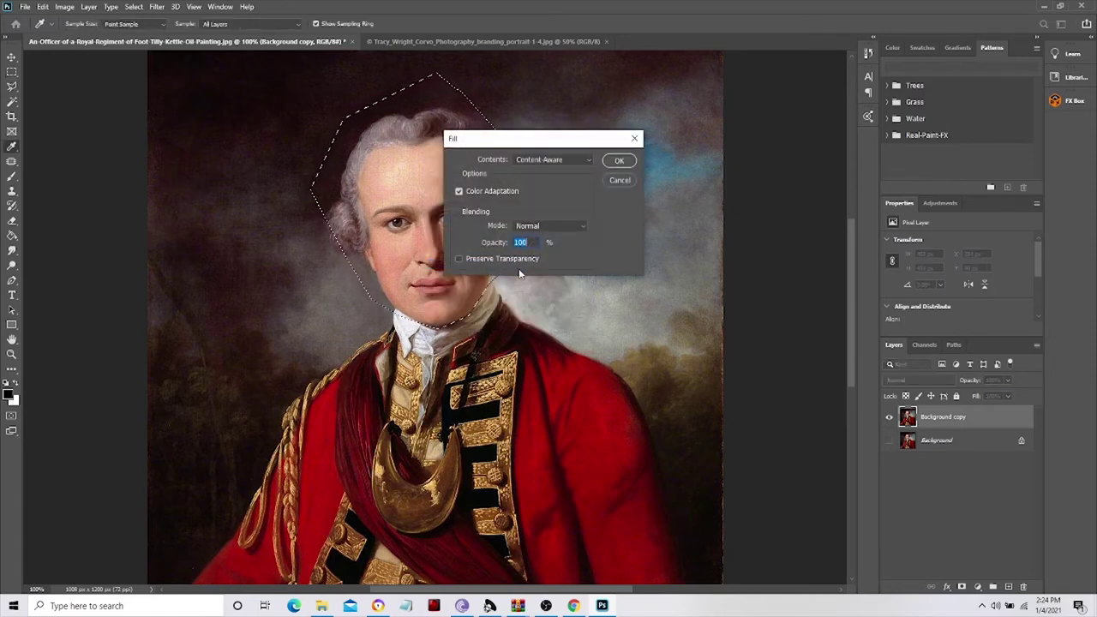
click(621, 161)
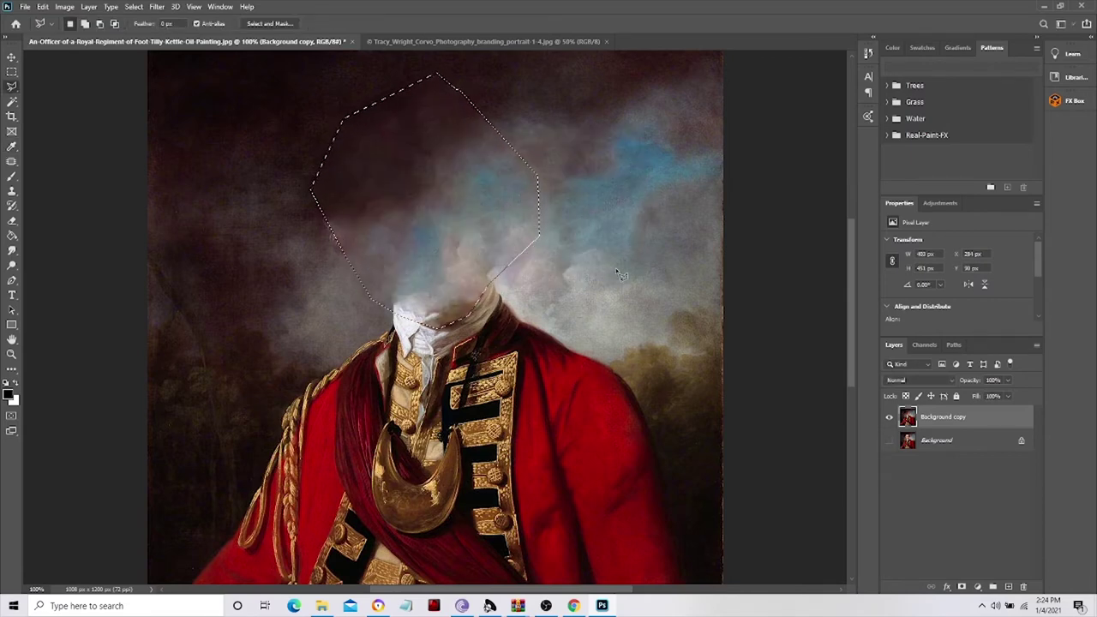
key(ctrl+d)
- Content-Aware fill the leftover head area around collar and chin, then show the portrait
scroll(562, 243, down, 1)
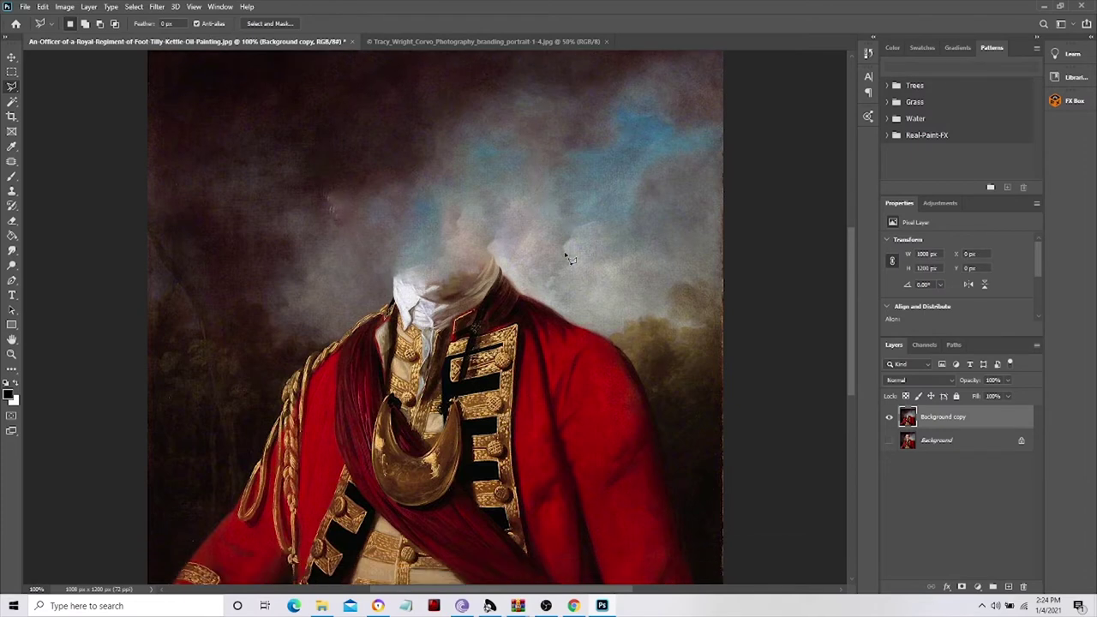
scroll(565, 253, down, 1)
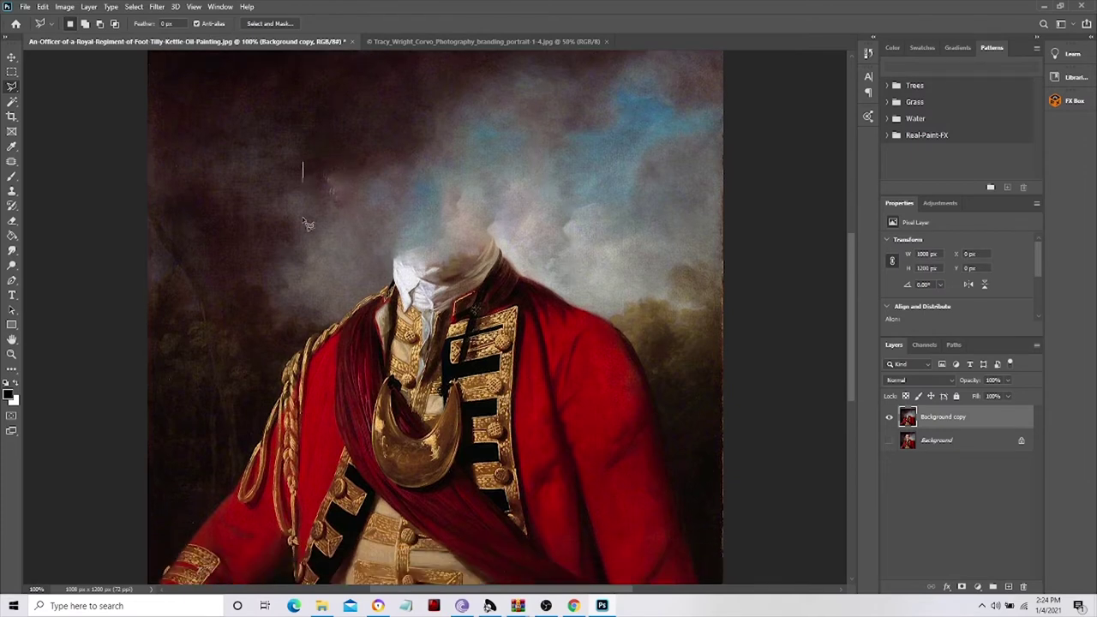
click(333, 232)
click(370, 233)
click(441, 257)
click(526, 204)
click(517, 136)
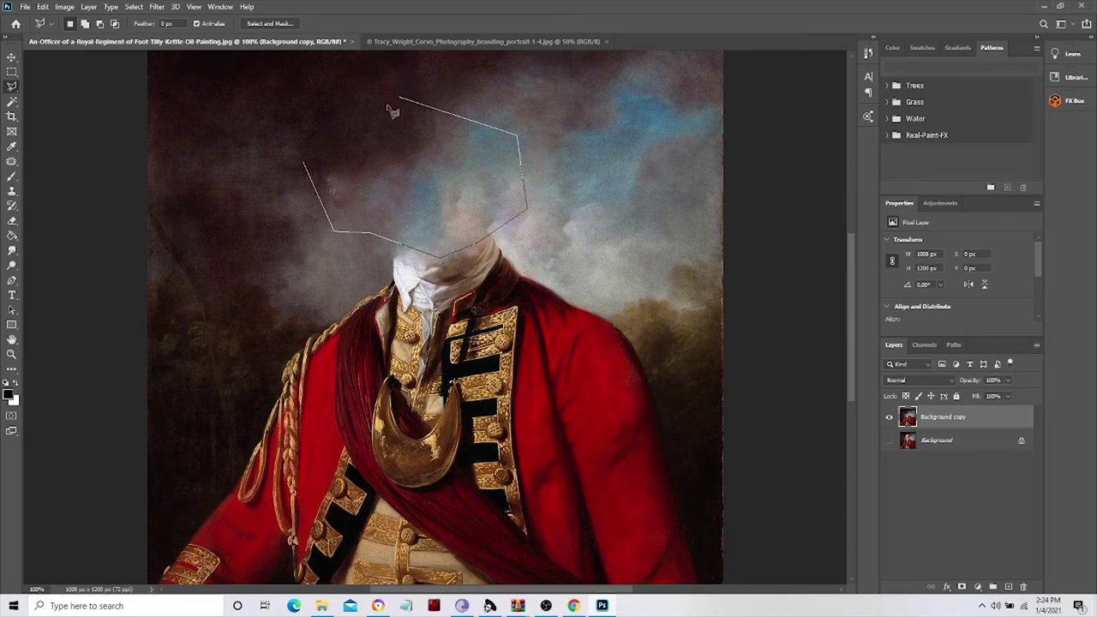
click(397, 99)
click(311, 168)
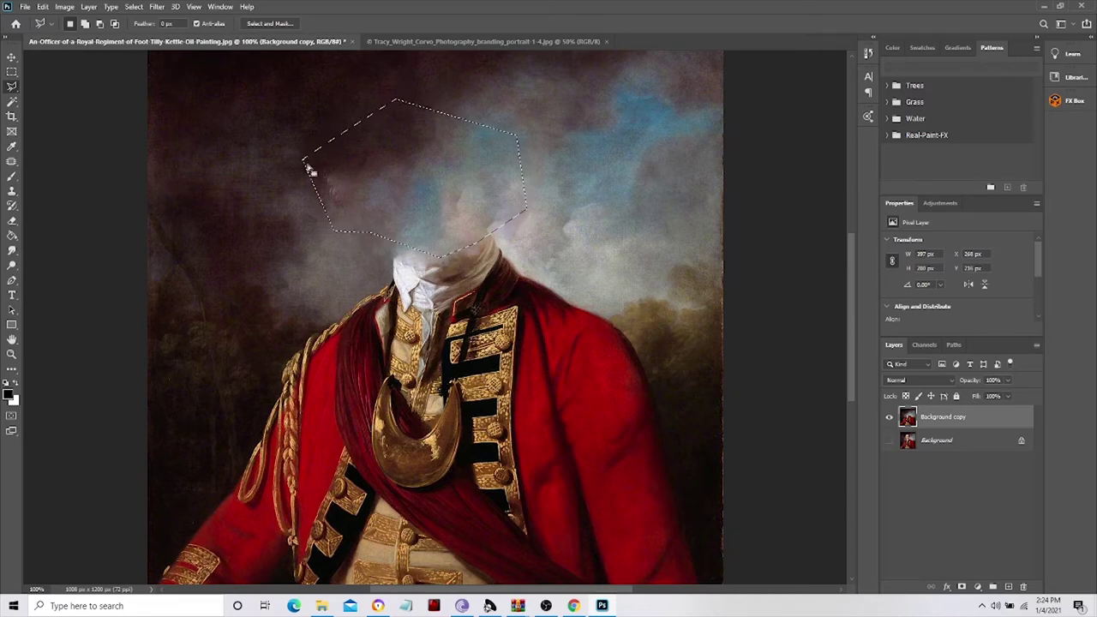
right_click(386, 156)
click(431, 293)
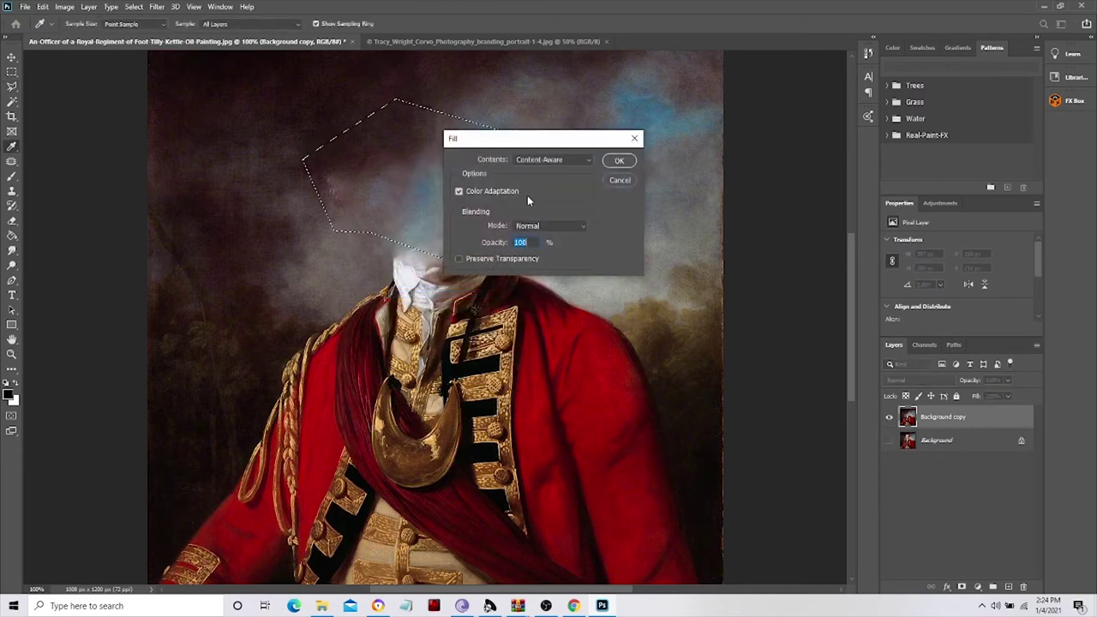
click(618, 162)
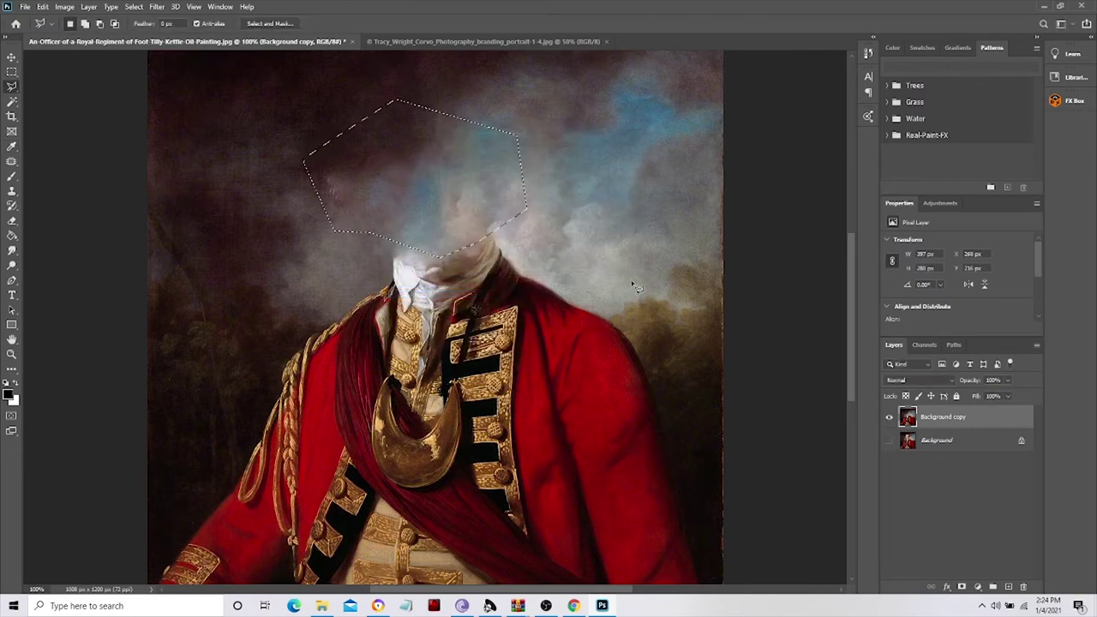
key(ctrl+d)
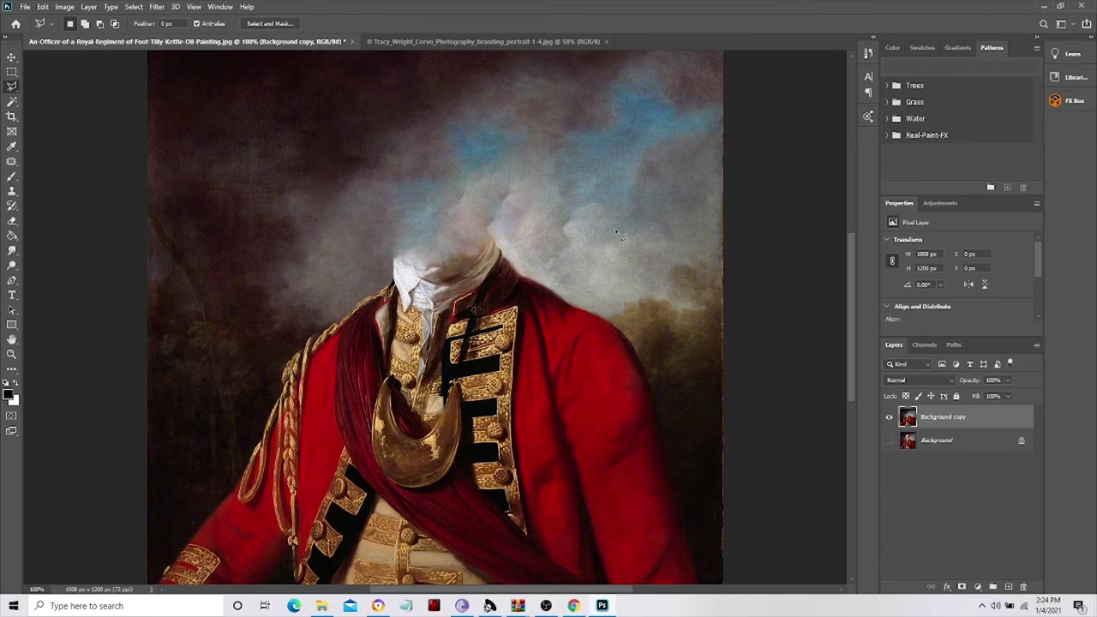
click(441, 43)
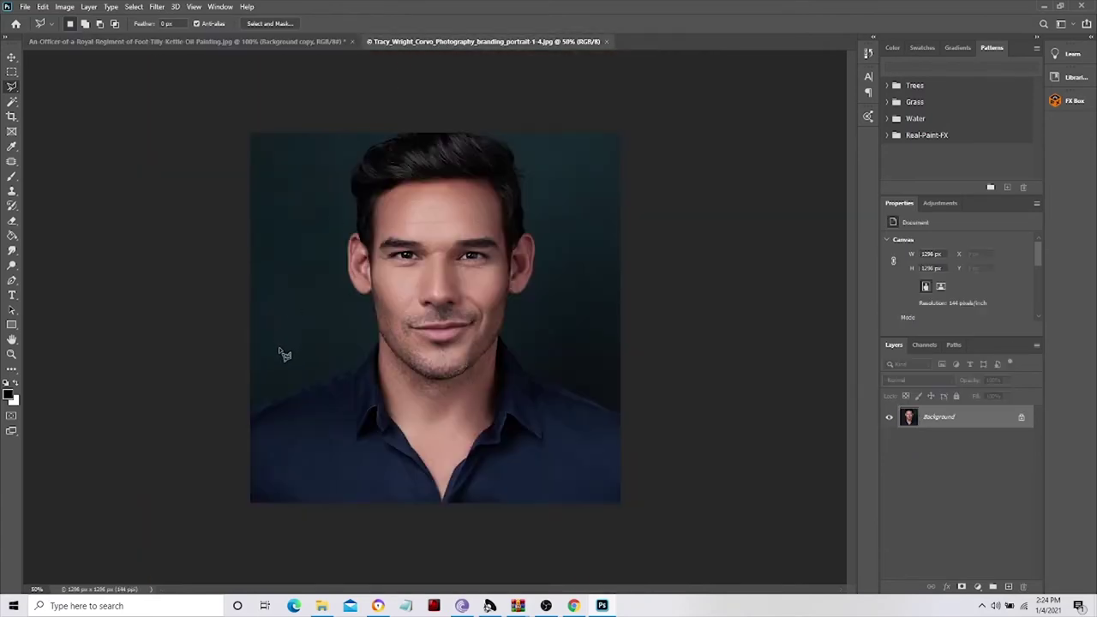
- Zoom the portrait to full size and switch to the Pen tool
key(ctrl+plus)
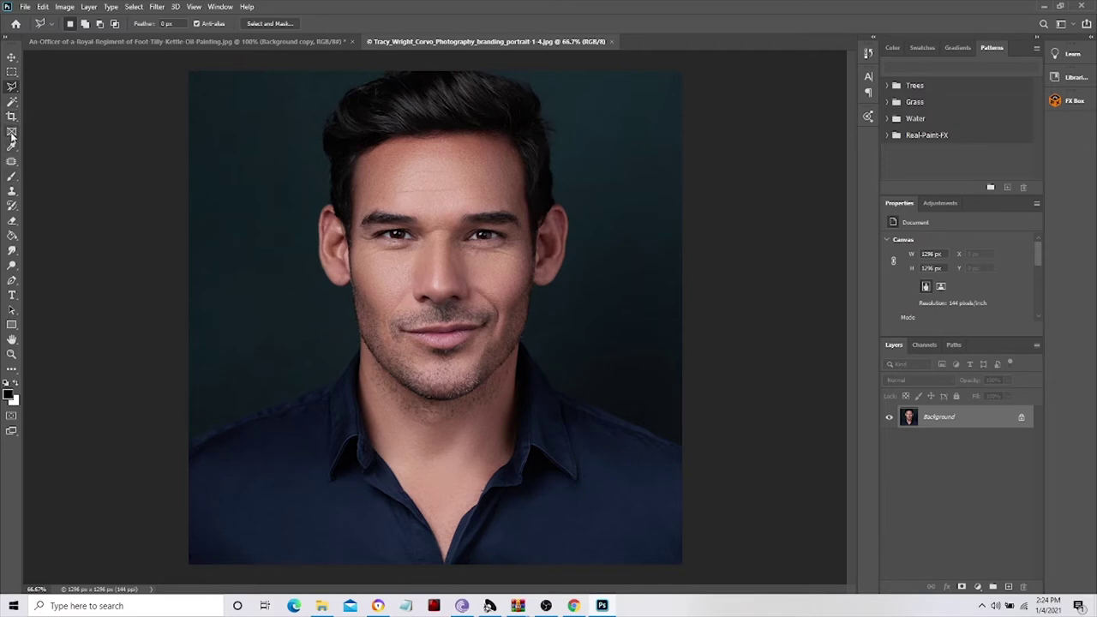
click(12, 102)
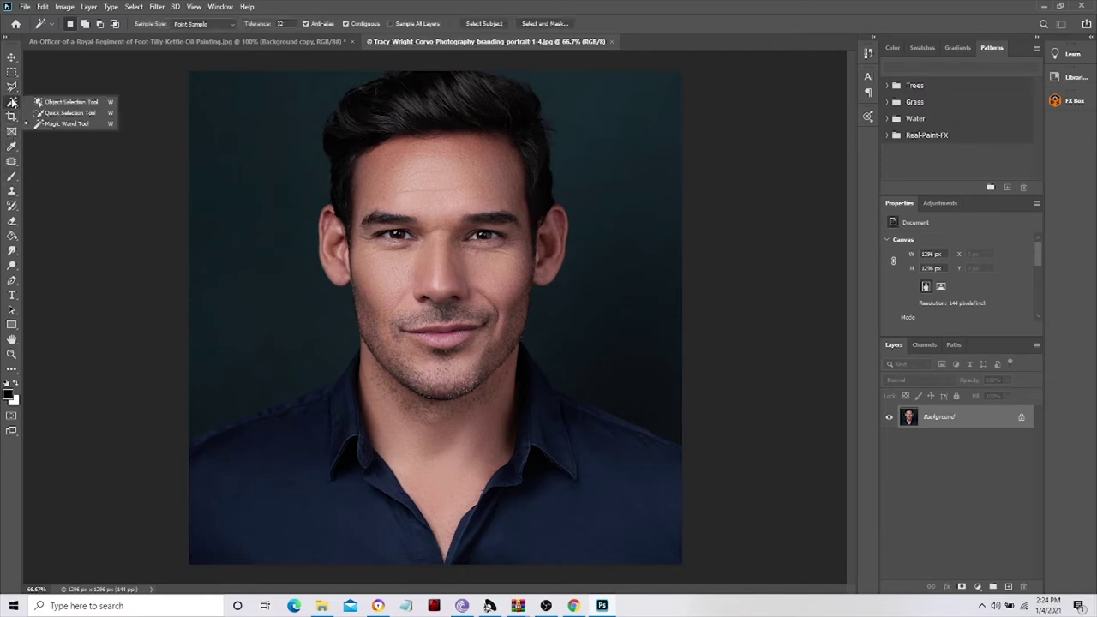
click(62, 113)
key(ctrl+plus)
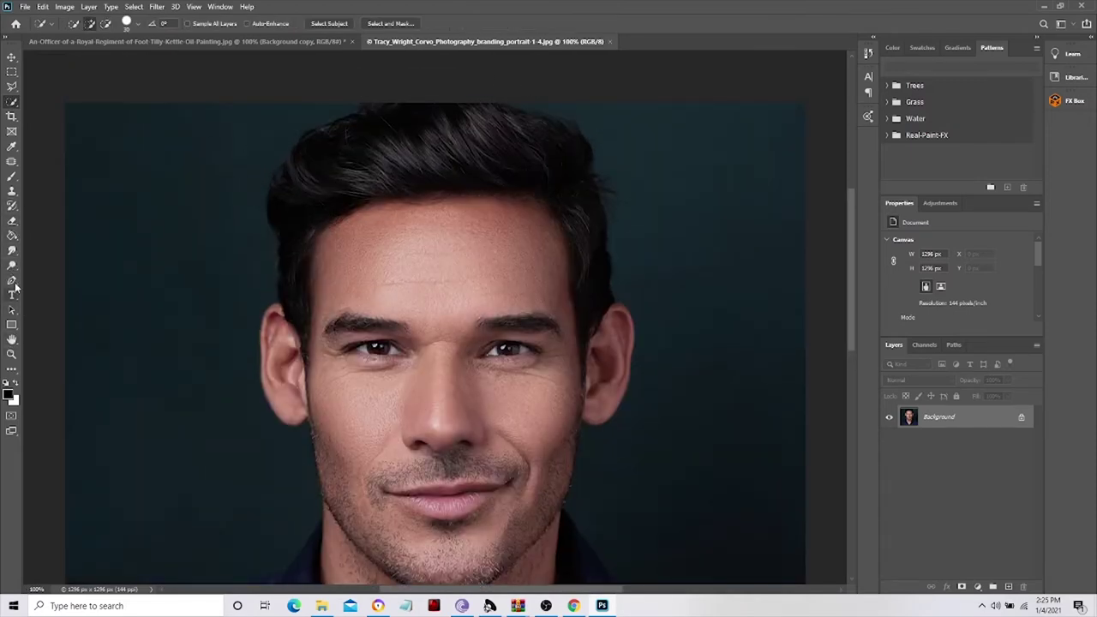
click(11, 280)
- Place pen anchors across the top of the hair and down its right side
click(298, 140)
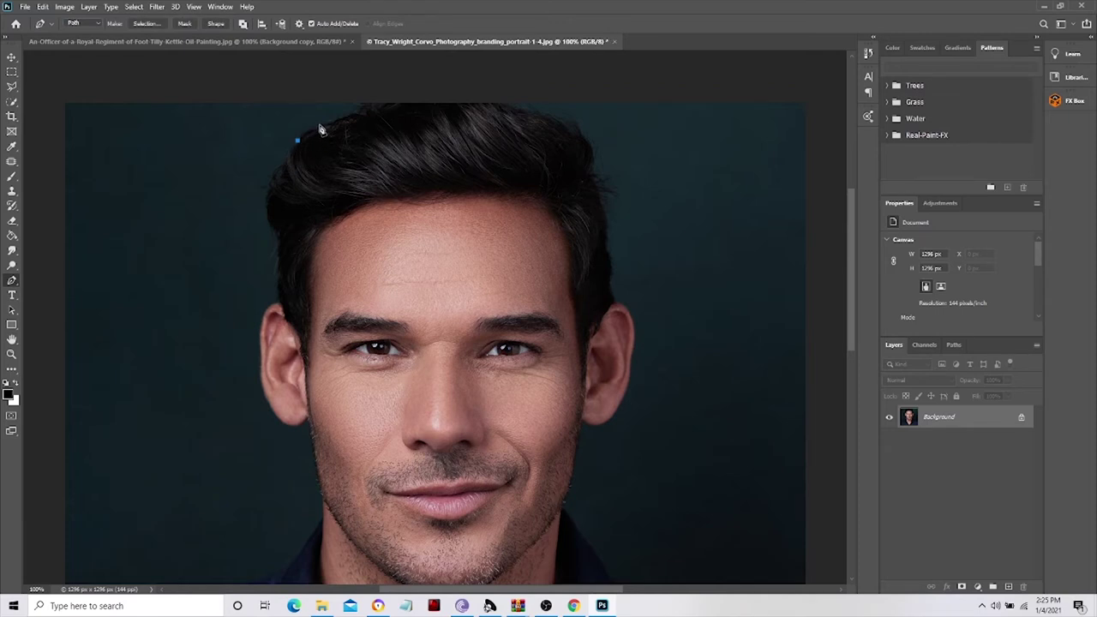
click(334, 121)
click(375, 111)
click(403, 105)
click(422, 104)
click(461, 104)
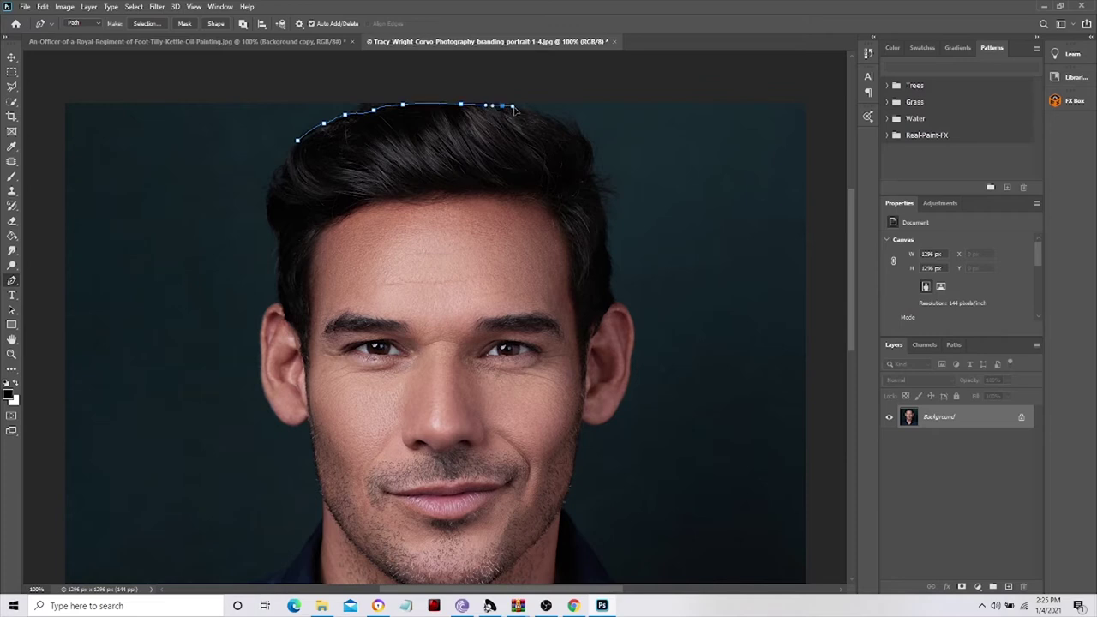
click(543, 116)
click(576, 129)
click(584, 136)
click(595, 161)
click(588, 173)
click(604, 208)
click(607, 225)
scroll(605, 222, down, 2)
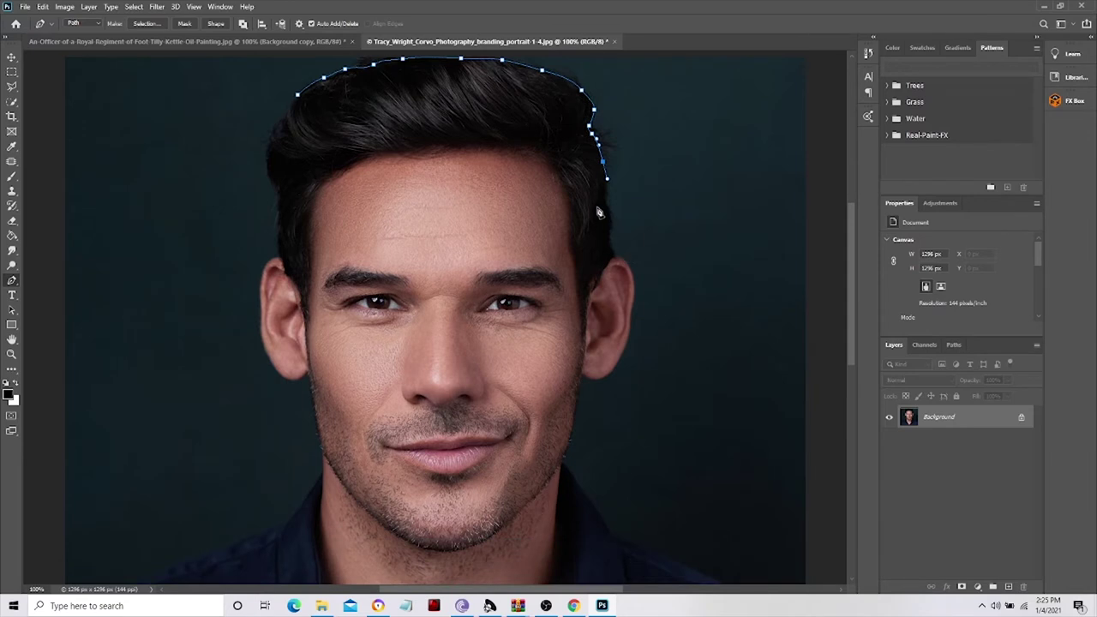
click(607, 202)
click(612, 221)
click(612, 240)
- Trace the path around the right ear and lobe down to the jaw
key(ctrl+plus)
scroll(495, 258, right, 5)
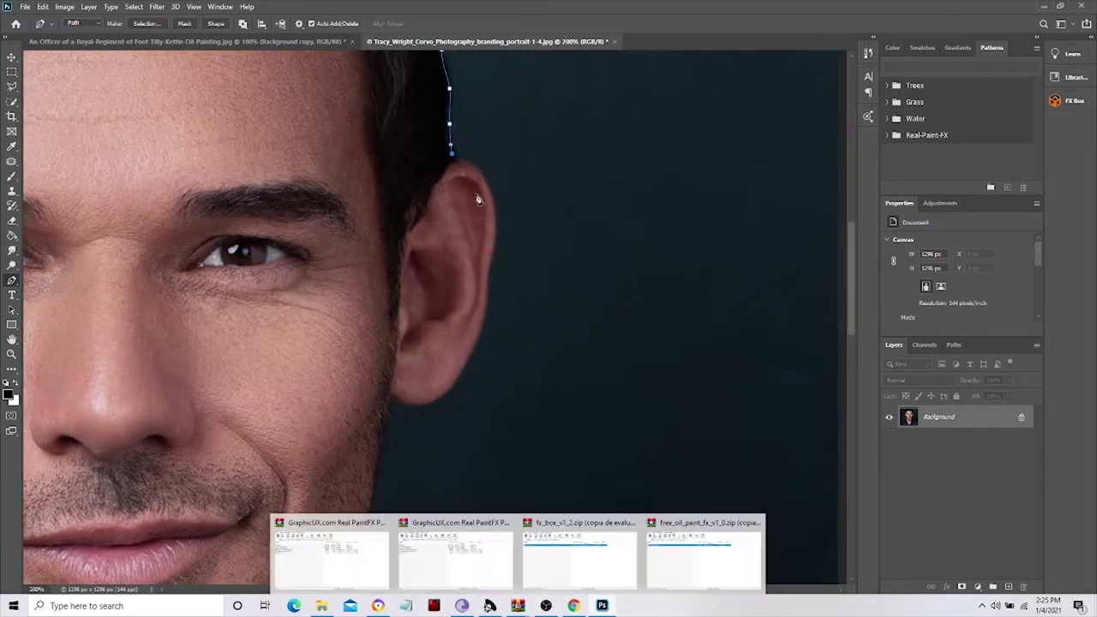
click(474, 165)
click(493, 195)
scroll(495, 218, down, 1)
scroll(494, 188, down, 1)
click(494, 169)
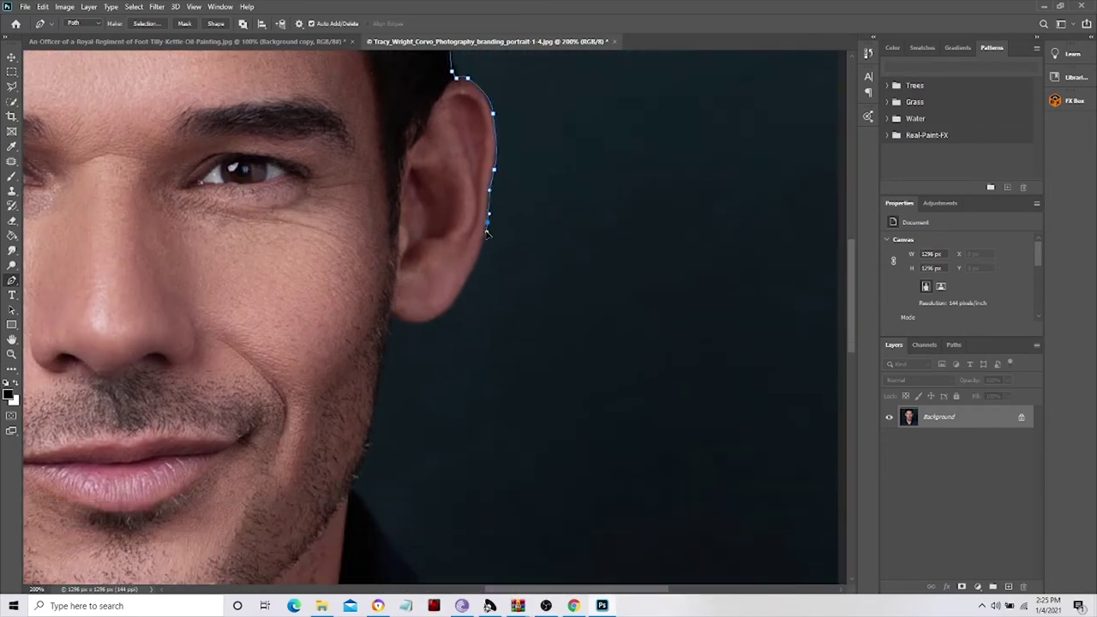
click(486, 223)
click(479, 255)
click(449, 303)
click(421, 322)
click(403, 319)
- Trace the path along the jawline and under the chin
drag(385, 361, 380, 374)
scroll(384, 455, down, 2)
click(369, 336)
click(367, 352)
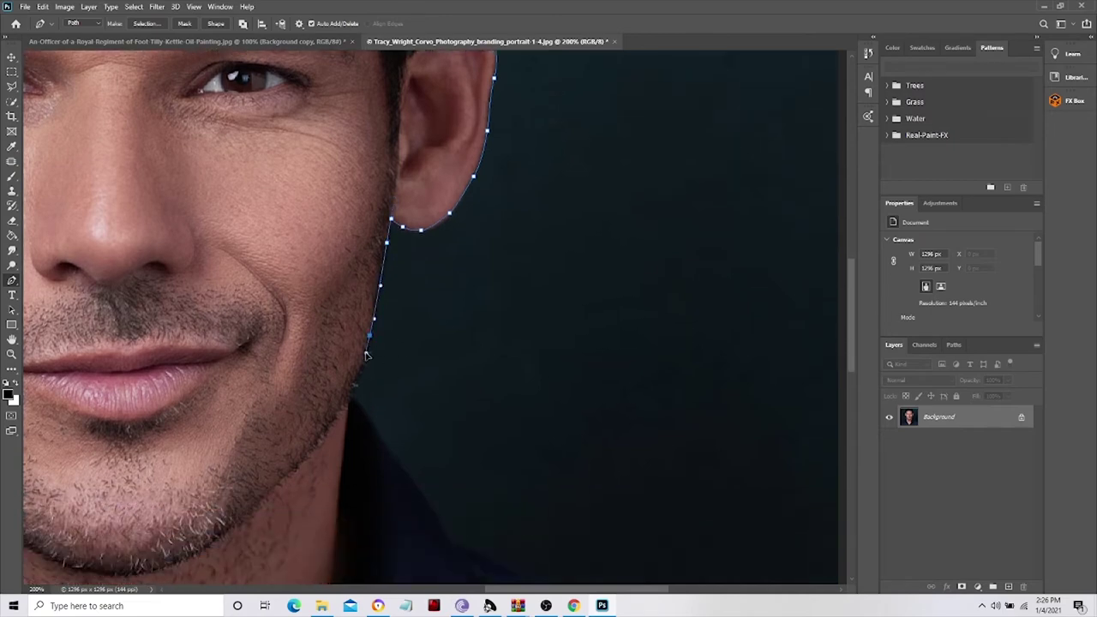
click(357, 380)
click(346, 401)
scroll(345, 417, down, 1)
scroll(360, 410, down, 1)
click(316, 361)
click(261, 417)
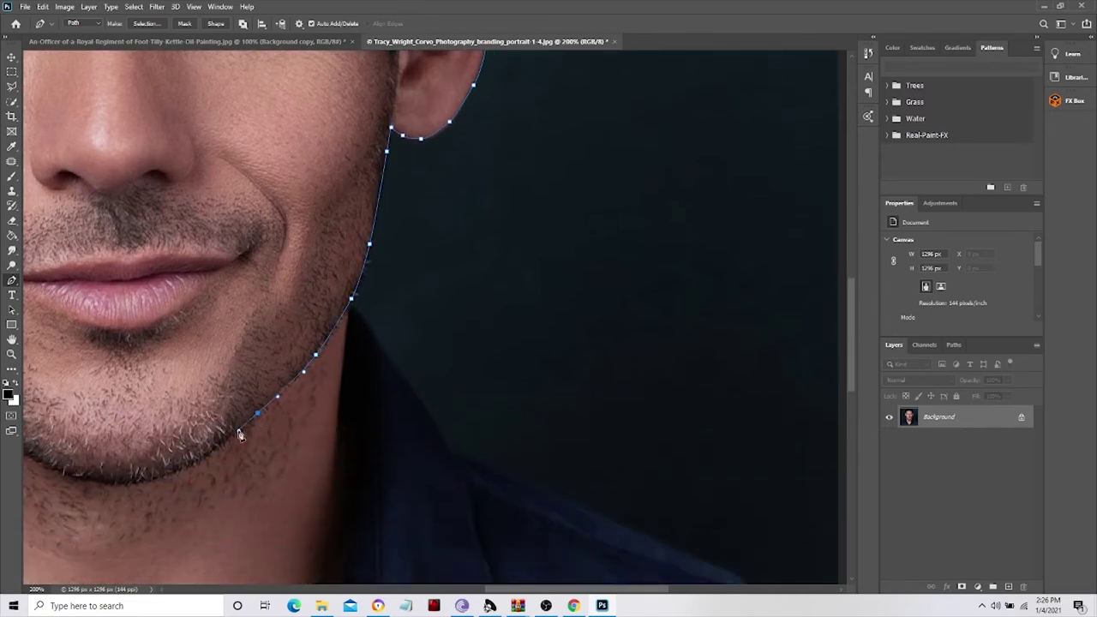
drag(257, 417, 525, 362)
click(474, 401)
click(408, 427)
click(341, 421)
click(288, 399)
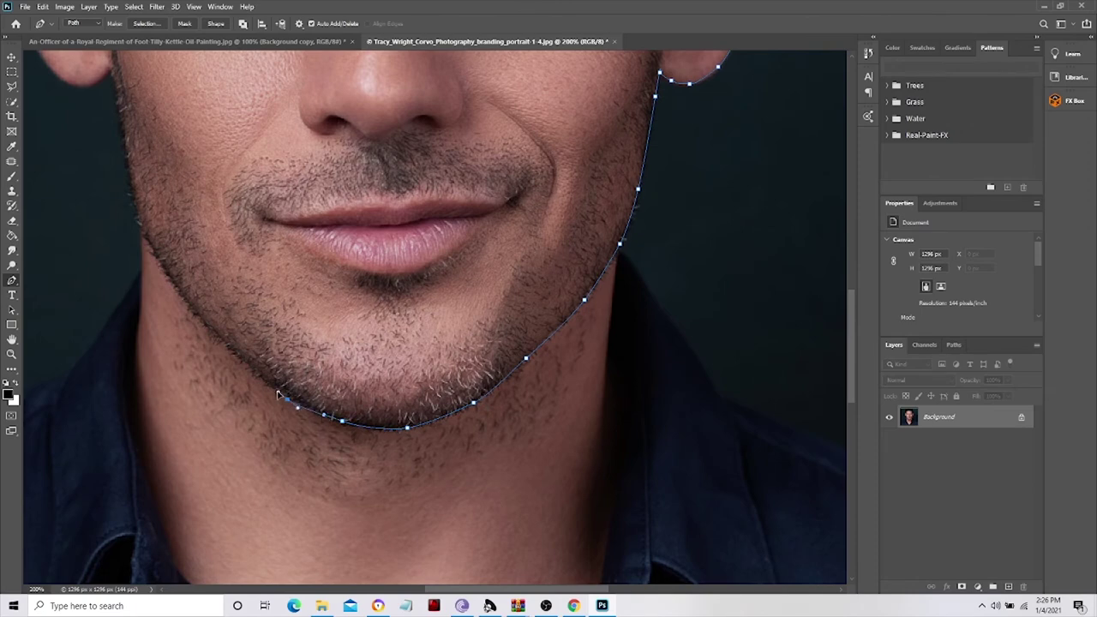
click(229, 350)
click(213, 334)
- Trace the path up the left jaw and around the left ear
scroll(171, 292, up, 1)
click(163, 304)
drag(156, 300, 295, 360)
click(301, 358)
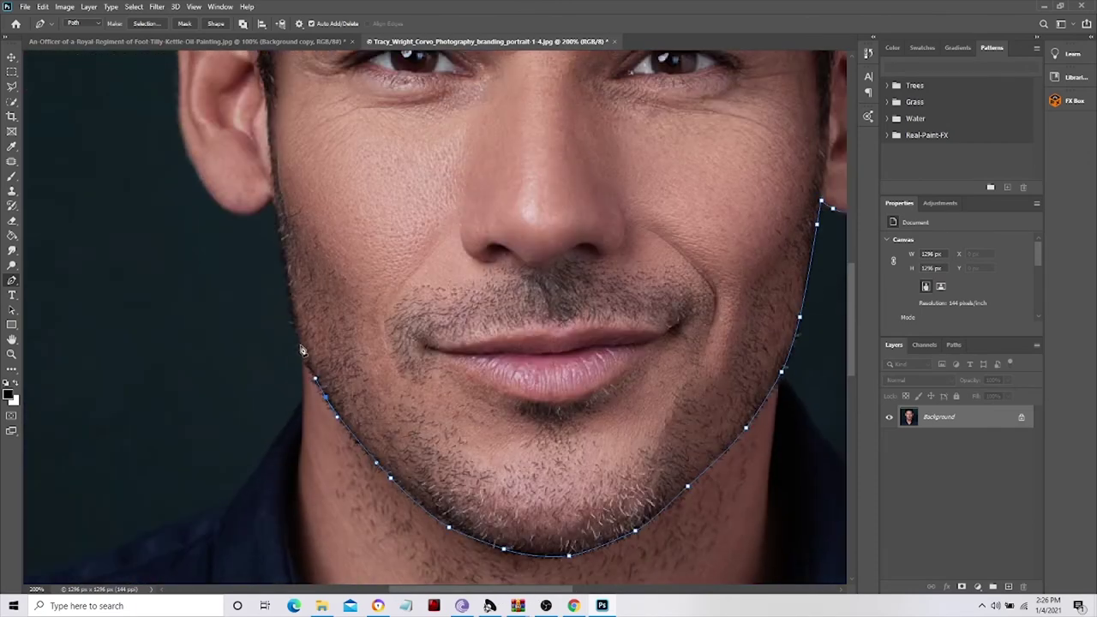
scroll(300, 352, up, 1)
scroll(291, 343, up, 1)
click(286, 361)
click(275, 297)
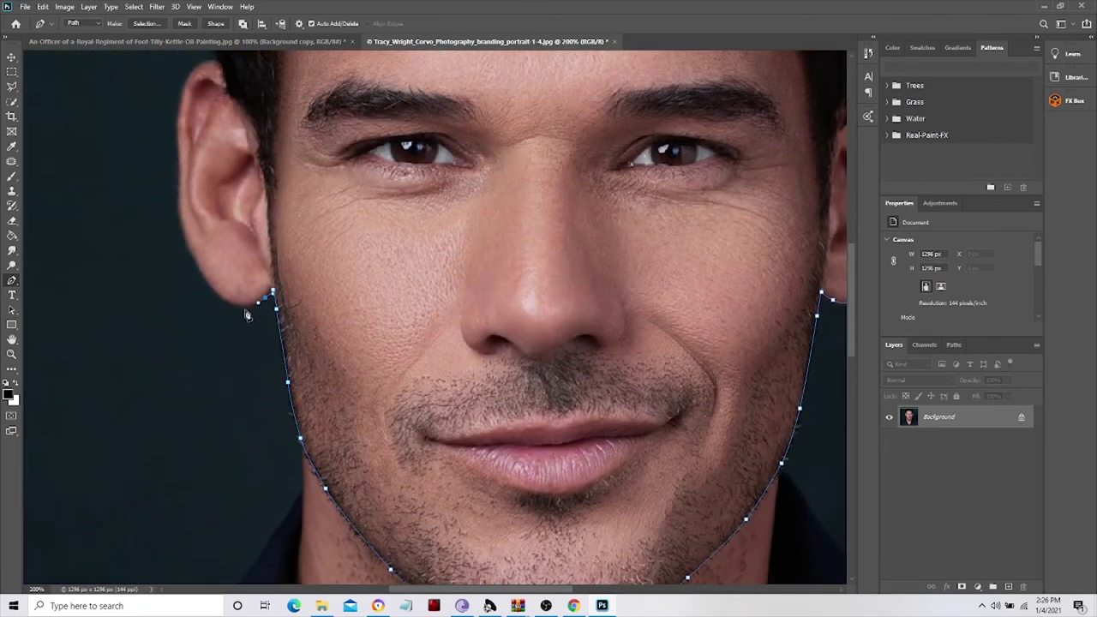
click(243, 307)
click(217, 296)
scroll(214, 296, up, 1)
click(192, 323)
click(180, 283)
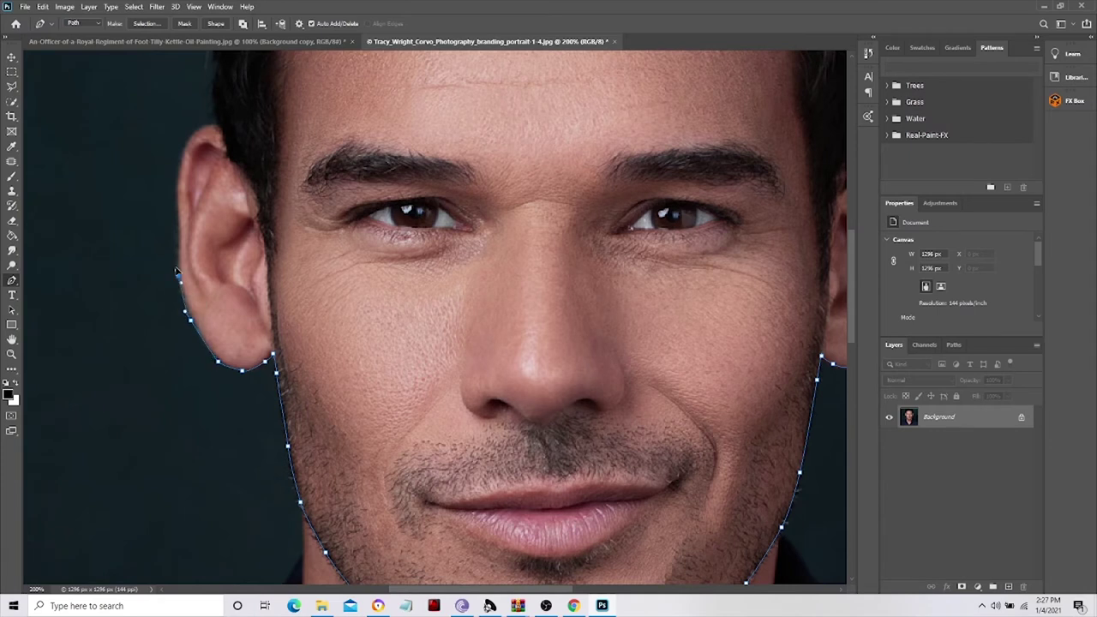
scroll(193, 275, up, 1)
click(180, 262)
scroll(184, 265, up, 1)
click(178, 283)
click(185, 246)
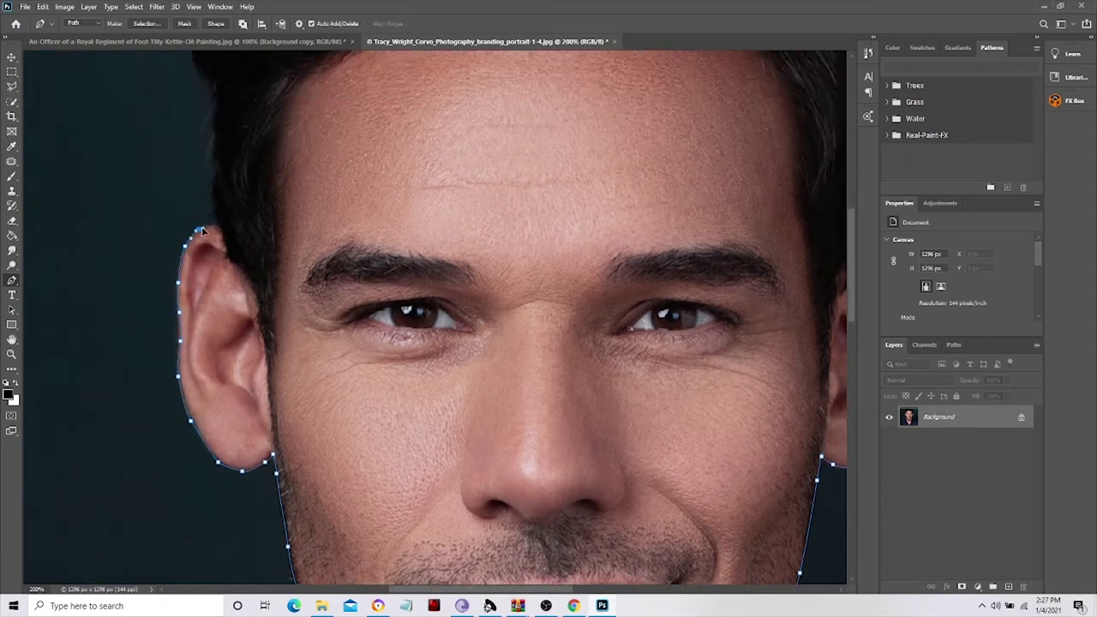
- Add anchors up the hairline and close the outline around the head
scroll(221, 240, up, 1)
click(215, 247)
scroll(214, 249, up, 1)
click(210, 231)
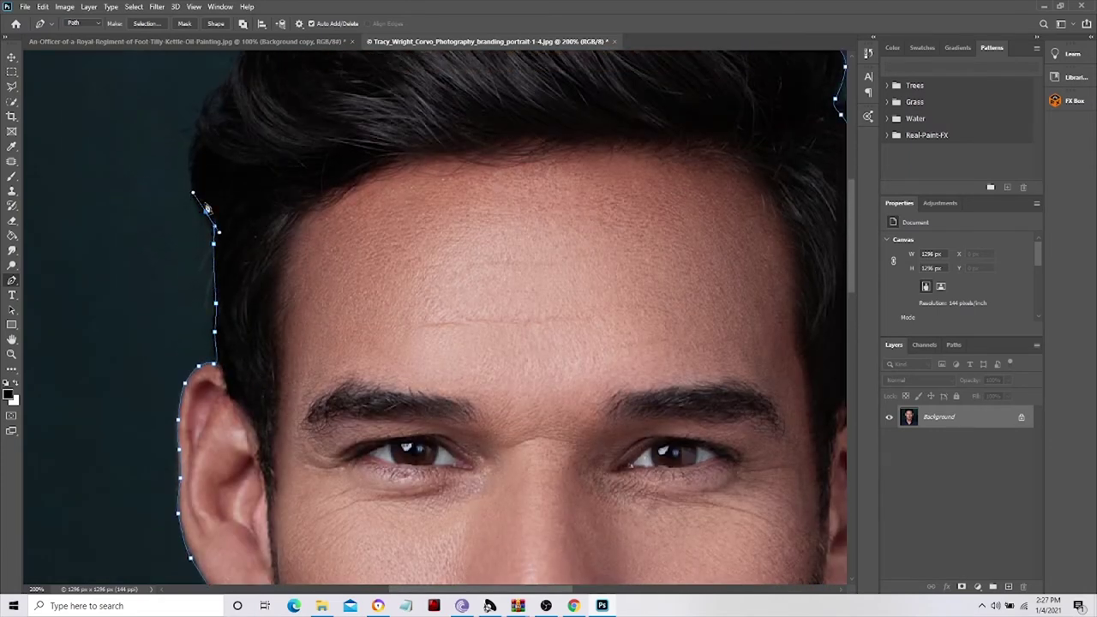
scroll(206, 215, up, 1)
click(211, 182)
scroll(214, 182, up, 1)
click(252, 147)
- Convert the head path into a selection
right_click(560, 73)
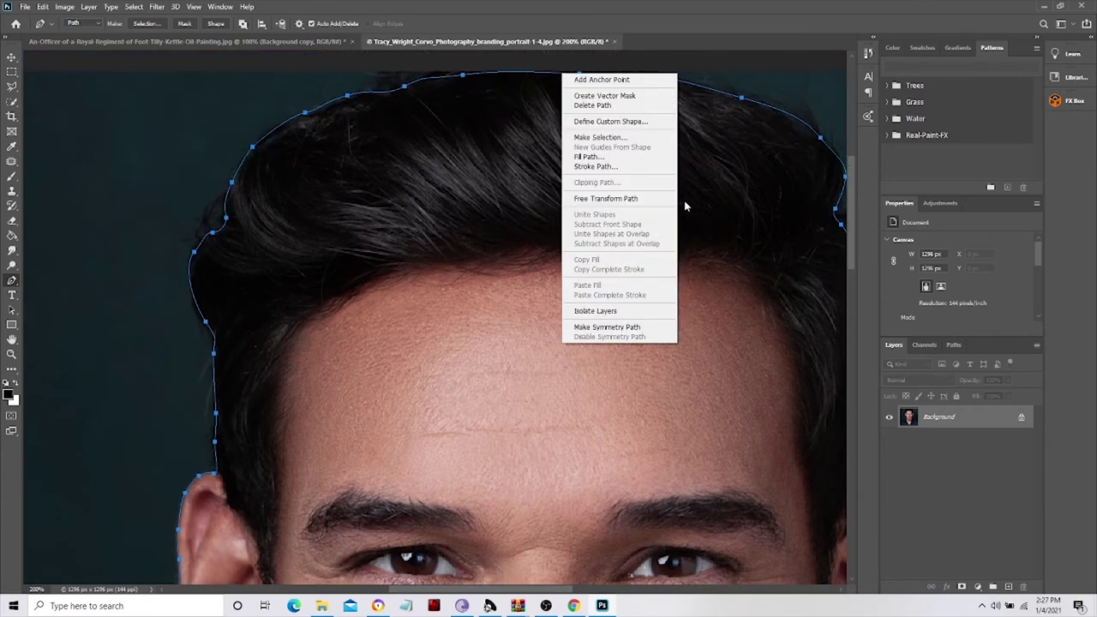
right_click(731, 122)
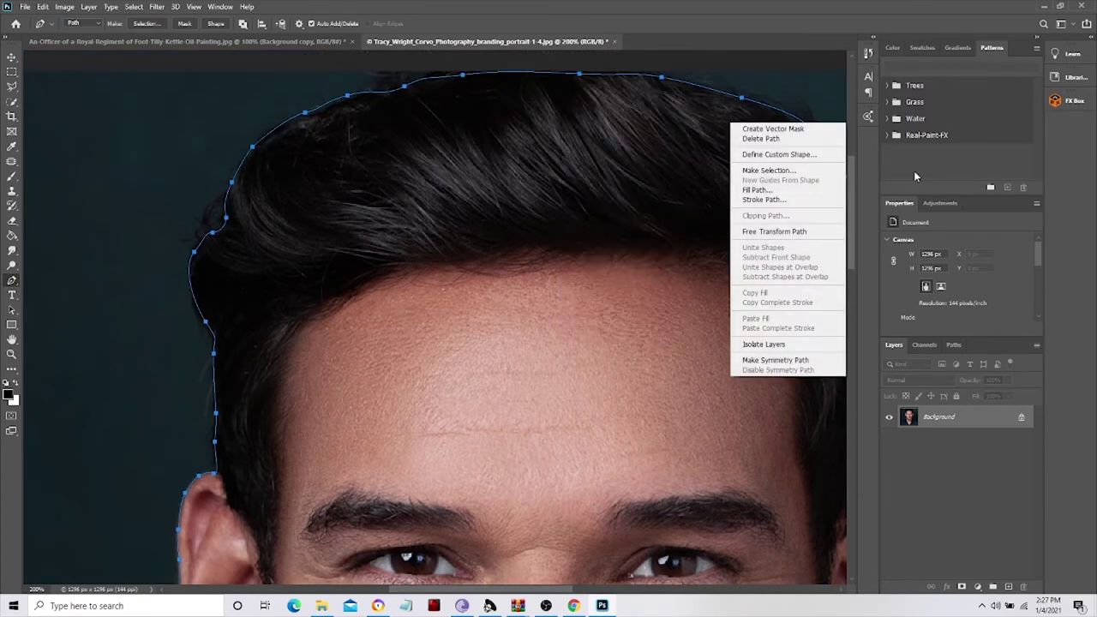
click(789, 172)
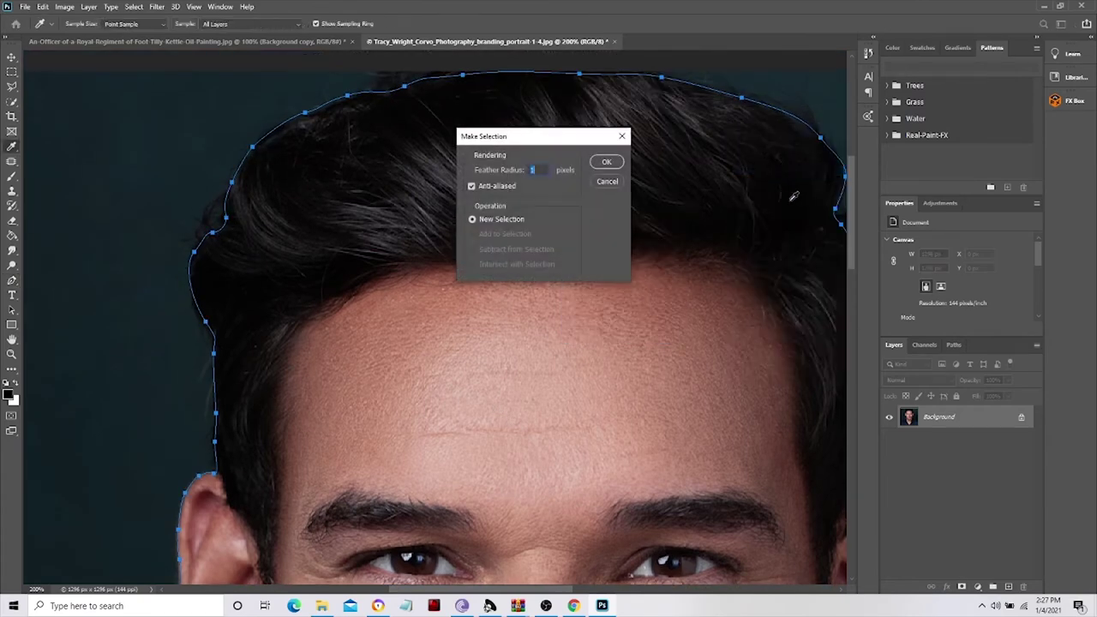
click(606, 162)
scroll(531, 327, down, 2)
scroll(506, 343, down, 1)
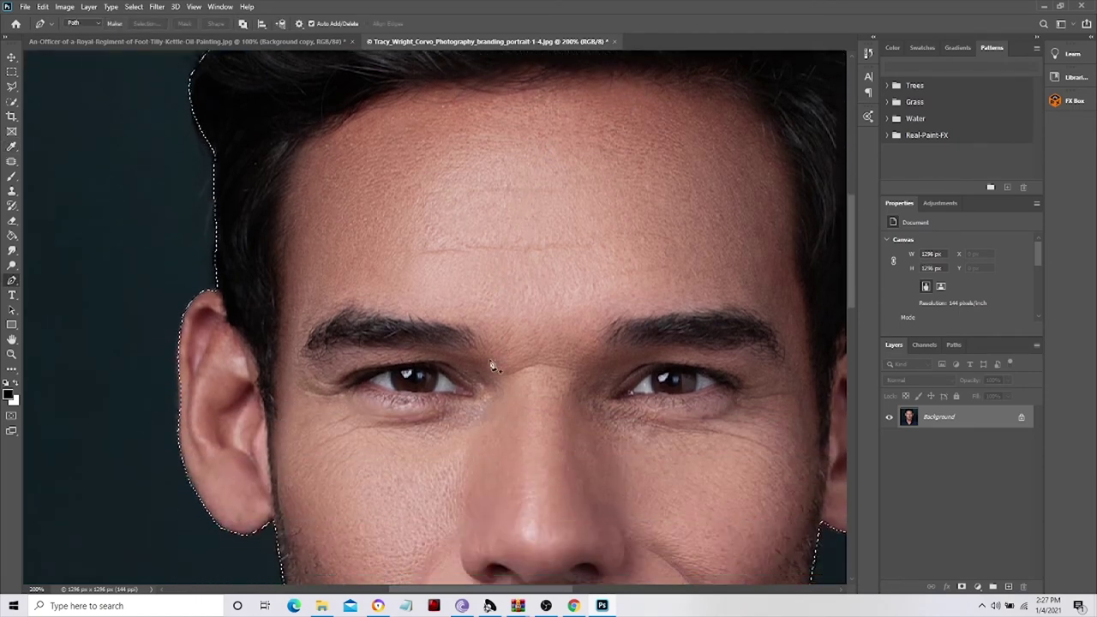
scroll(492, 363, down, 2)
scroll(492, 363, down, 1)
- Copy the selected head and return to the officer painting
key(ctrl+minus)
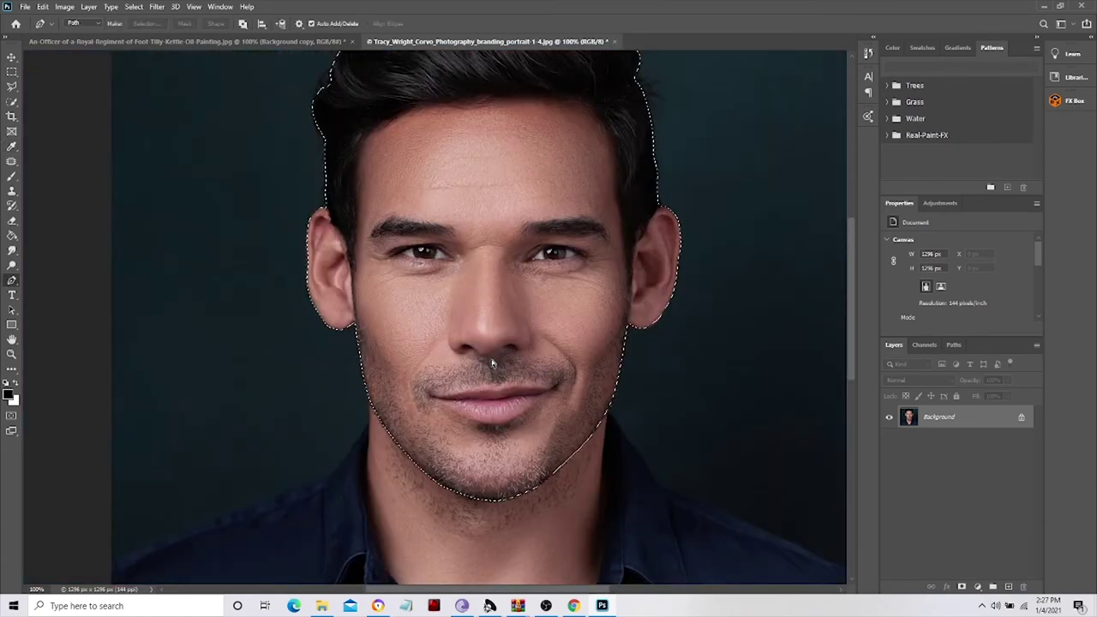
key(ctrl+minus)
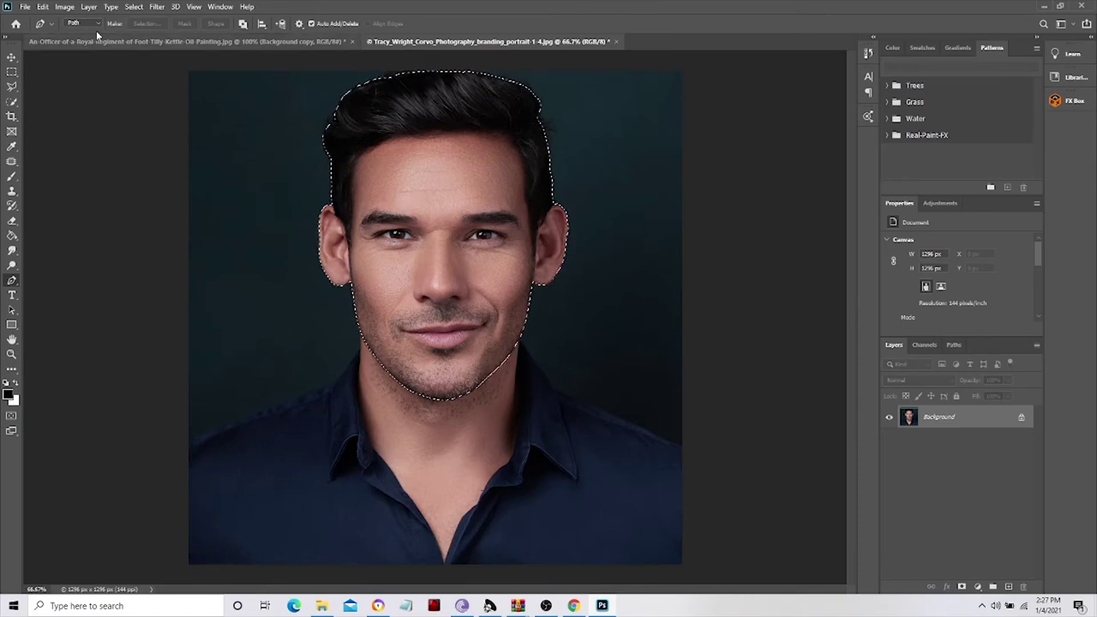
click(42, 7)
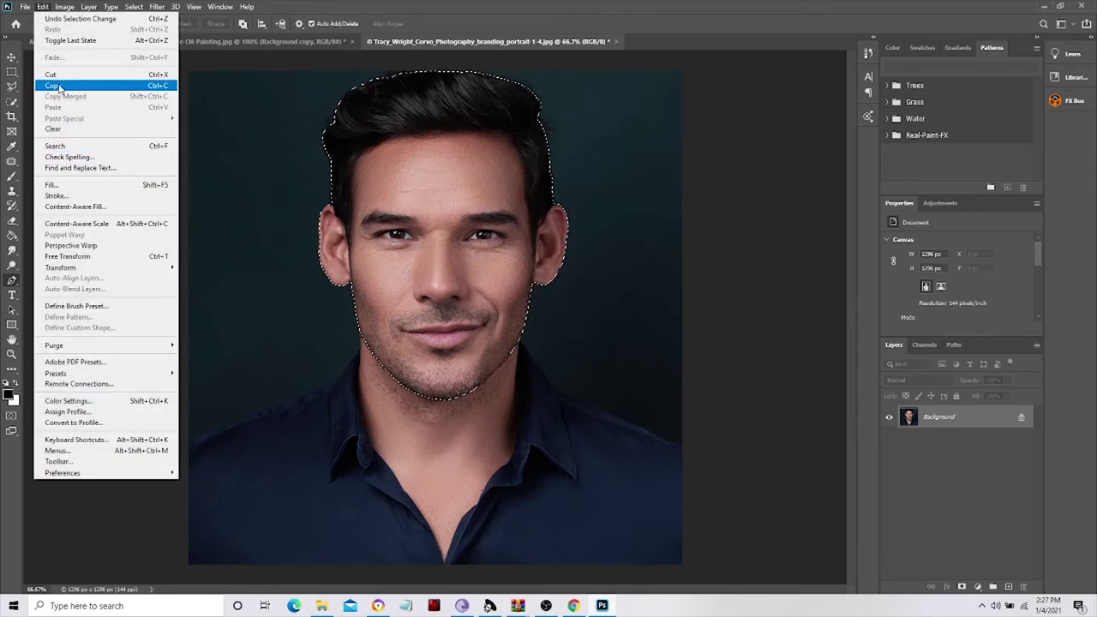
click(60, 87)
click(232, 42)
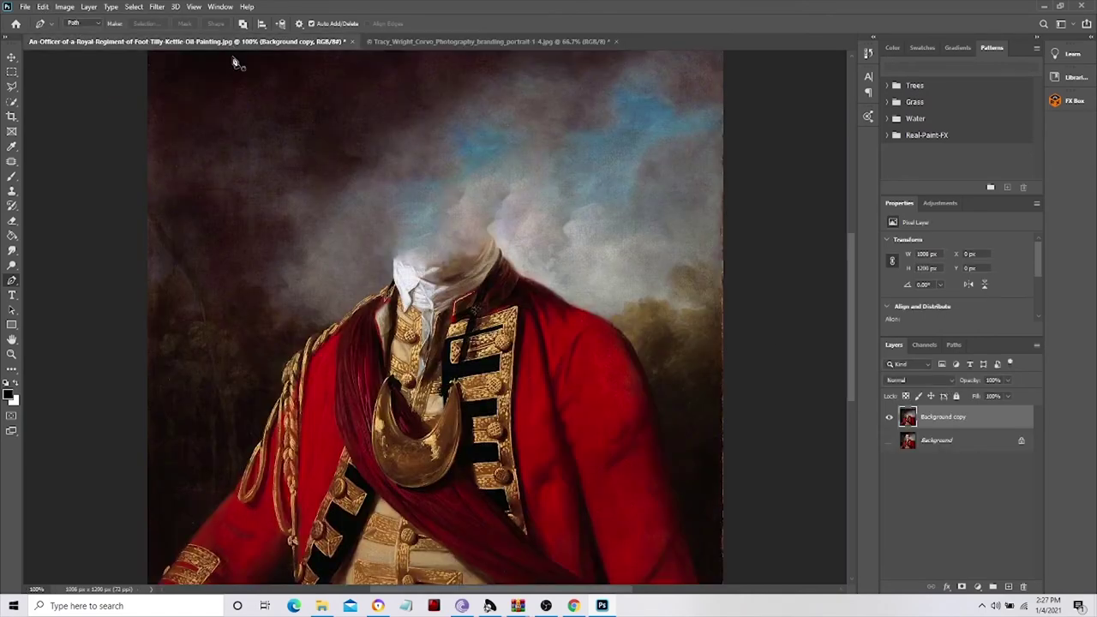
- Paste the man's head into the painting and move it upward
key(ctrl+v)
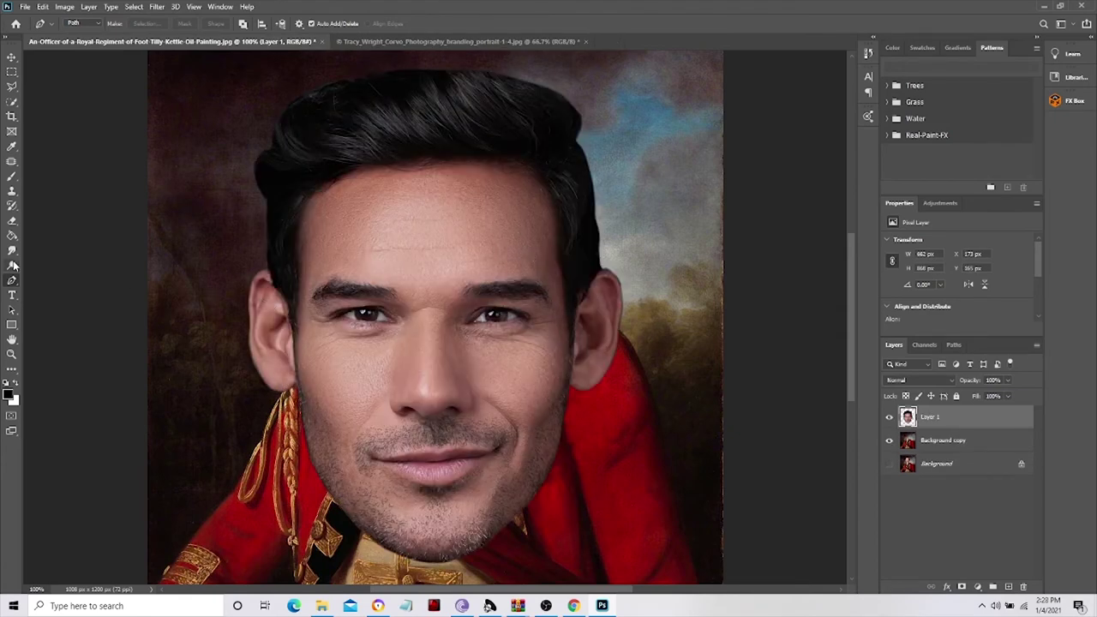
key(ctrl+minus)
key(ctrl+minus)
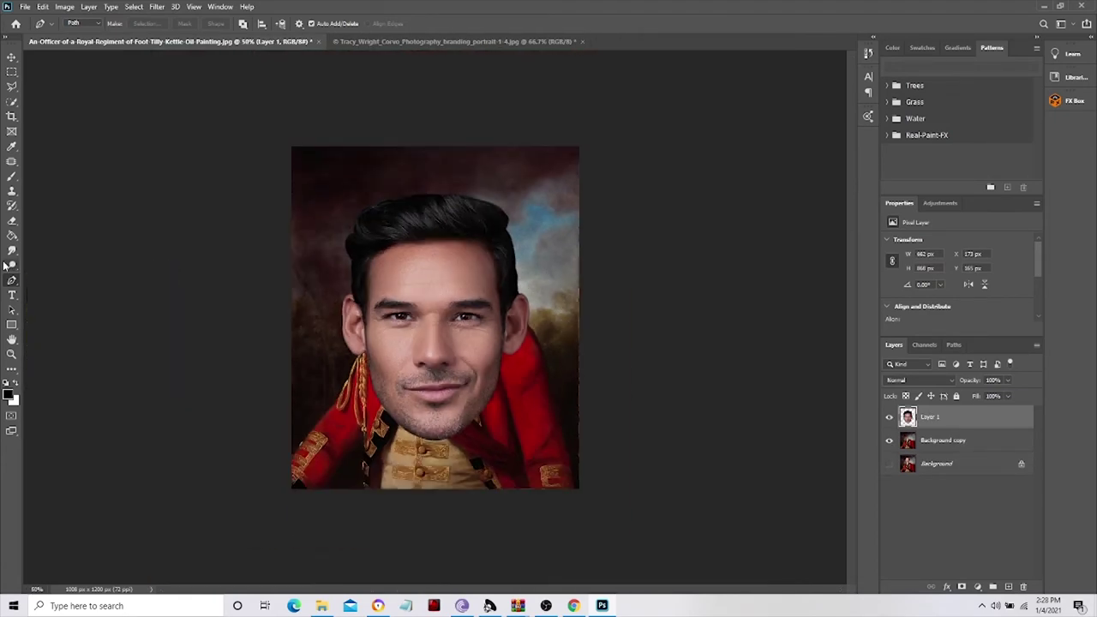
click(11, 58)
drag(416, 328, 416, 250)
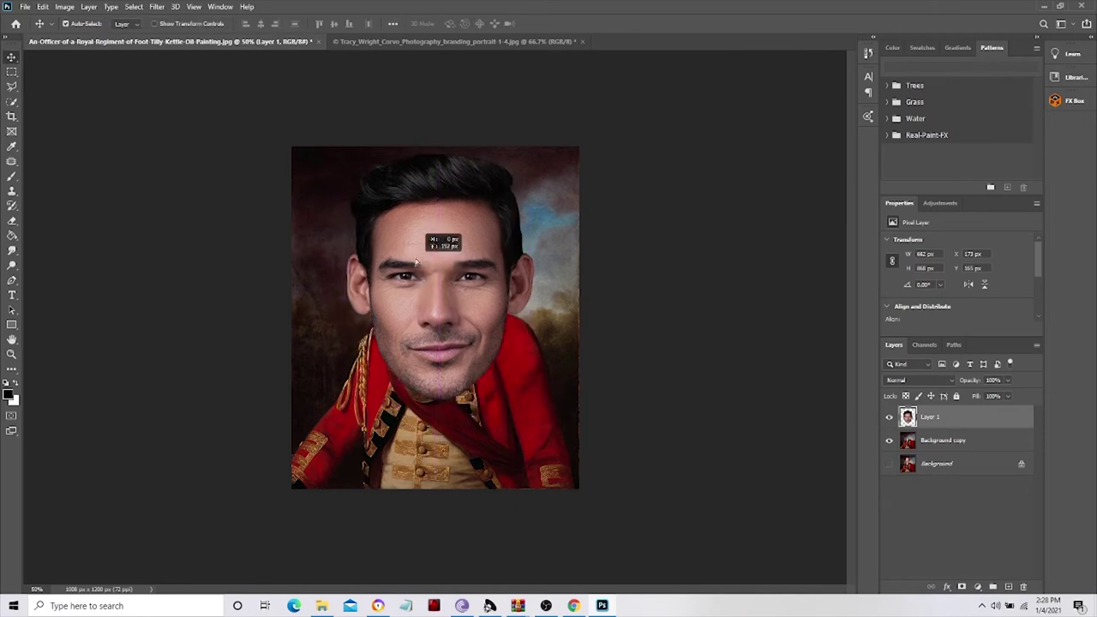
click(11, 72)
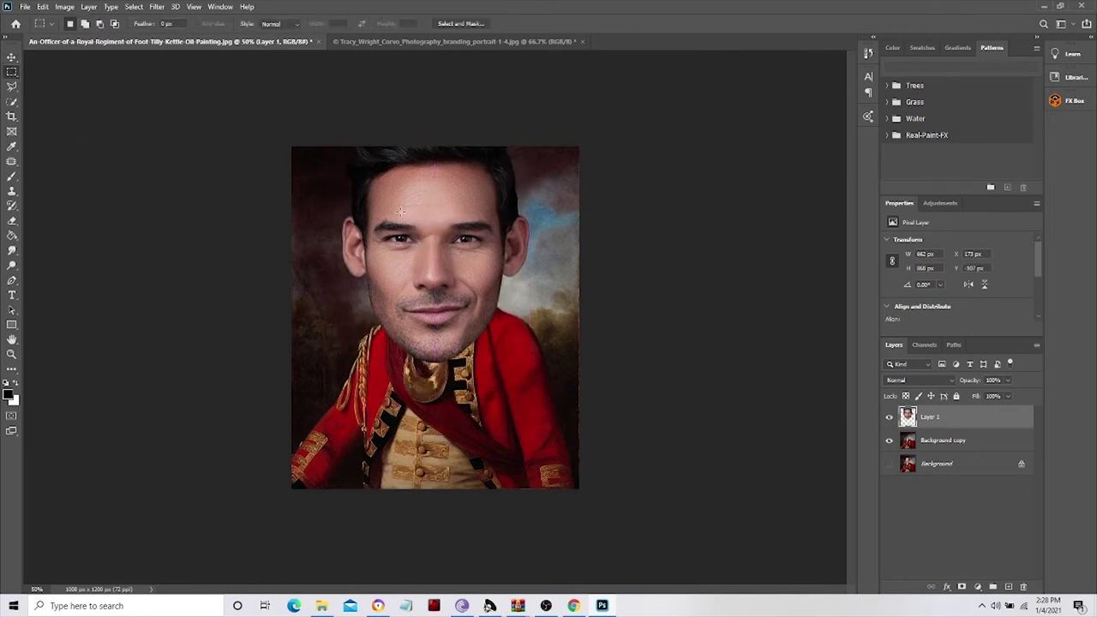
- Free Transform the pasted face, shrinking it and moving it onto the officer's body
right_click(400, 211)
click(490, 312)
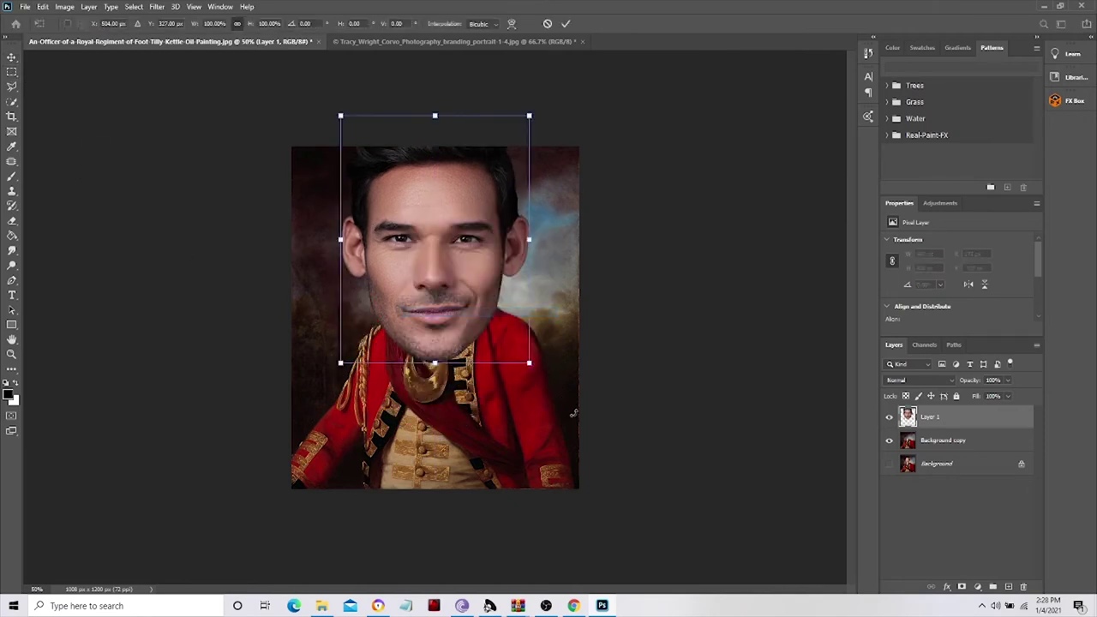
drag(532, 365, 474, 293)
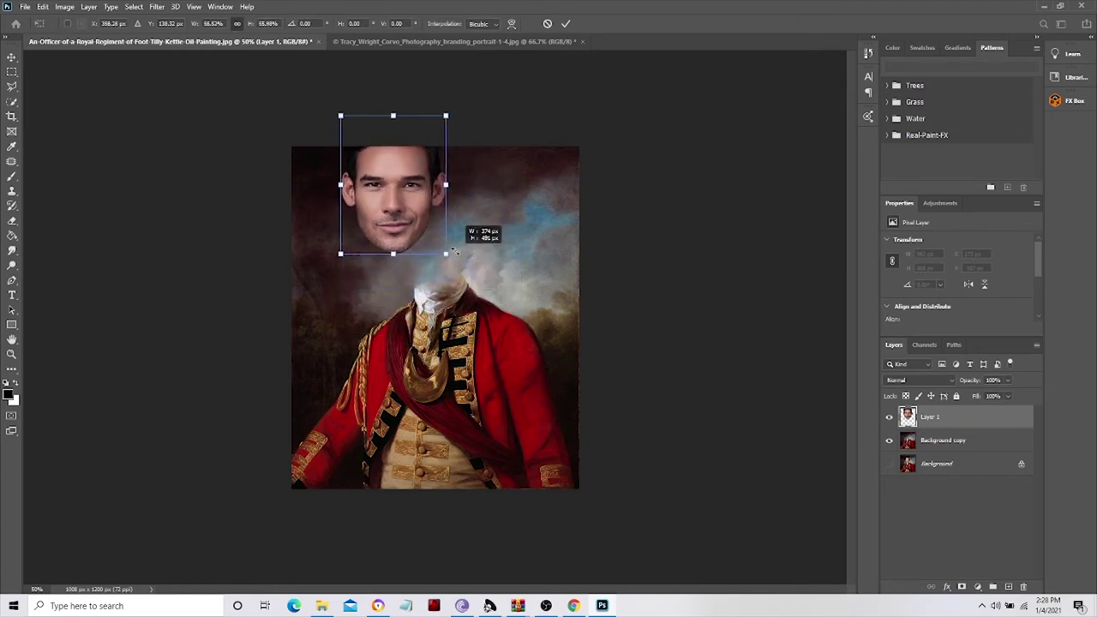
drag(474, 293, 429, 231)
drag(397, 198, 444, 266)
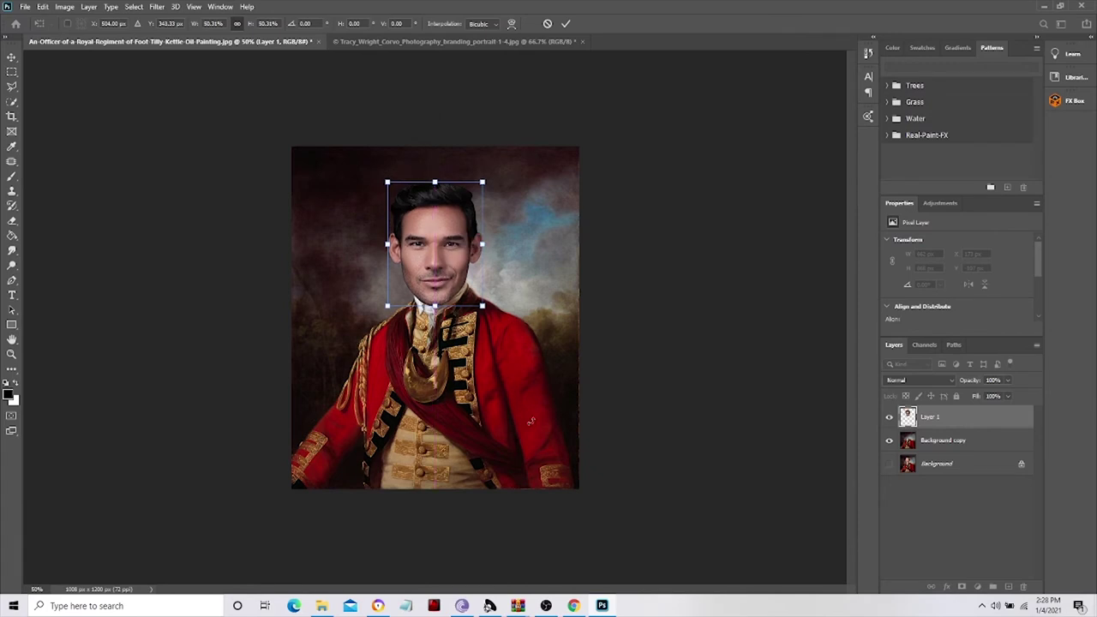
key(ctrl+minus)
key(ctrl+plus)
key(ctrl+plus)
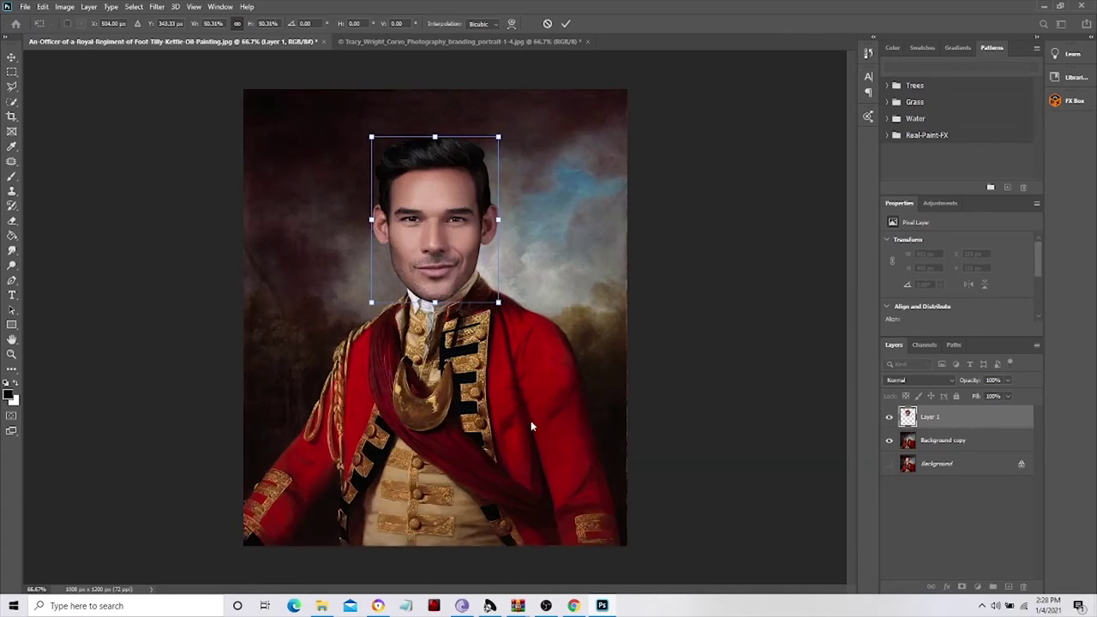
- Scale the face to about 40%, tilt it about 3 degrees onto the neck, and commit
drag(498, 303, 473, 270)
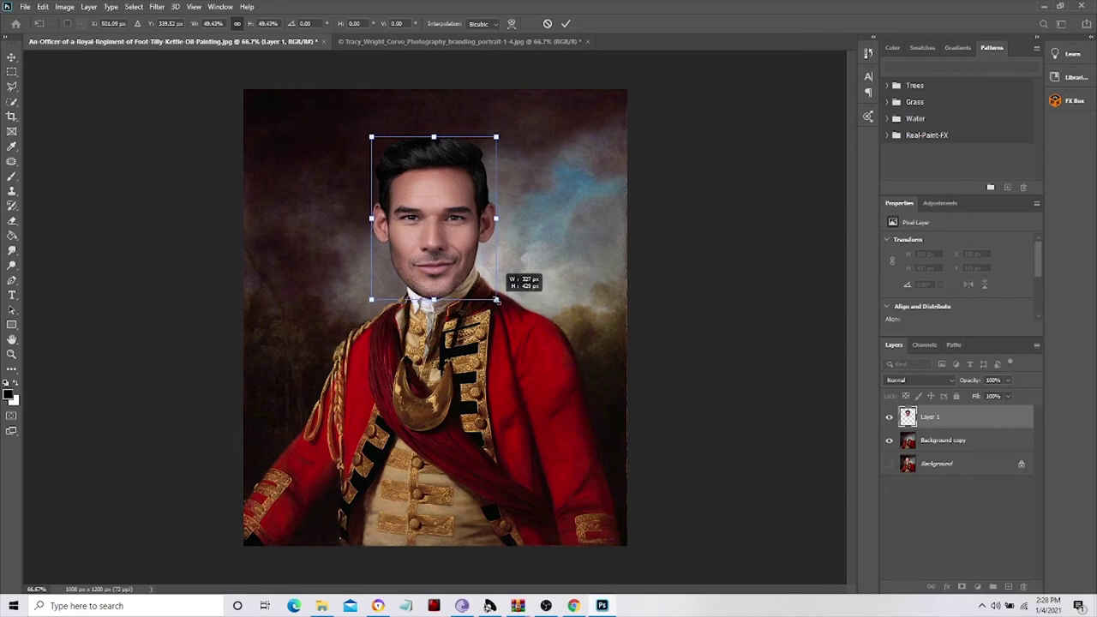
drag(438, 224, 453, 254)
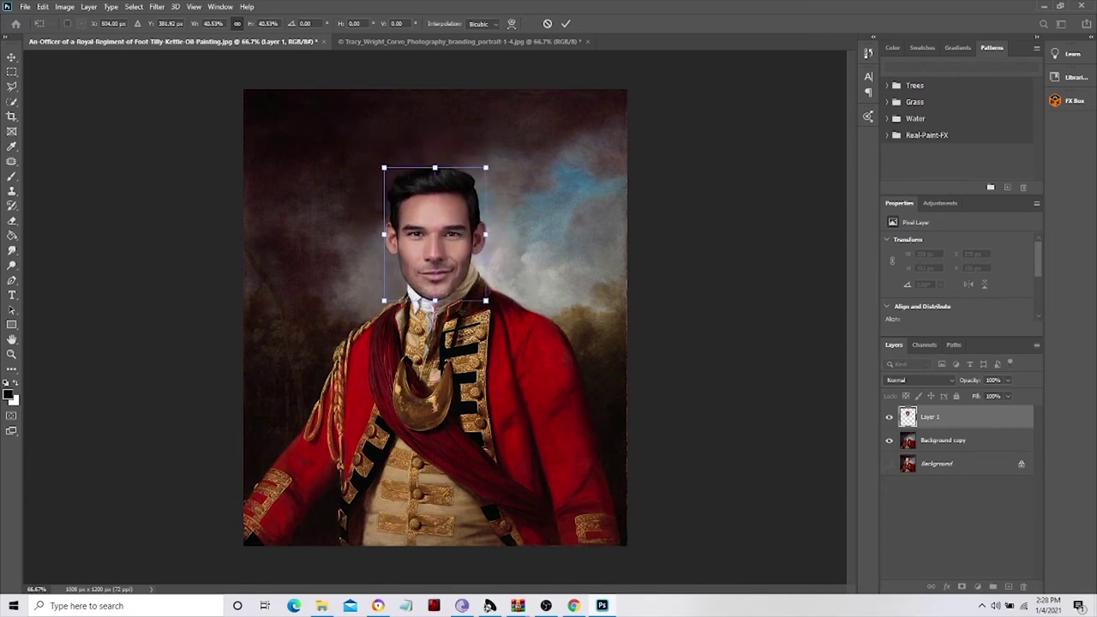
drag(486, 302, 498, 315)
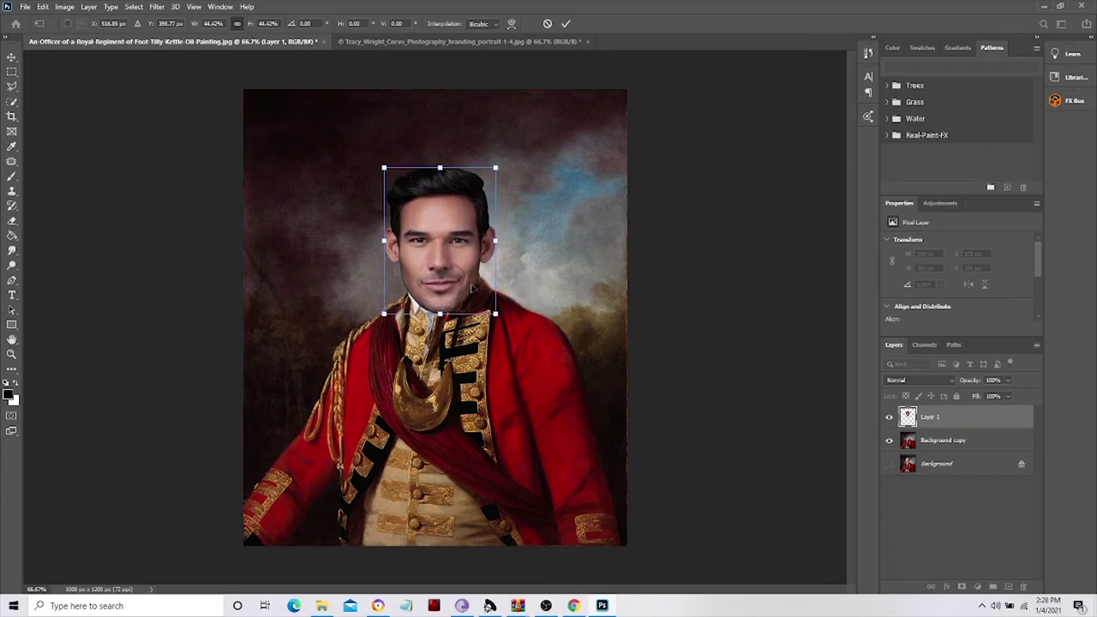
drag(466, 263, 456, 239)
mouse_move(507, 147)
mouse_down()
mouse_move(506, 137)
mouse_move(519, 163)
mouse_up()
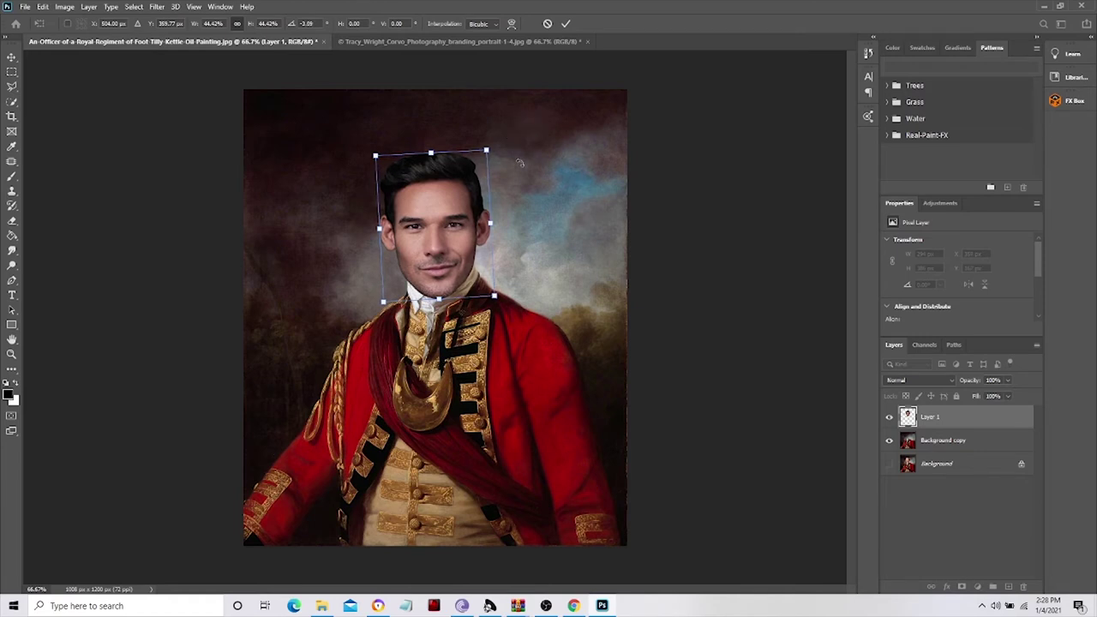
drag(457, 234, 453, 228)
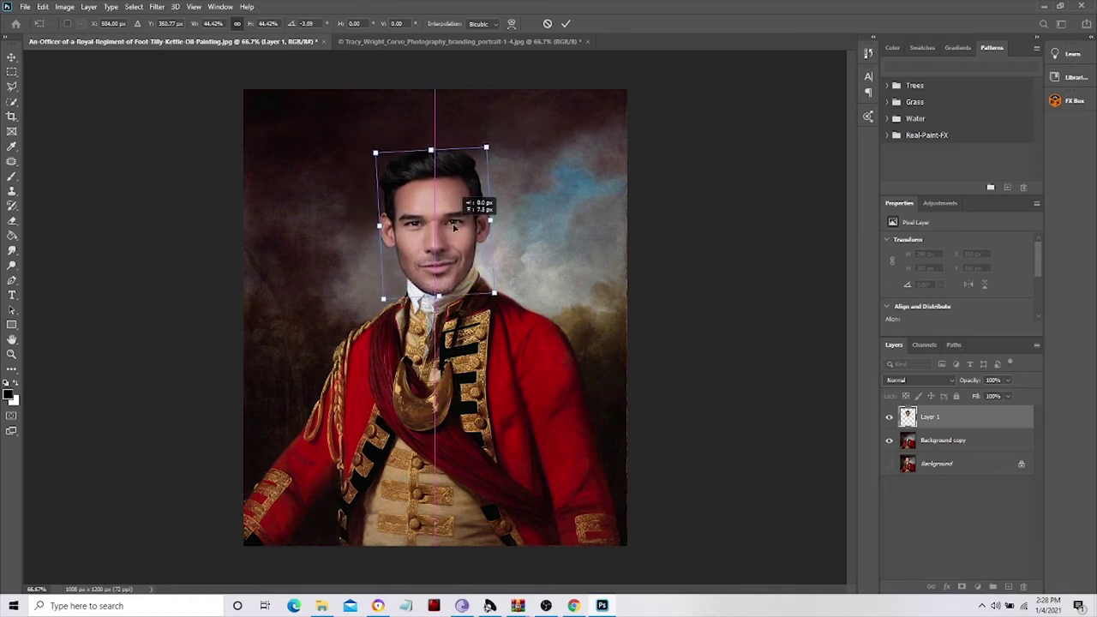
drag(454, 228, 455, 230)
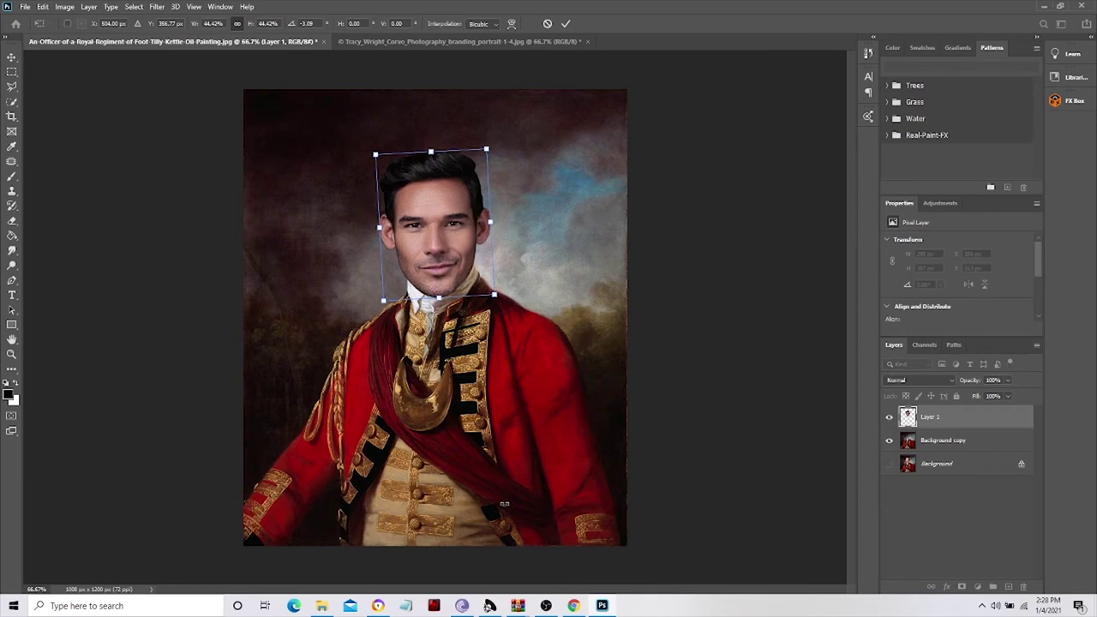
key(Return)
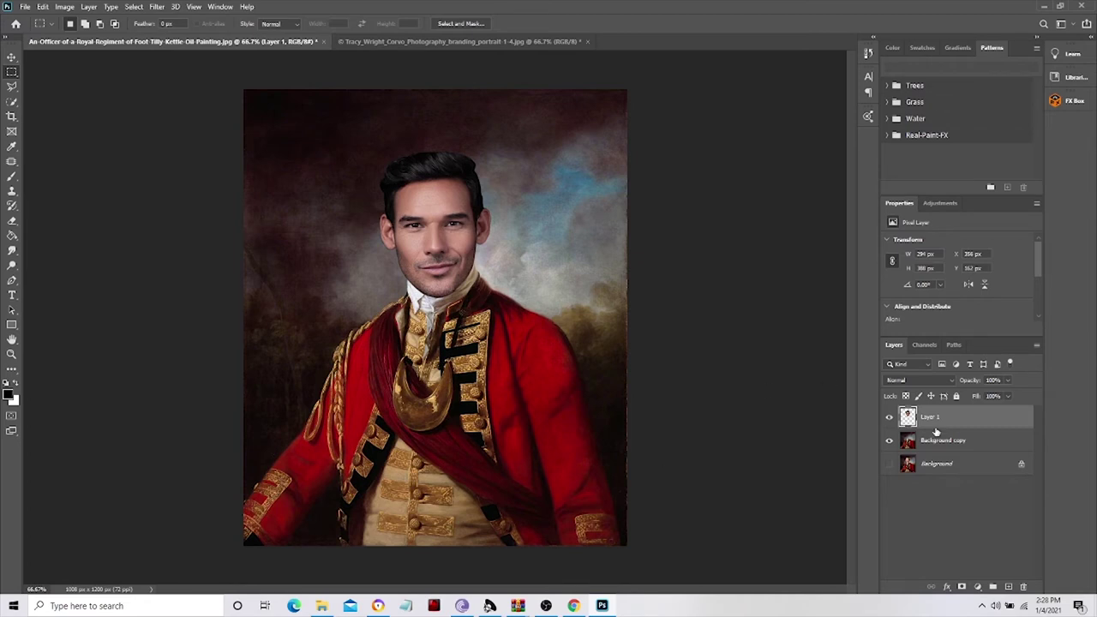
- Adjust the head's Hue/Saturation with a small hue shift, saturation +11 and slightly lower lightness
click(67, 7)
mouse_move(82, 36)
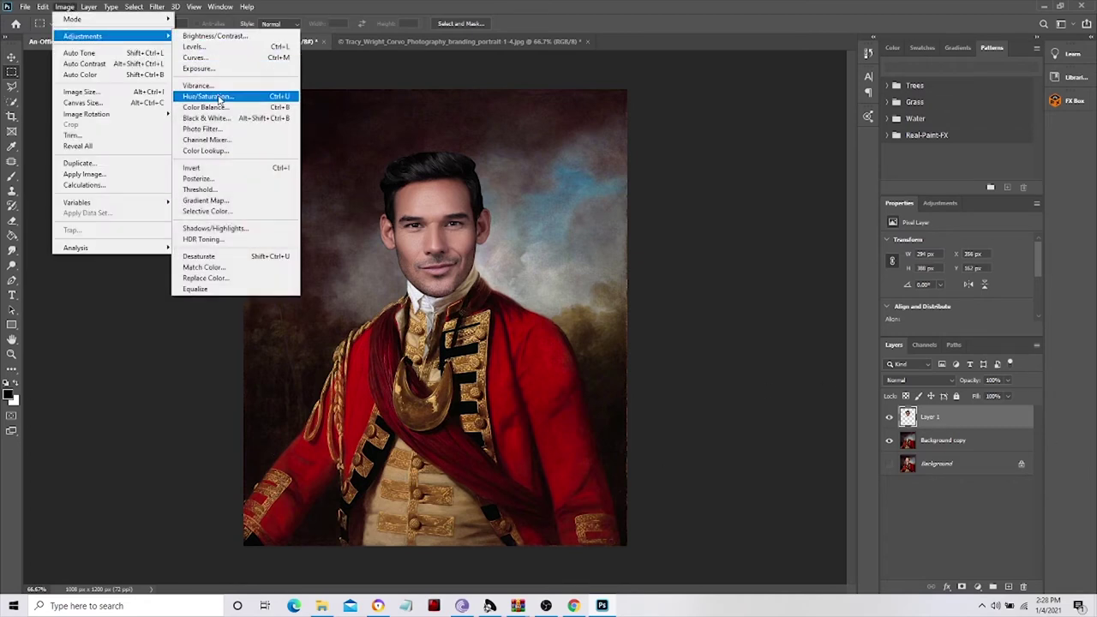
click(205, 96)
drag(691, 115, 733, 221)
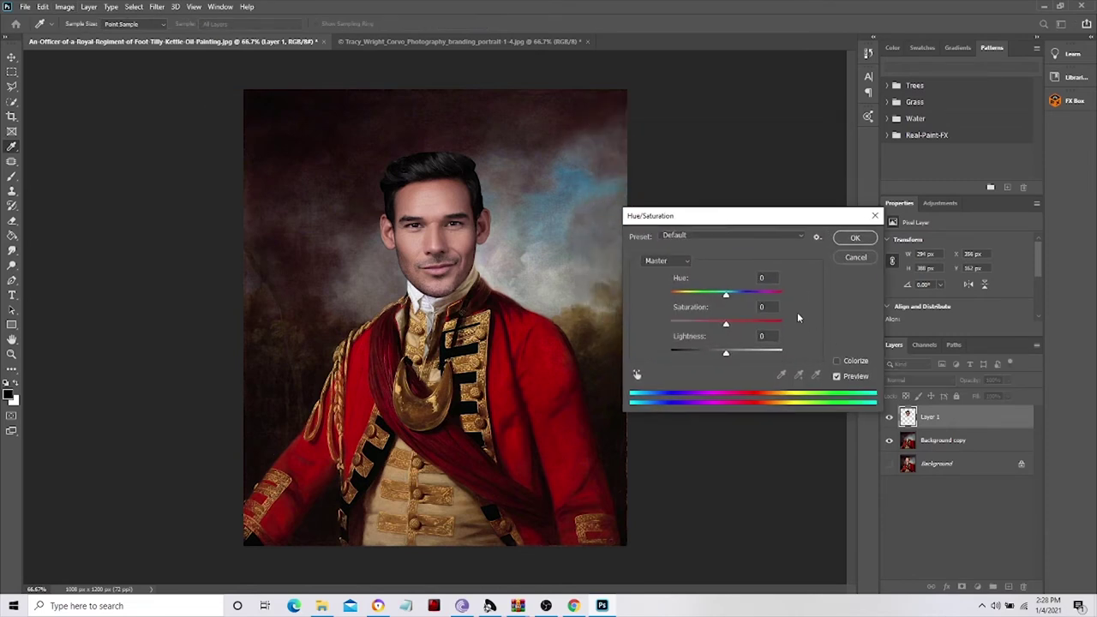
drag(728, 295, 727, 307)
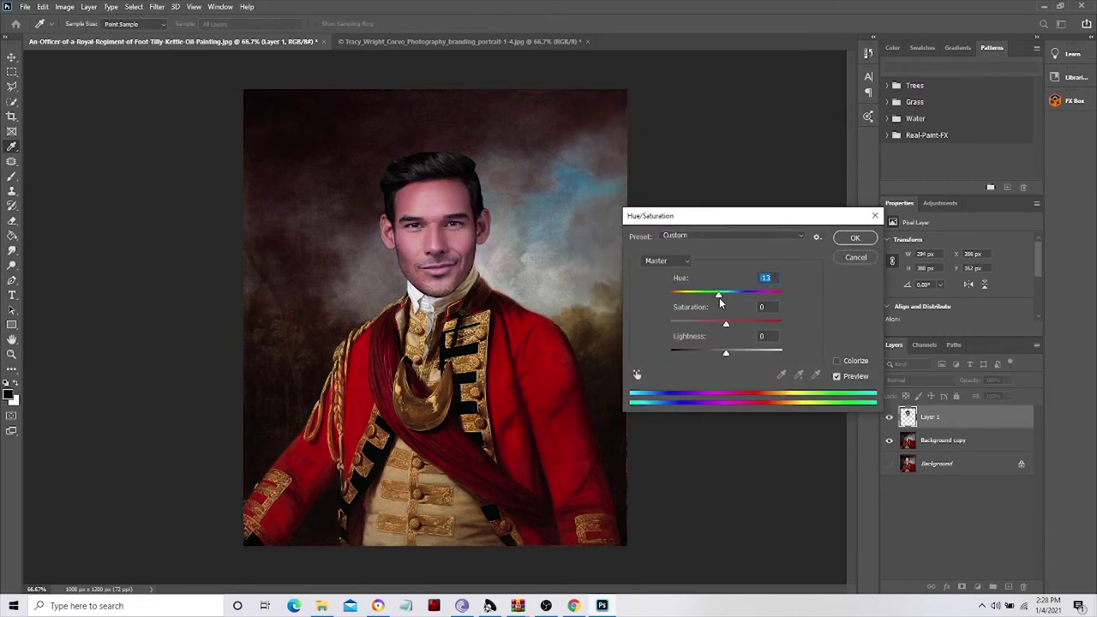
drag(726, 307, 737, 327)
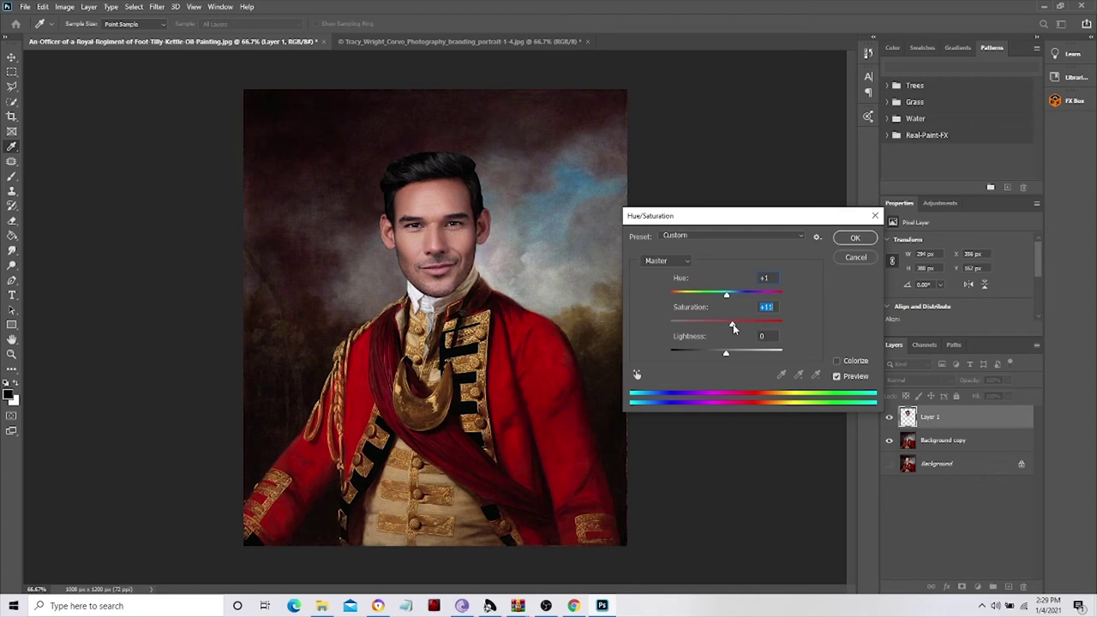
drag(727, 352, 721, 355)
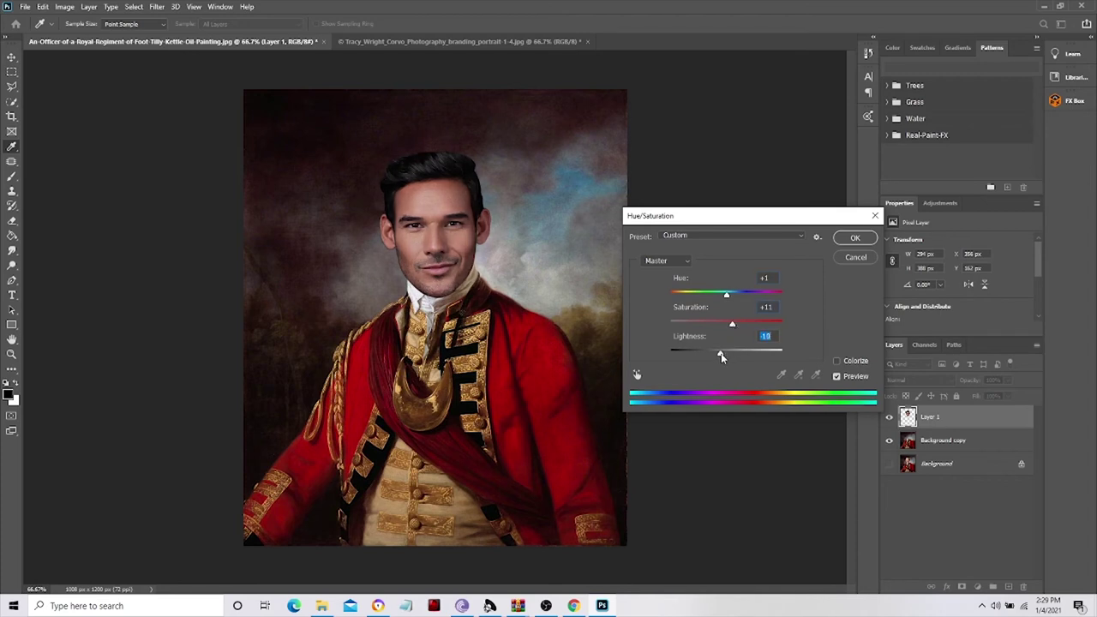
drag(717, 358, 723, 358)
click(854, 238)
key(m)
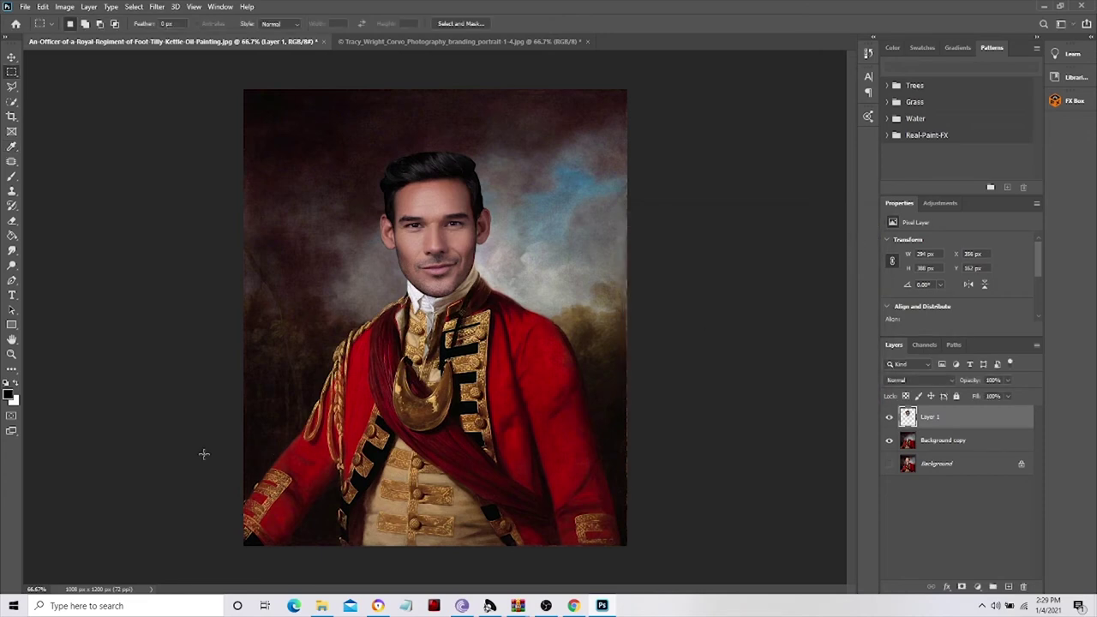
- Zoom in to check the blend, merge Layer 1 into Background copy, then zoom out
key(ctrl+plus)
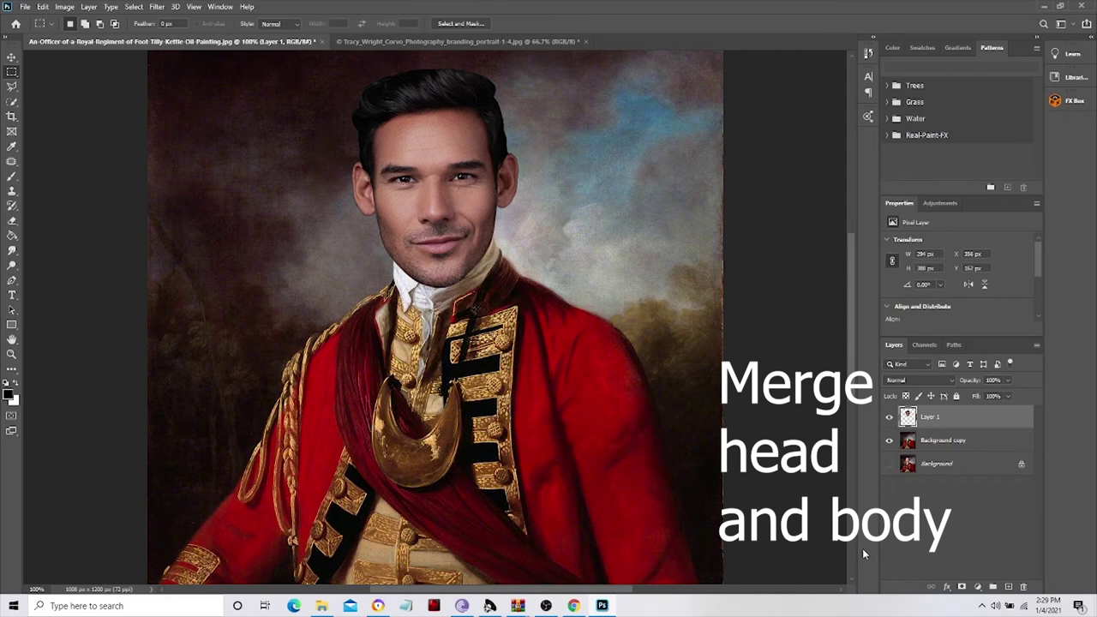
key(ctrl+e)
scroll(688, 418, up, 2)
scroll(708, 418, up, 1)
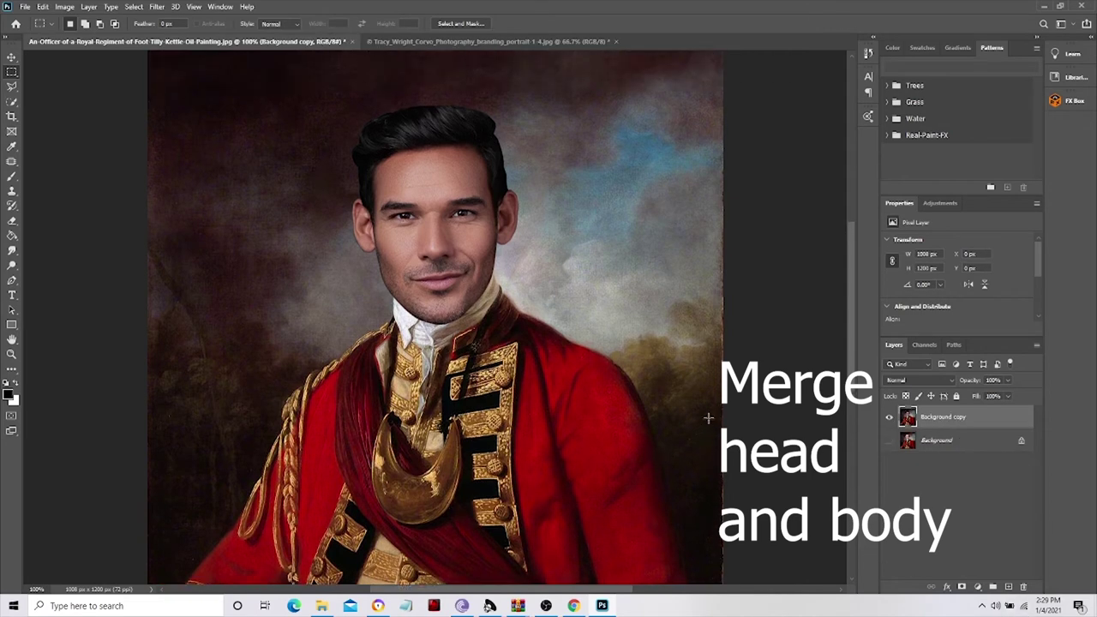
key(ctrl+minus)
key(ctrl+minus)
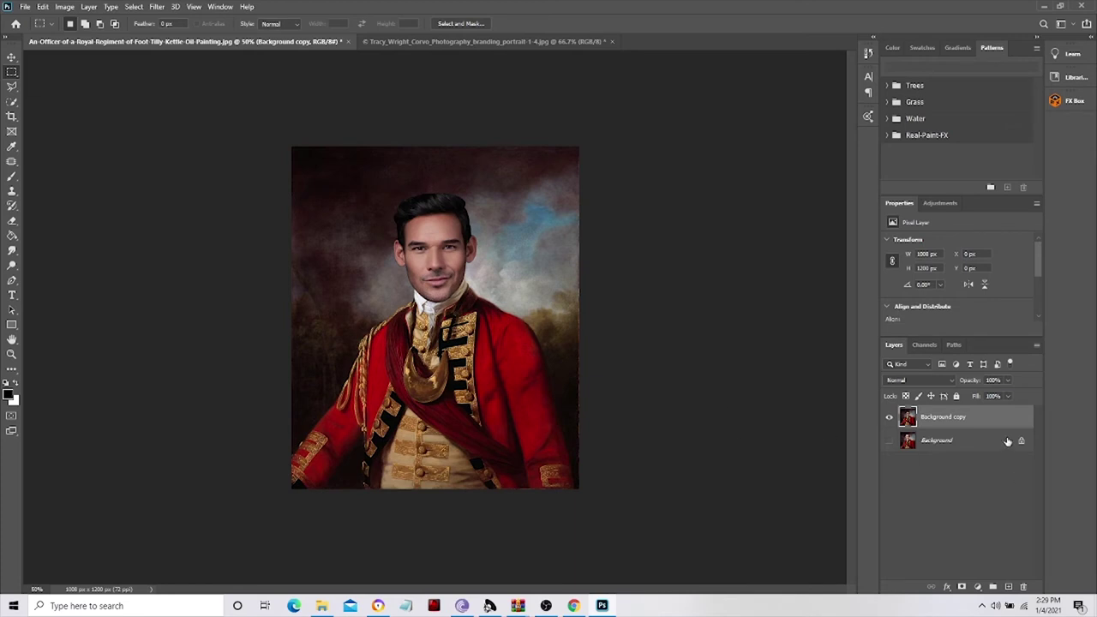
click(1071, 100)
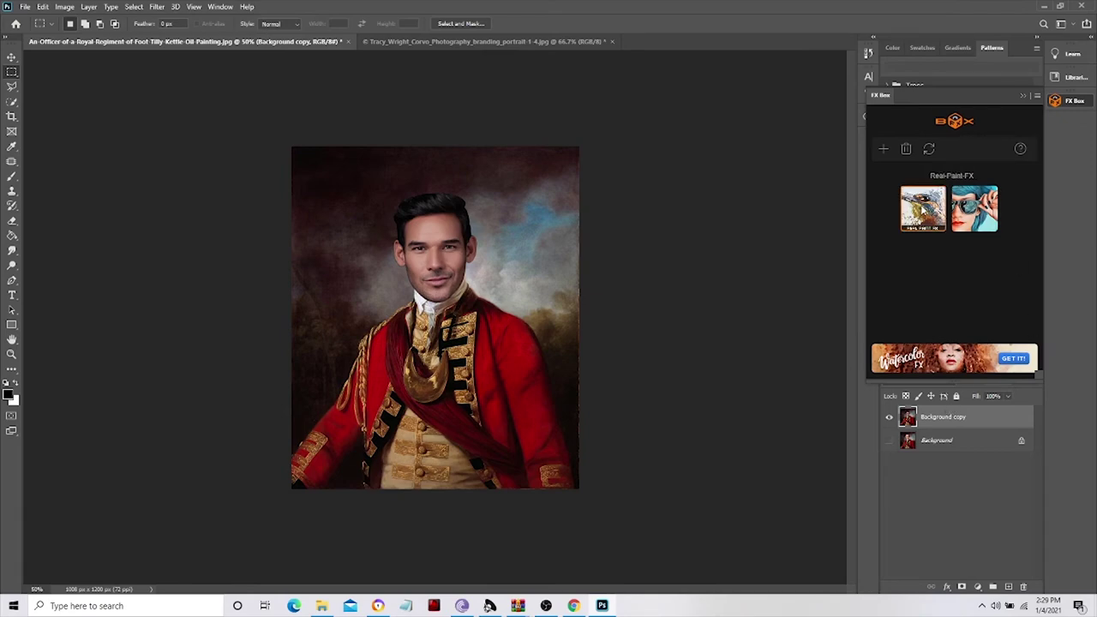
- Choose the Real-Paint-FX thumbnail in FX Box and apply it to the merged portrait
click(923, 209)
click(955, 294)
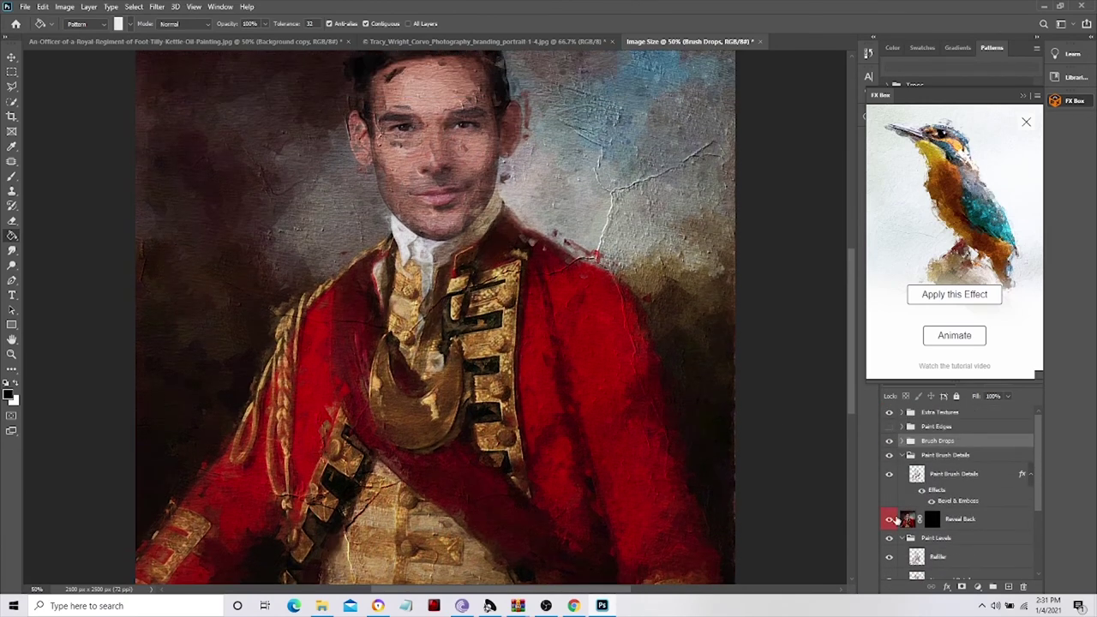
- Show Brush Drops, then toggle Extra Textures and Paint Brush Details on and off to compare
click(889, 440)
click(890, 413)
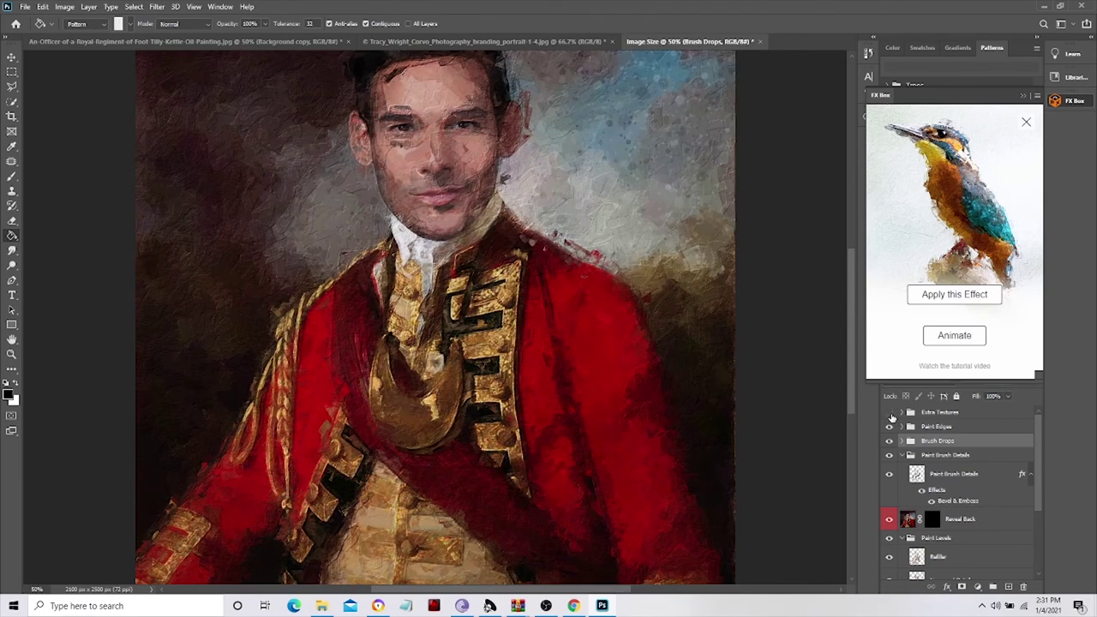
click(890, 413)
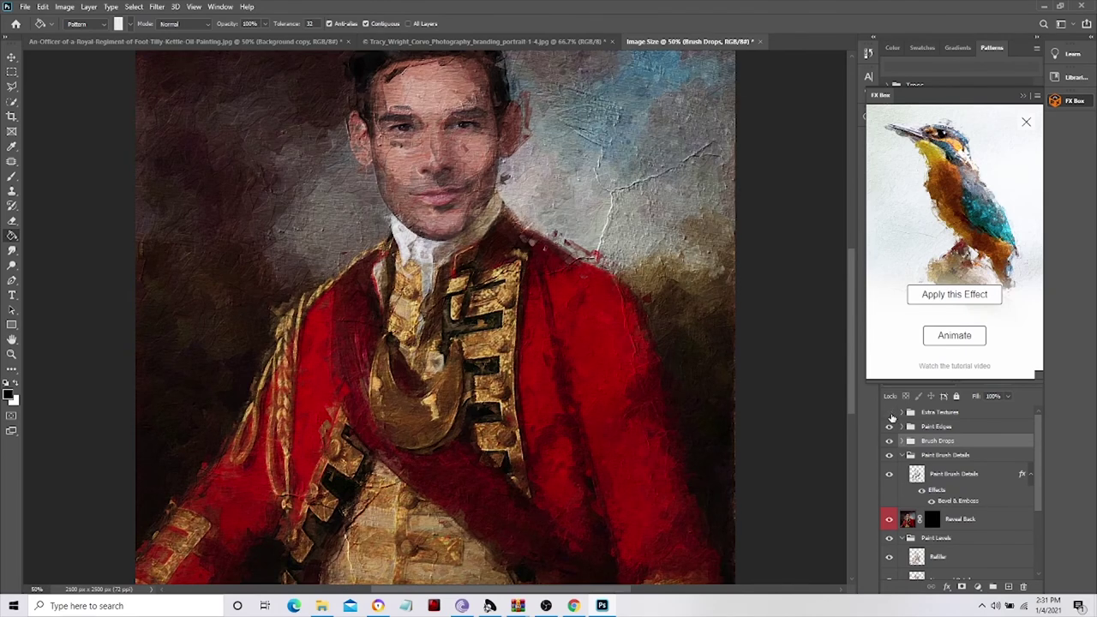
click(890, 413)
click(890, 415)
click(890, 457)
click(890, 457)
click(889, 475)
- Compare the Paint Levels, Refiller, Small Brush and Medium Brush layers by toggling their visibility
scroll(960, 484, down, 1)
scroll(960, 485, down, 1)
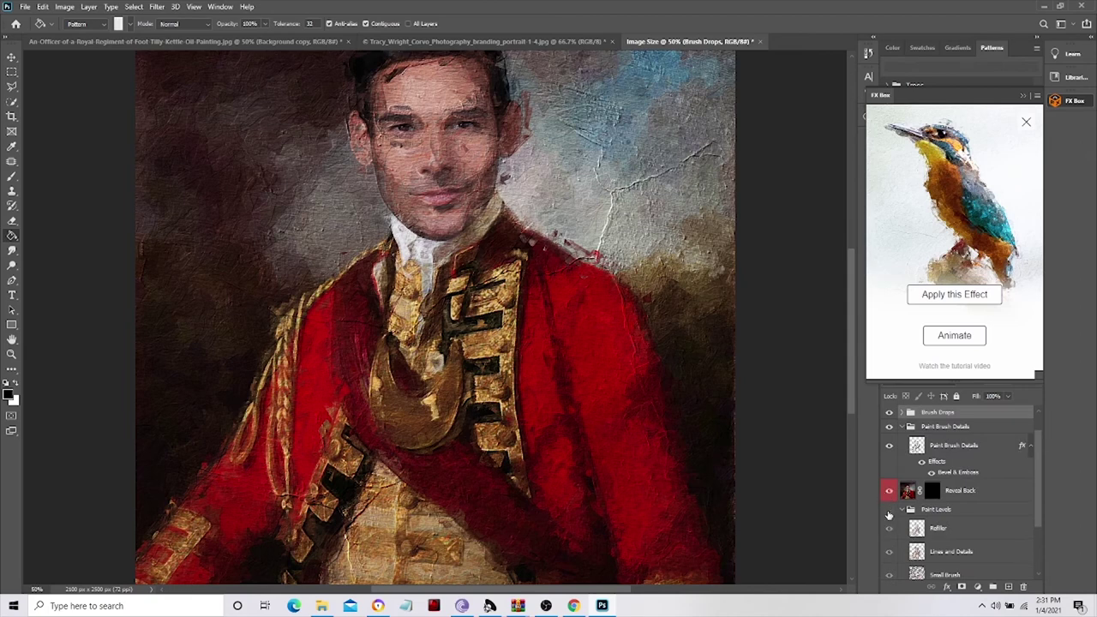
click(889, 511)
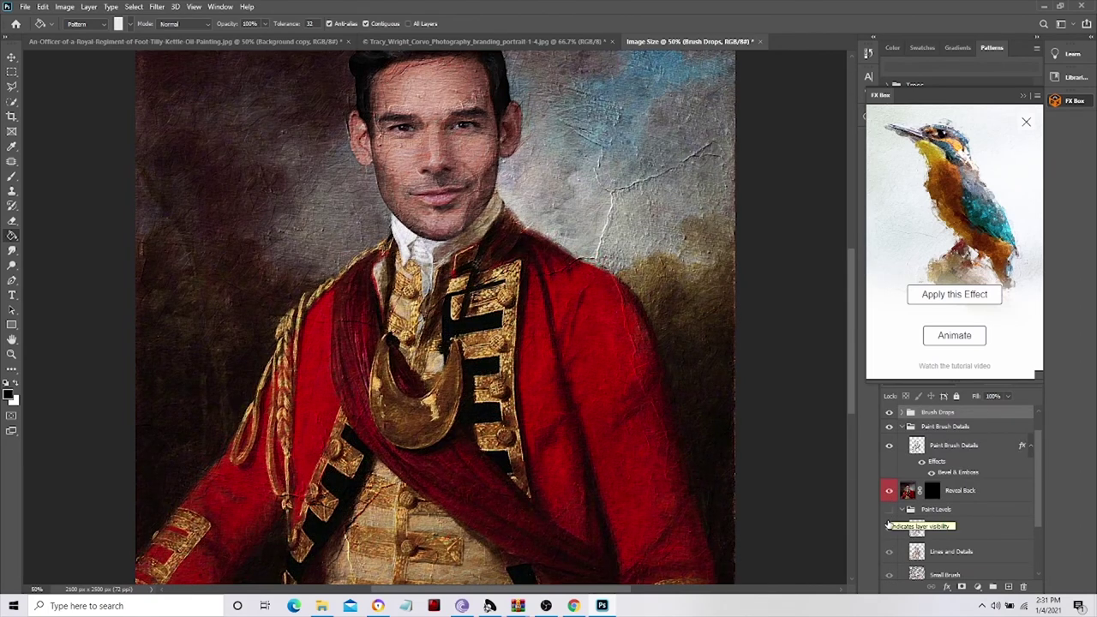
click(889, 511)
scroll(922, 512, down, 2)
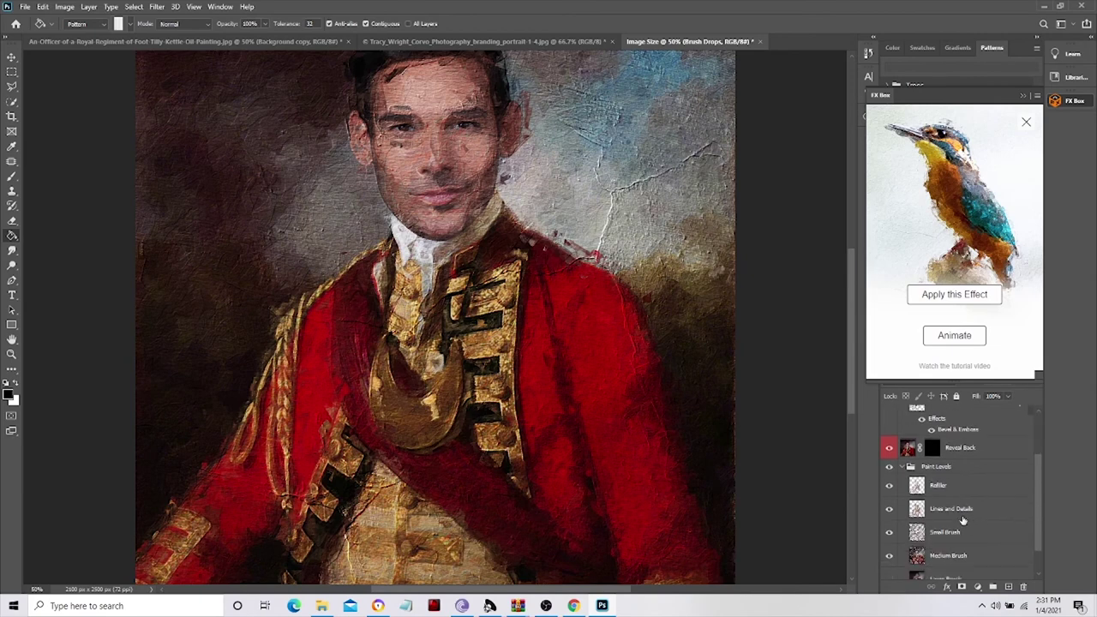
click(889, 487)
click(889, 533)
click(888, 556)
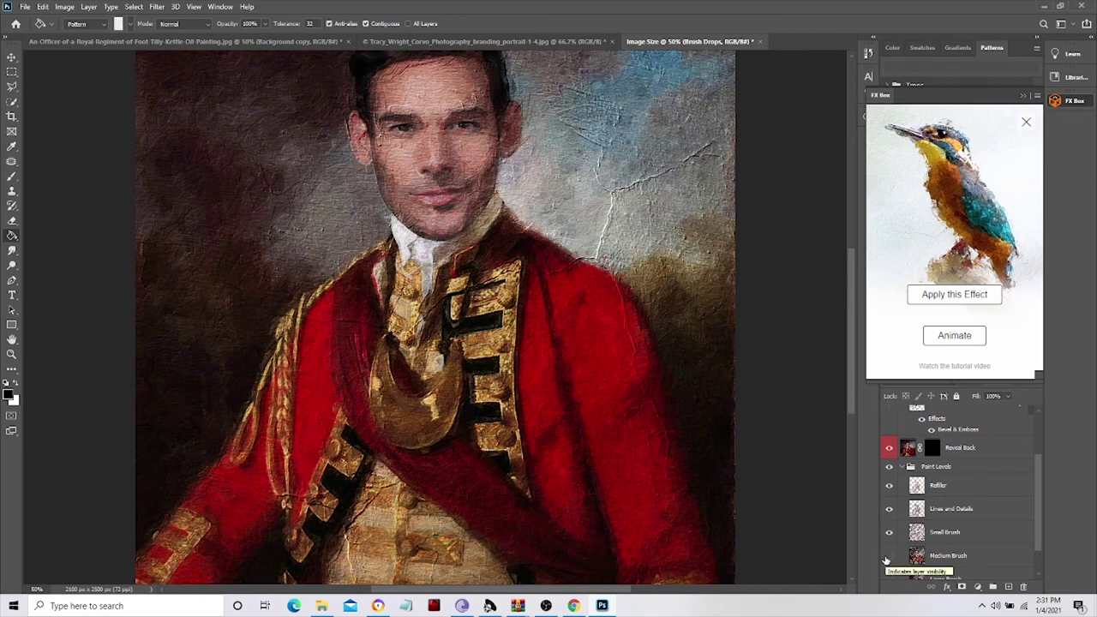
click(889, 557)
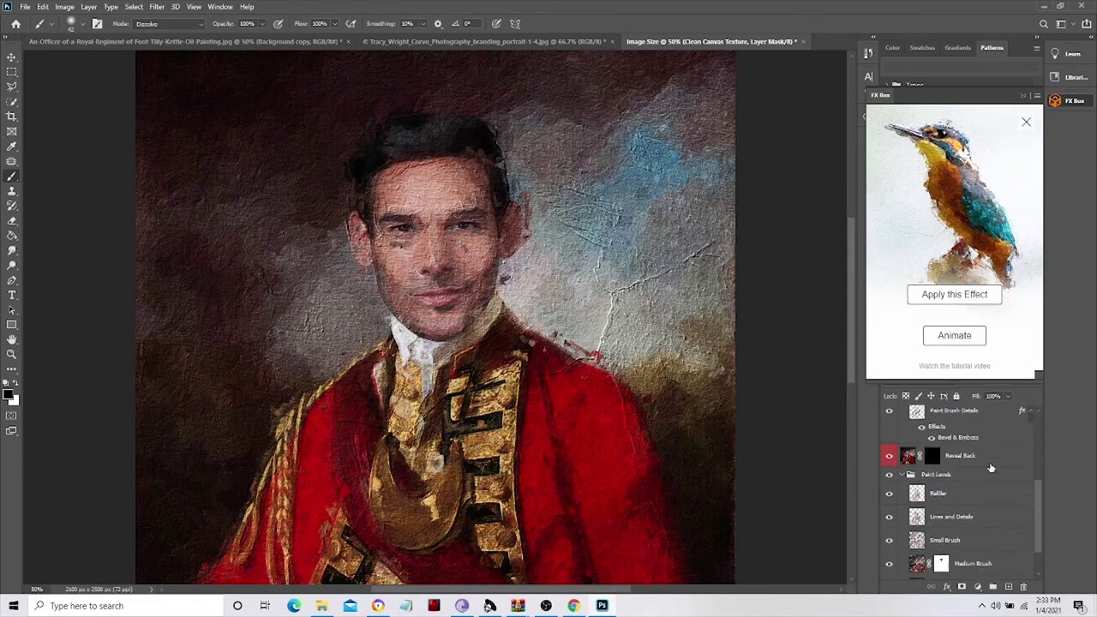
- Hide and collapse the Paint Levels group, recheck Paint Brush Details, then zoom out to the whole portrait
scroll(991, 468, down, 1)
click(893, 464)
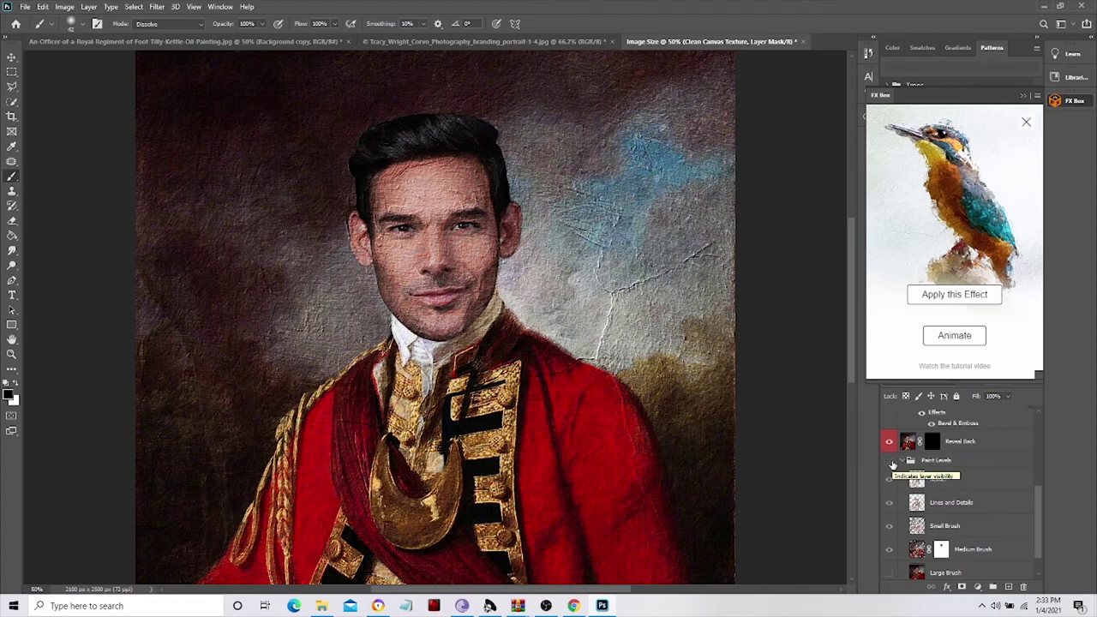
scroll(888, 463, down, 1)
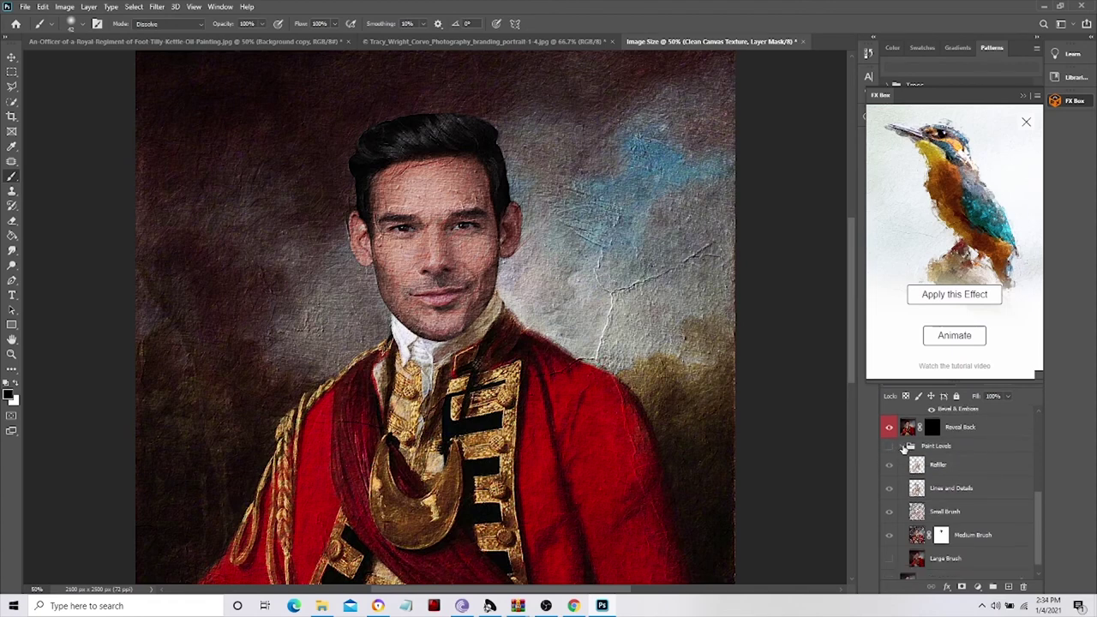
click(911, 446)
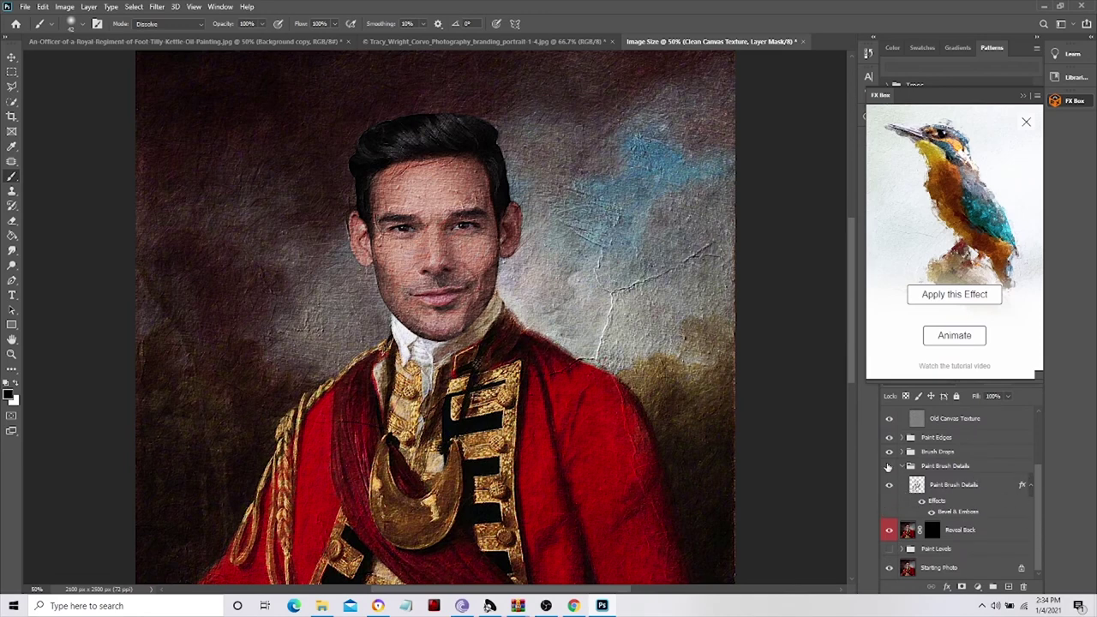
click(889, 467)
click(889, 466)
scroll(649, 451, down, 2)
scroll(649, 451, down, 2)
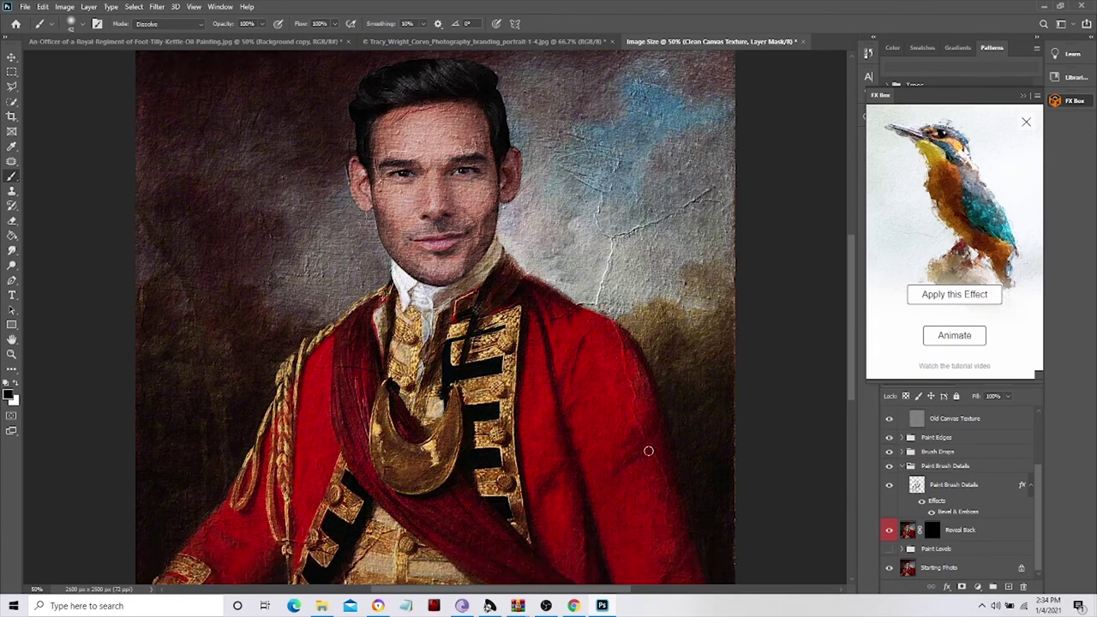
key(ctrl+minus)
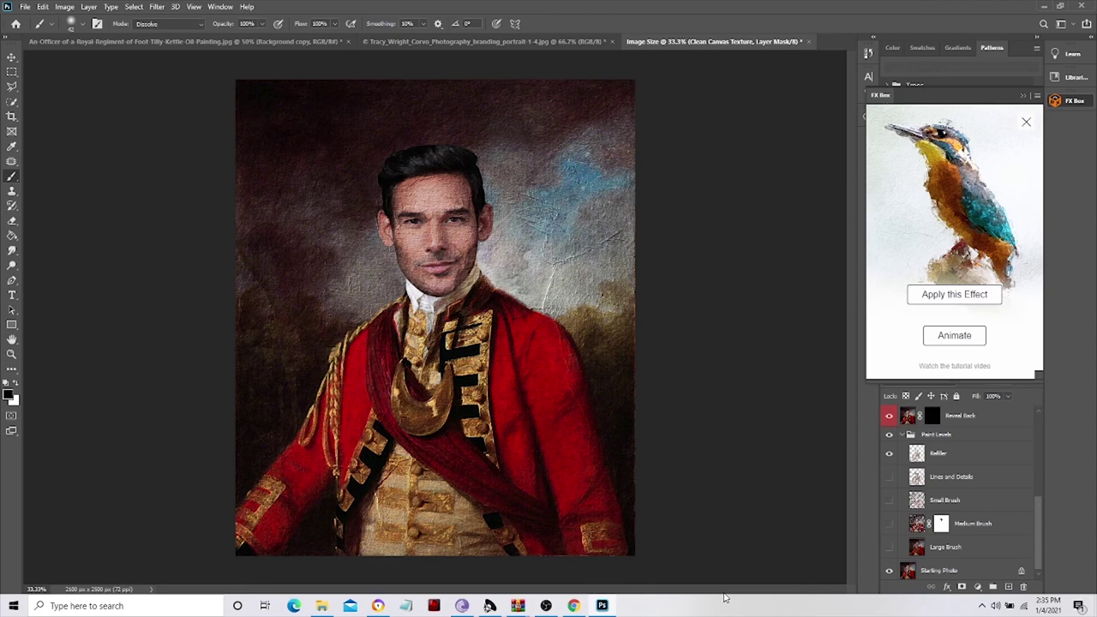
- Show Lines and Details and add a layer mask to it, then hide Refiller to compare
key(ctrl+plus)
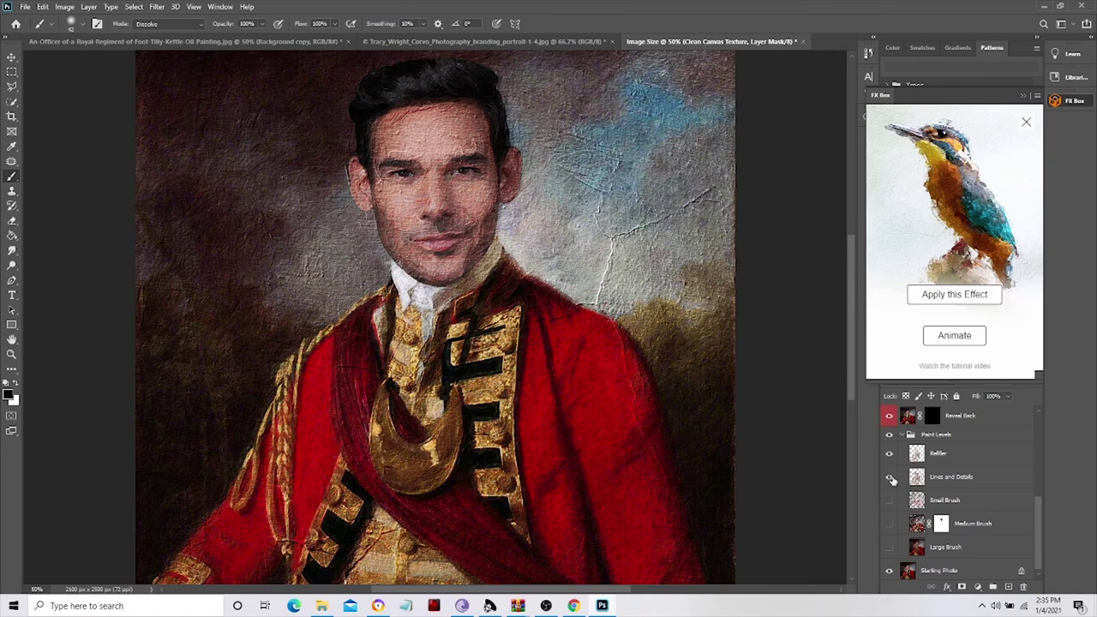
click(890, 477)
click(955, 483)
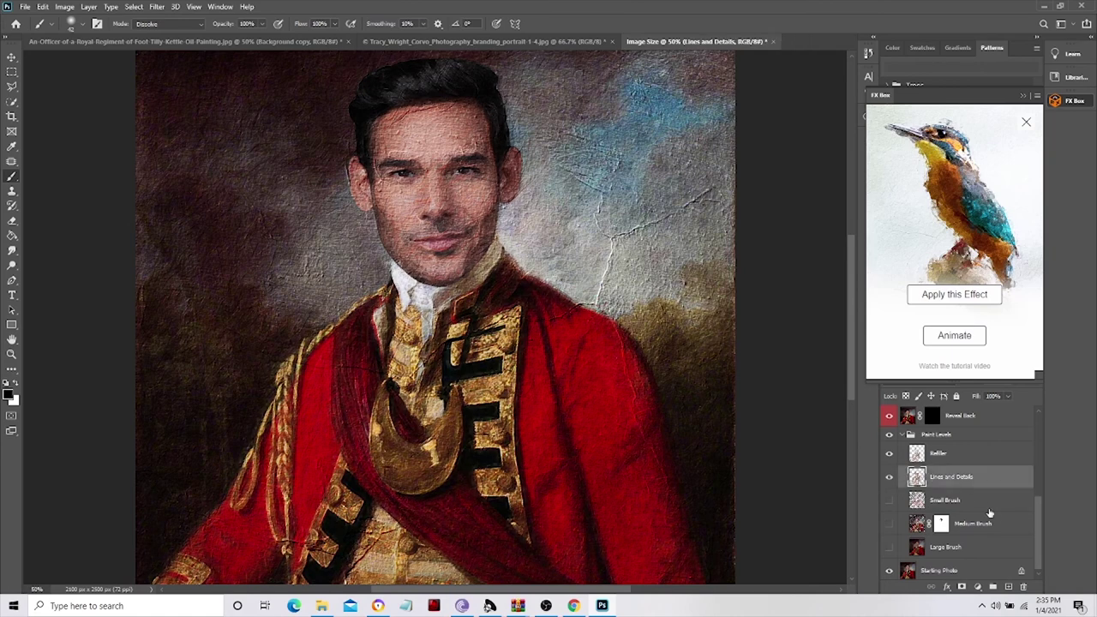
click(962, 587)
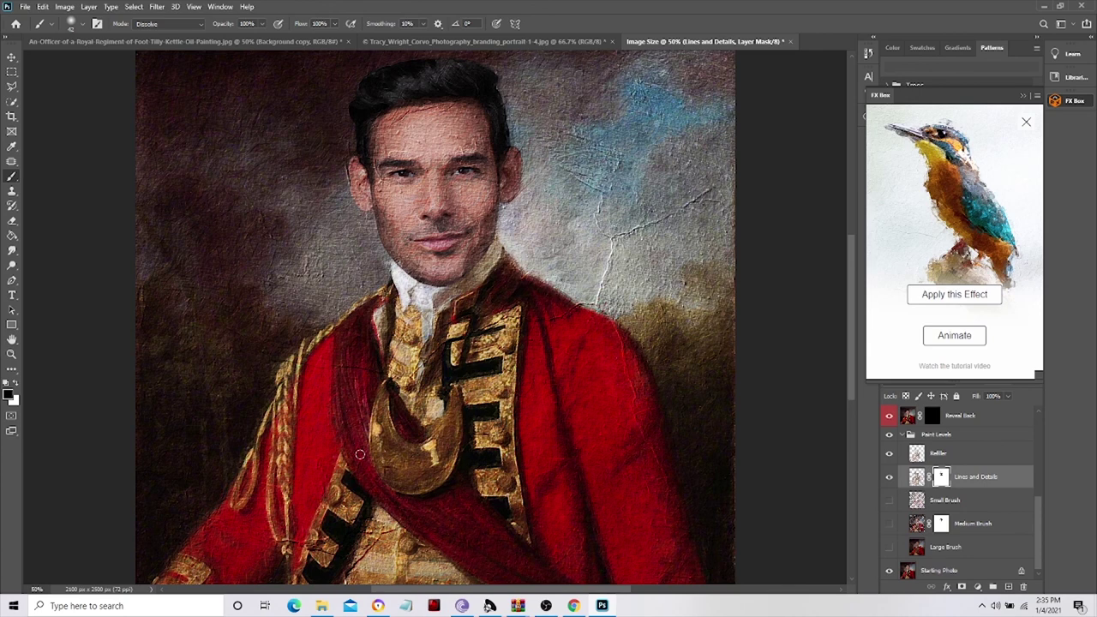
click(889, 454)
click(888, 455)
scroll(892, 514, down, 1)
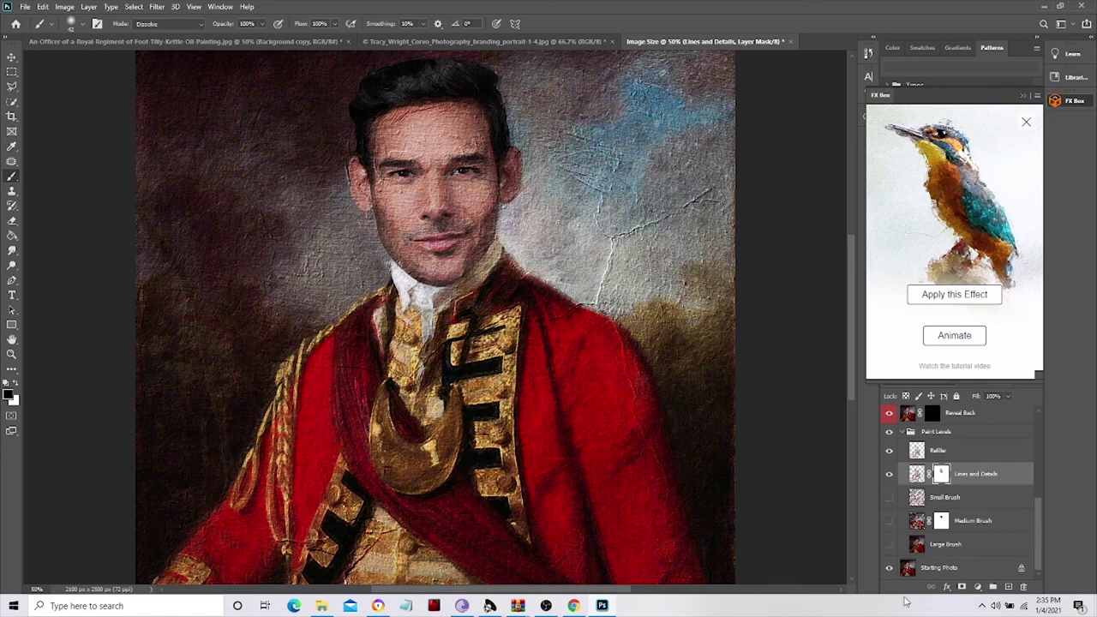
key(ctrl+minus)
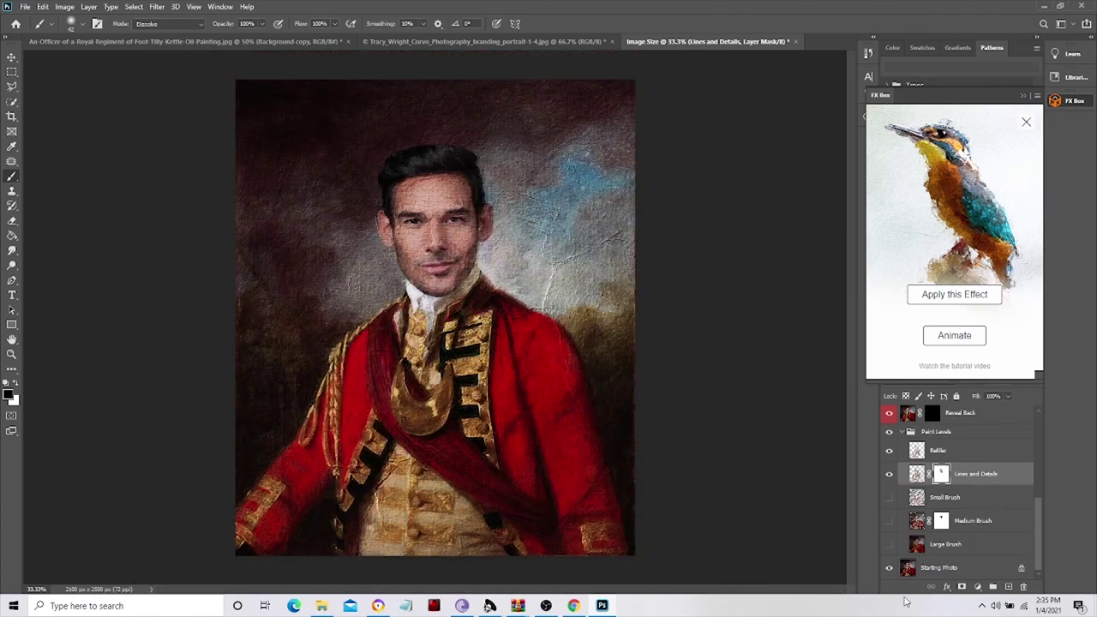
key(ctrl+plus)
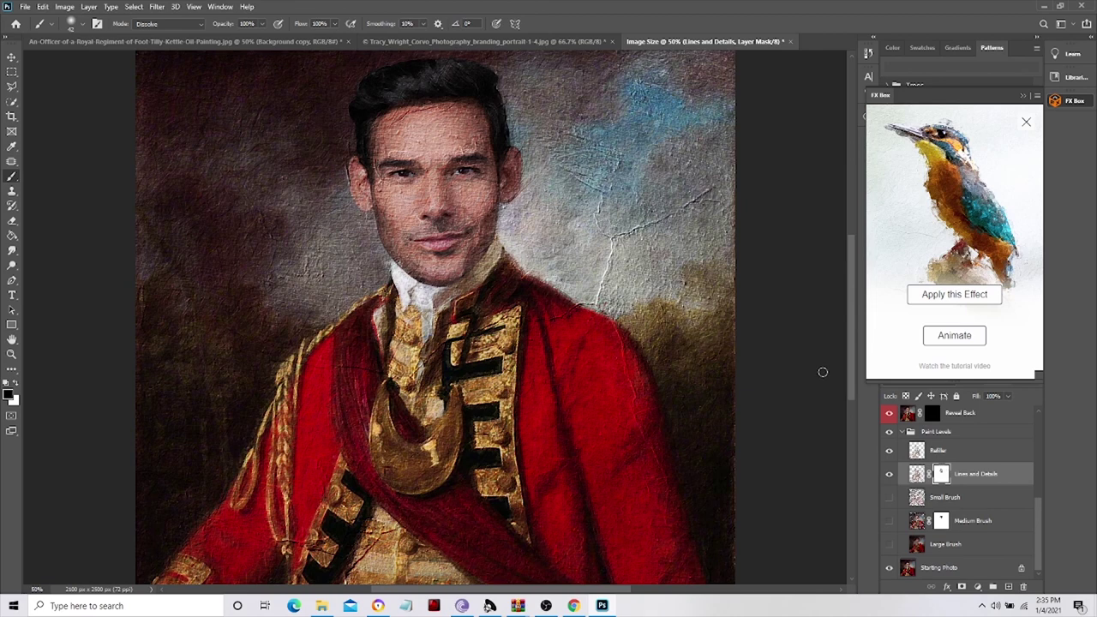
scroll(641, 400, down, 2)
scroll(639, 404, down, 2)
scroll(639, 404, up, 1)
scroll(640, 404, up, 1)
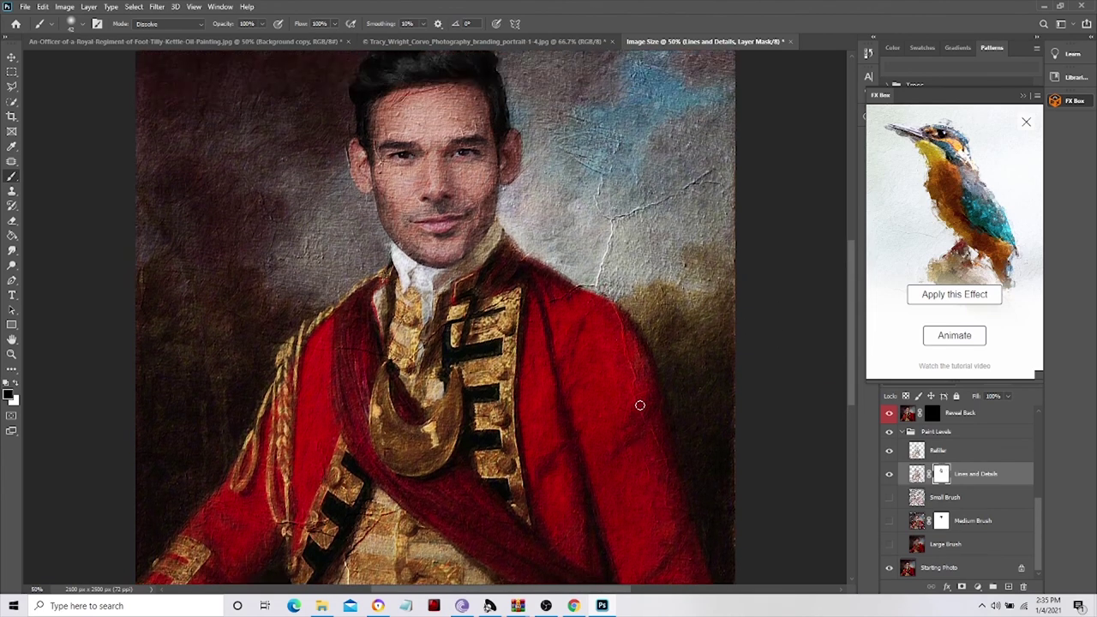